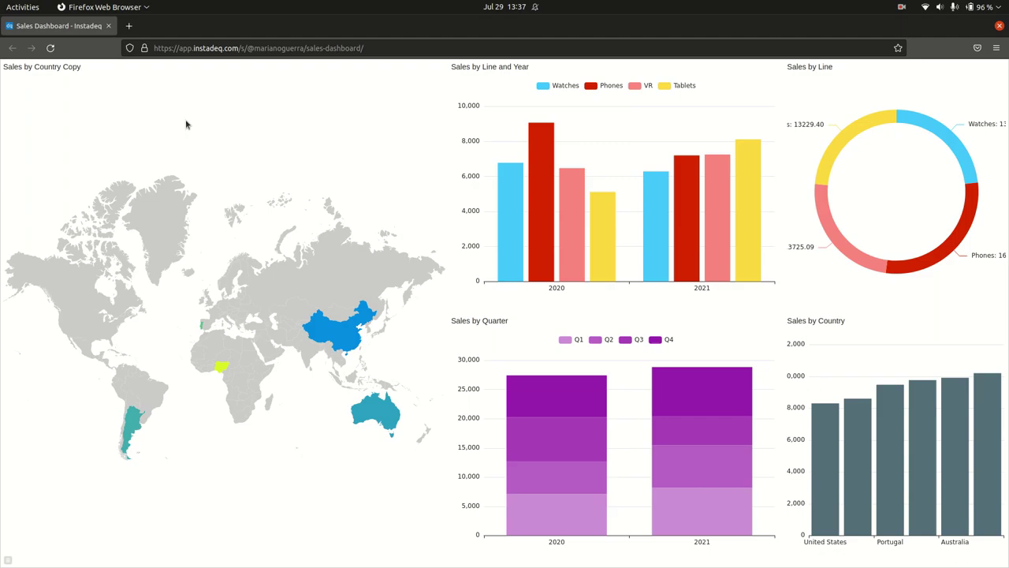
# Load sales-update.csv from the file manager's data folder into the CSV File card and store it in the card's channel.
pyautogui.hotkey('alt', 'Tab')
pyautogui.hotkey('alt', 'Tab')
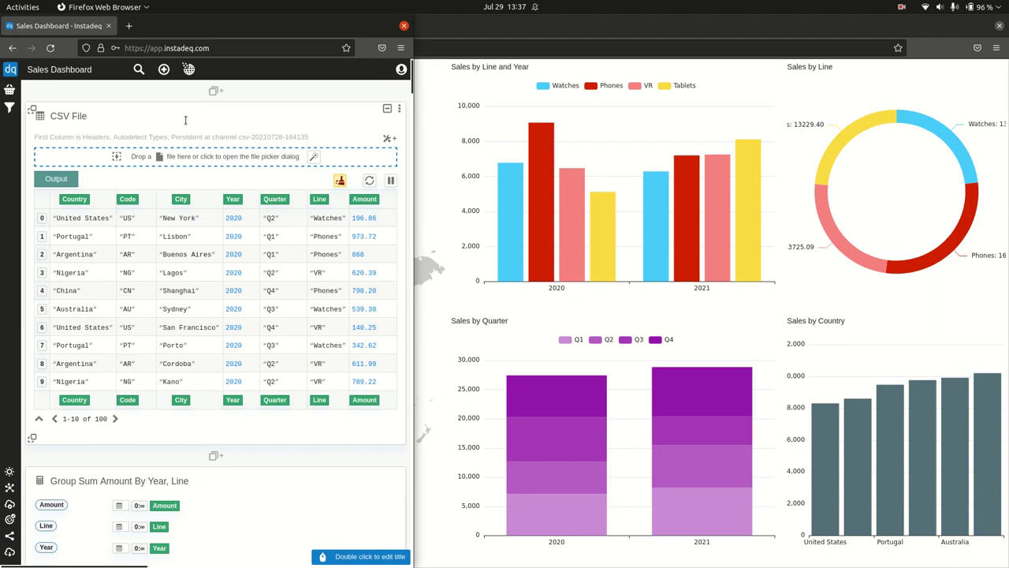
pyautogui.hotkey('alt', 'Tab')
pyautogui.hotkey('alt', 'Tab')
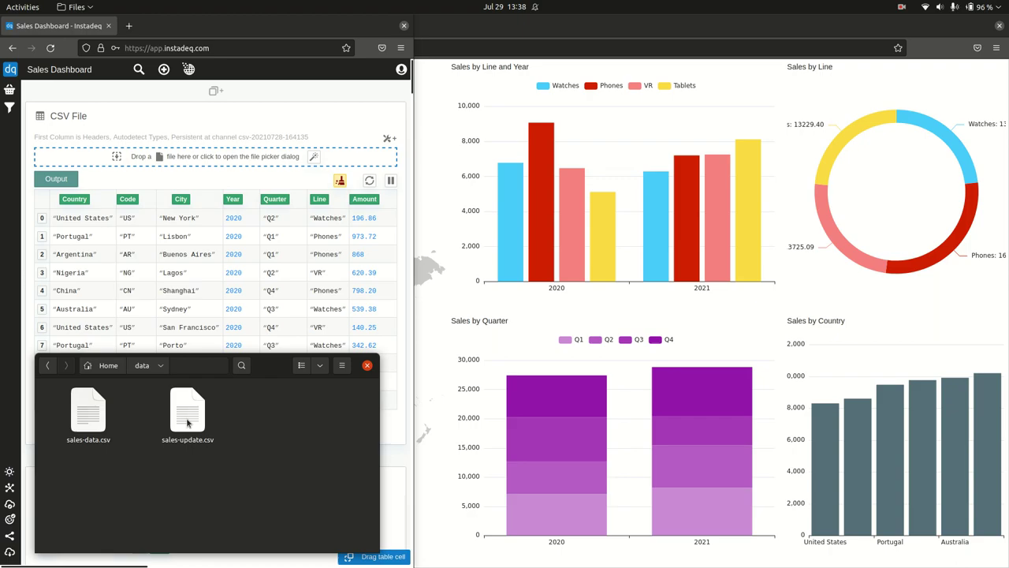
pyautogui.moveTo(188, 423); pyautogui.dragTo(221, 145)
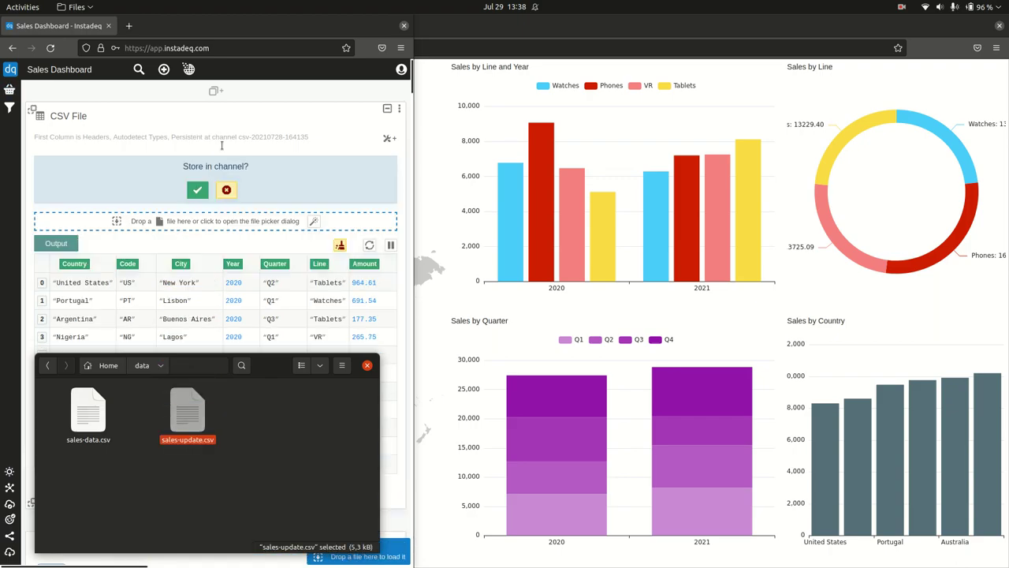
pyautogui.click(197, 192)
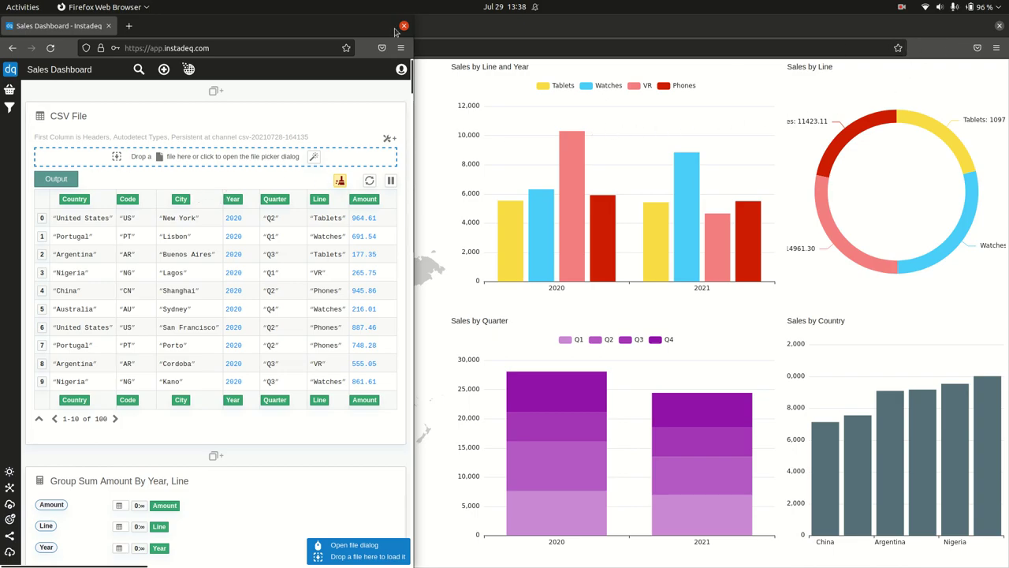
# Maximize the deck editor window and create a new deck titled "Sales Dashboard".
pyautogui.doubleClick(352, 30)
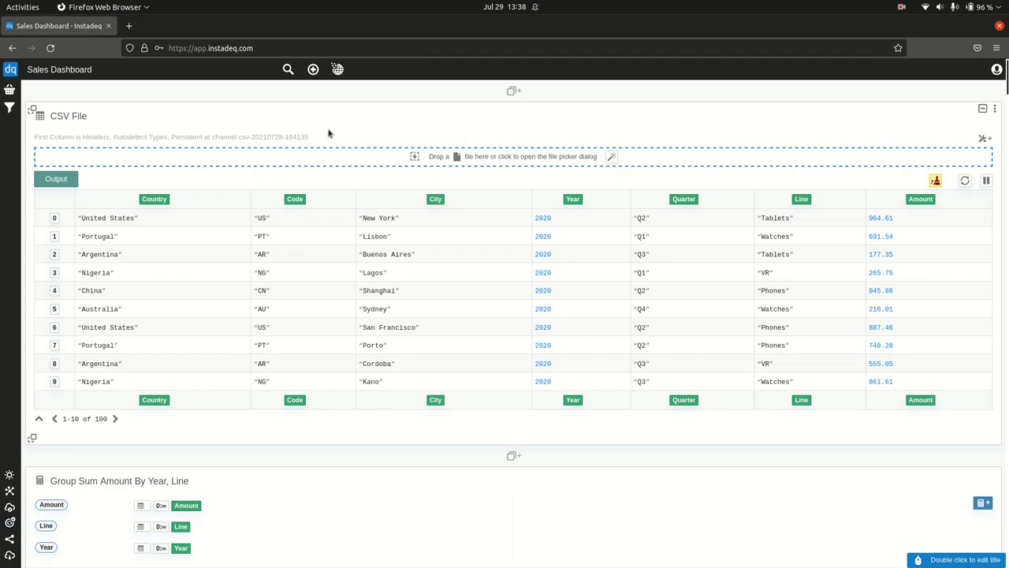
pyautogui.click(313, 71)
pyautogui.doubleClick(175, 74)
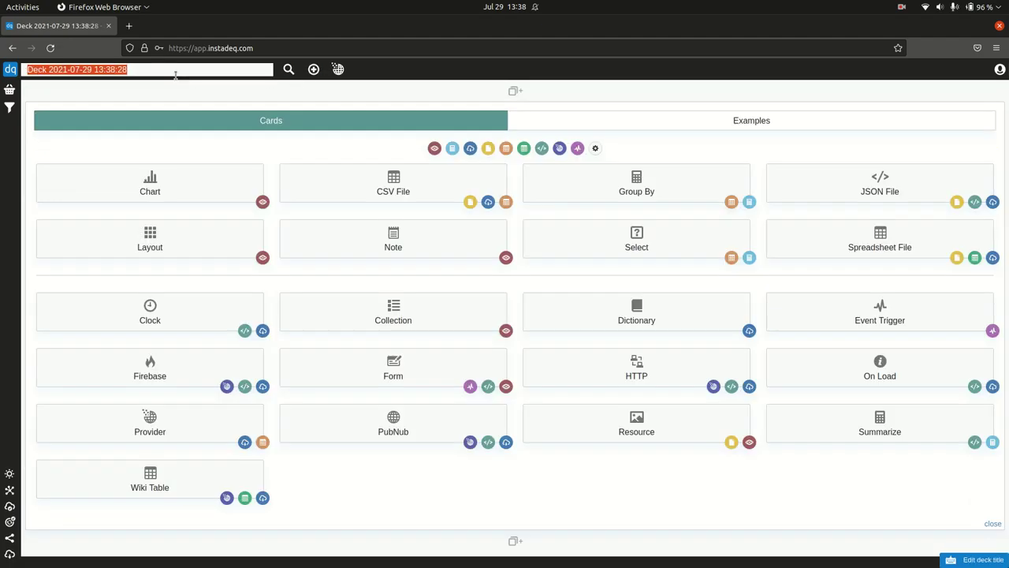
pyautogui.write('Sales Dashboard')
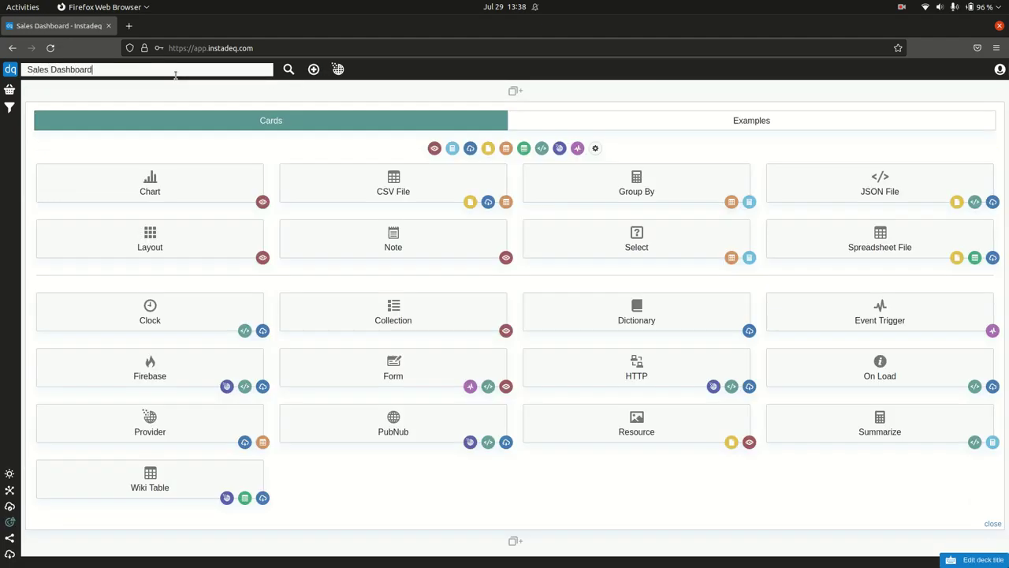
pyautogui.press('Return')
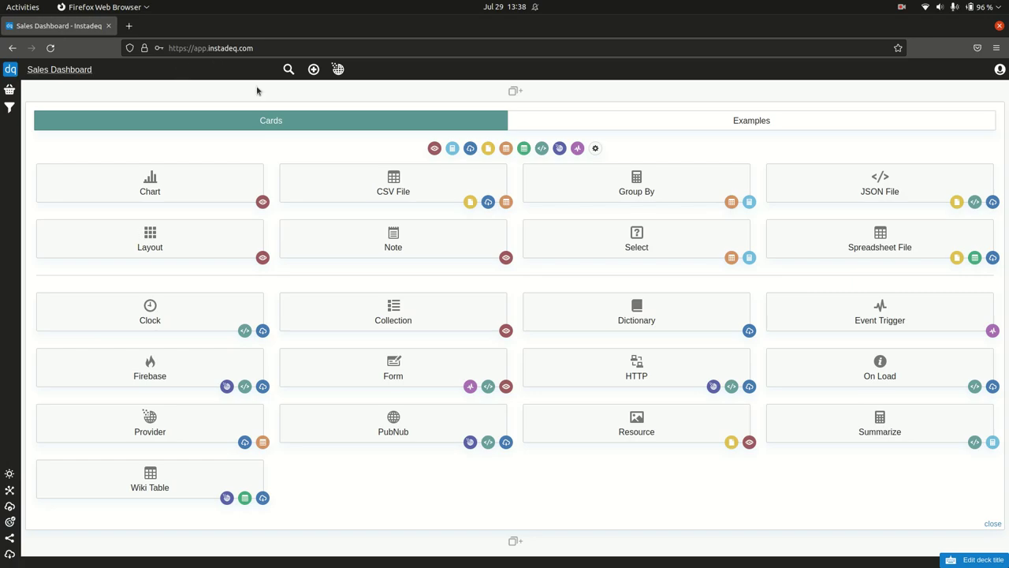
# Add a CSV File card to the empty deck and apply the Persistent setting to it.
pyautogui.click(324, 180)
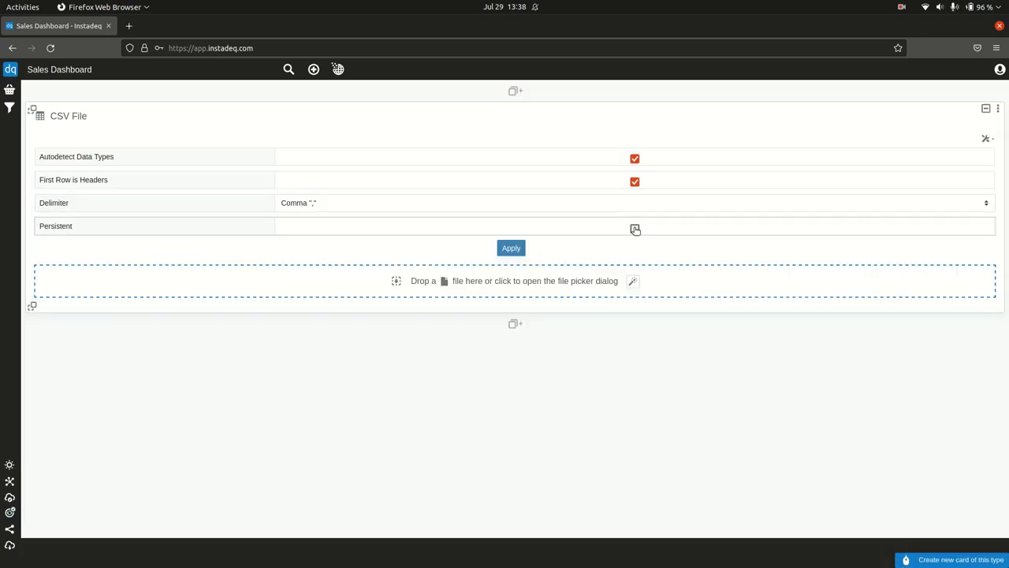
pyautogui.click(635, 228)
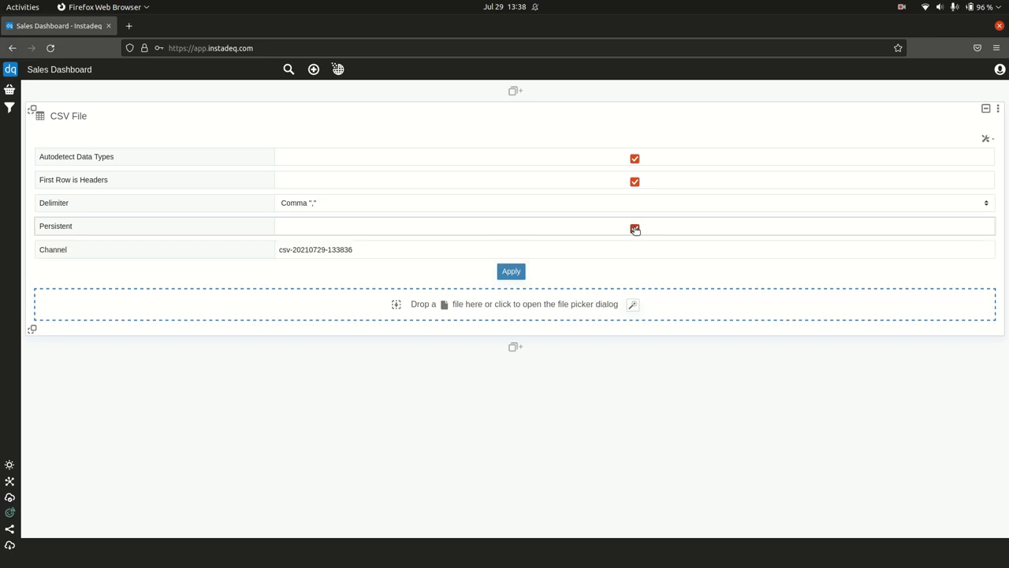
pyautogui.click(511, 272)
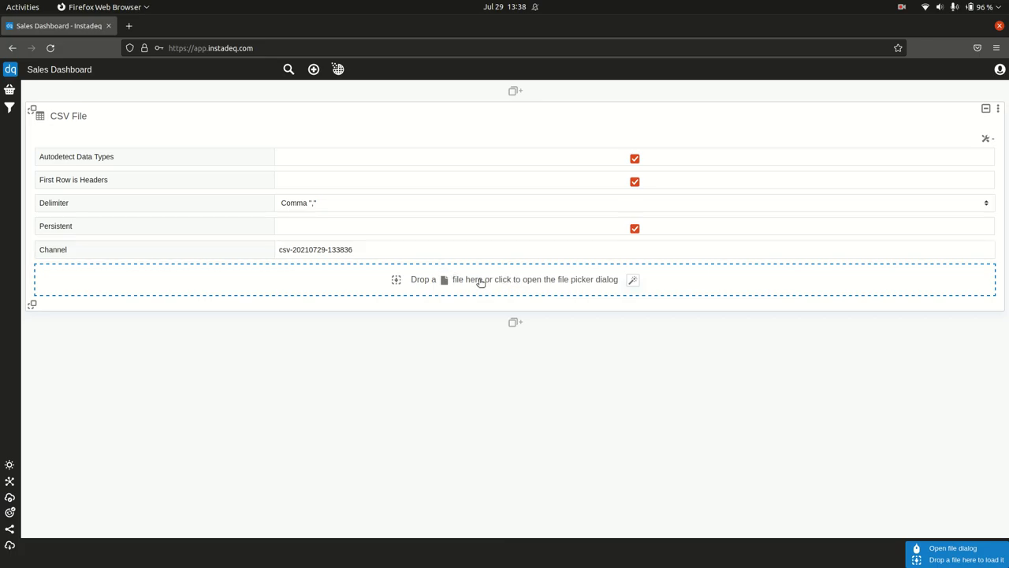
# Load sales-data.csv from the file manager into the CSV File card, store it in the channel, and collapse the card's settings.
pyautogui.hotkey('alt', 'Tab')
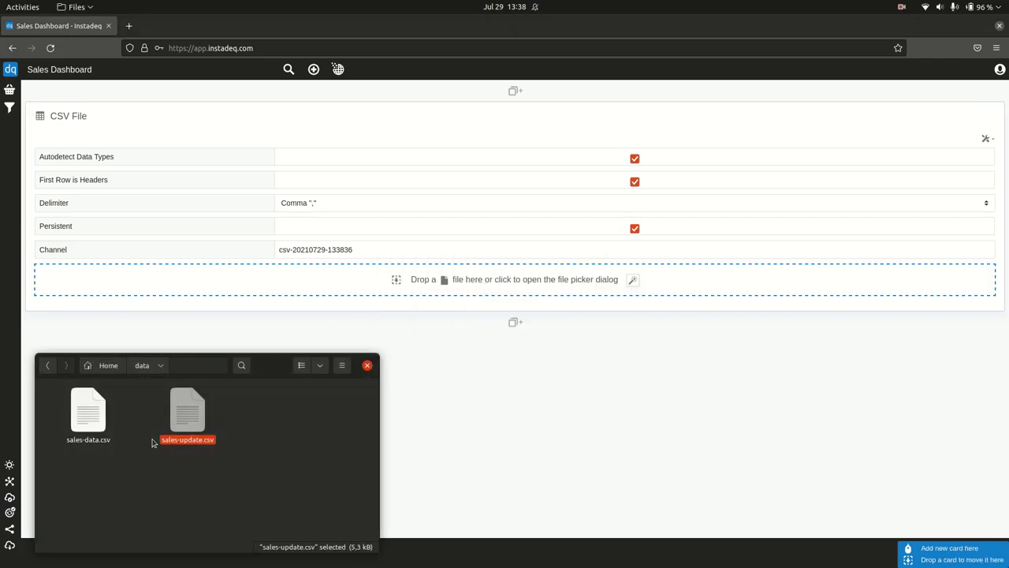
pyautogui.click(88, 412)
pyautogui.moveTo(94, 429); pyautogui.dragTo(299, 289)
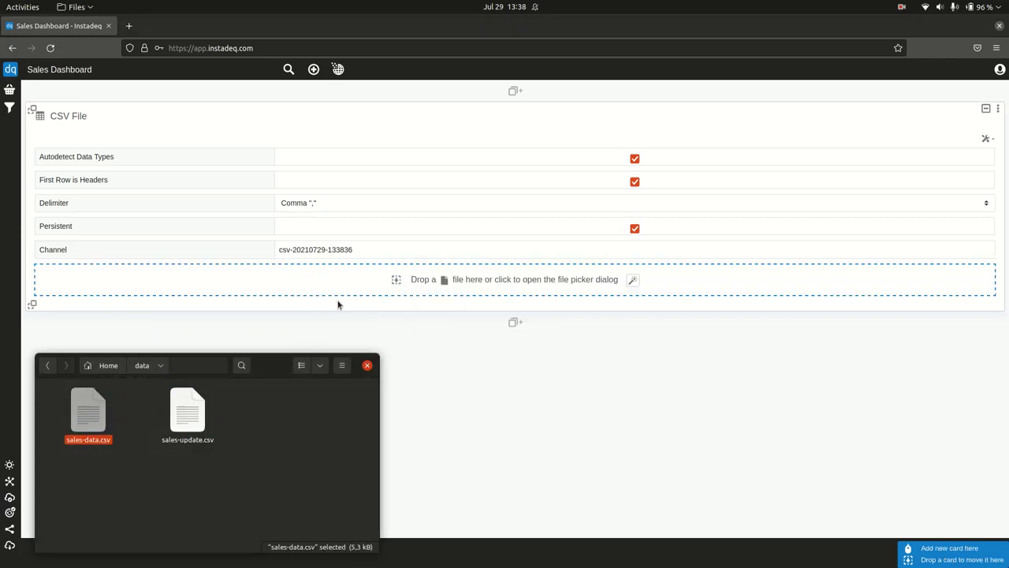
pyautogui.moveTo(88, 411); pyautogui.dragTo(273, 282)
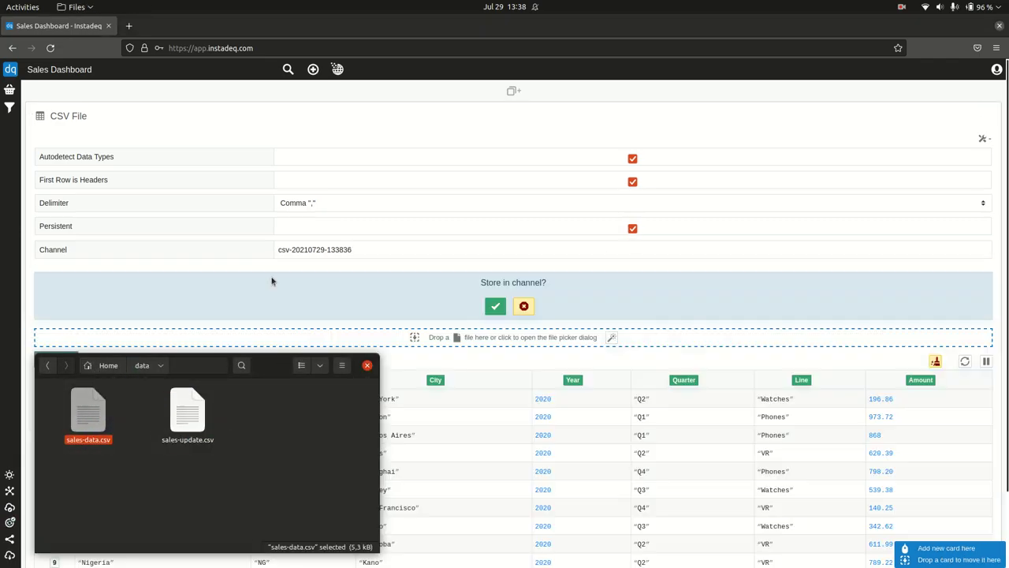
pyautogui.click(496, 306)
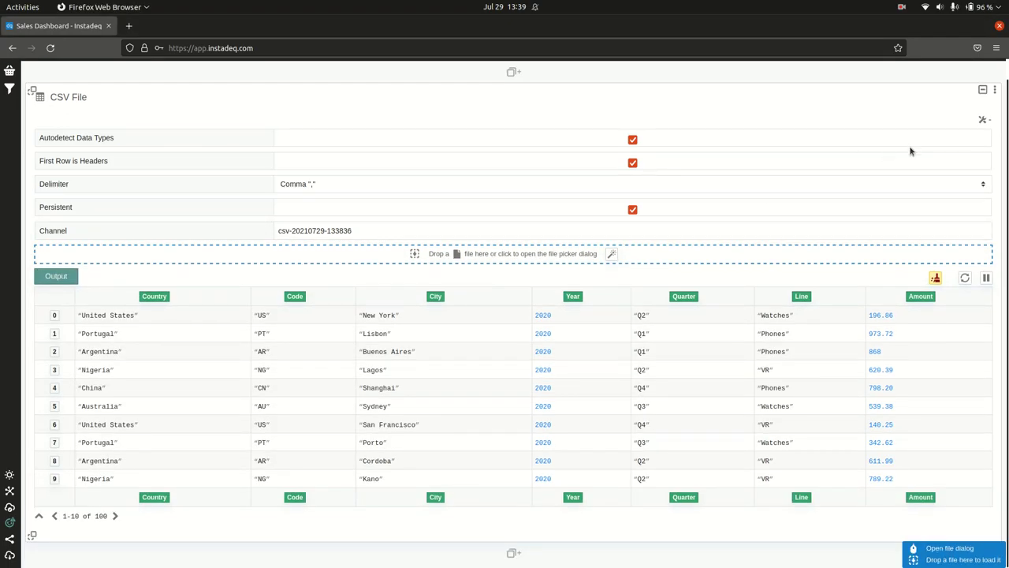
pyautogui.click(983, 135)
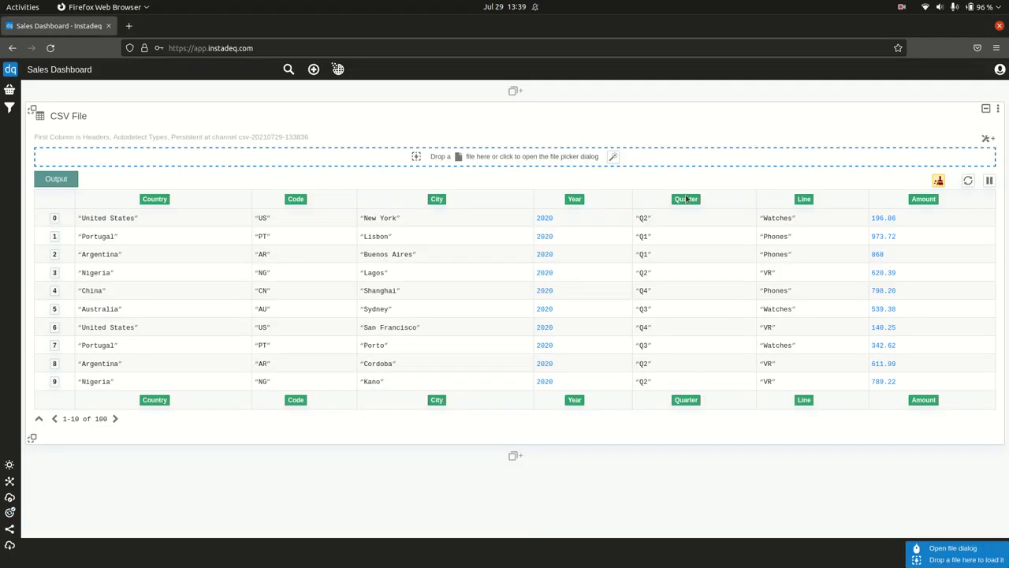
# Add a Group By card below the CSV File card that sums Amount grouped by Line.
pyautogui.click(408, 460)
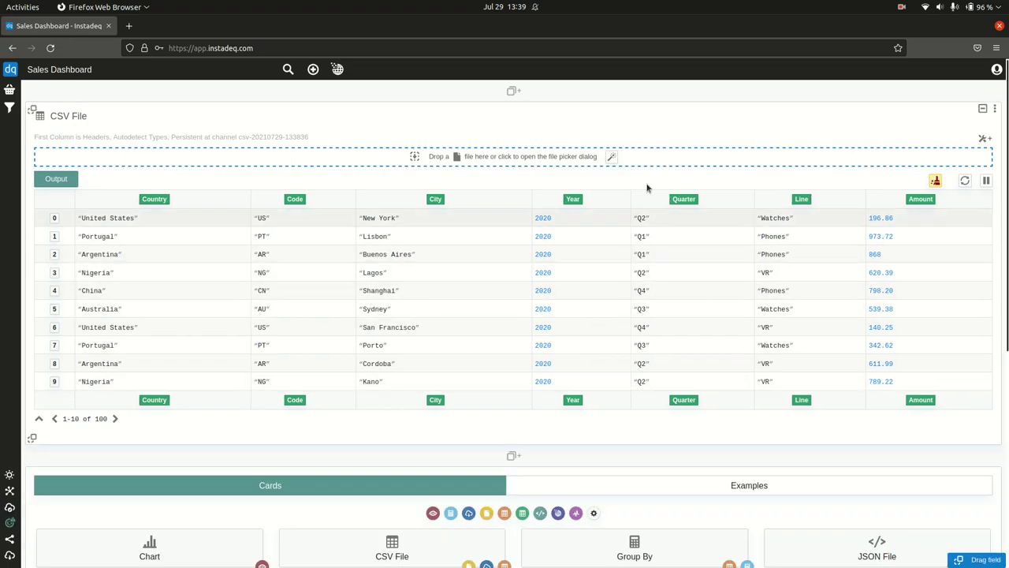
pyautogui.scroll(-4, 456, 244)
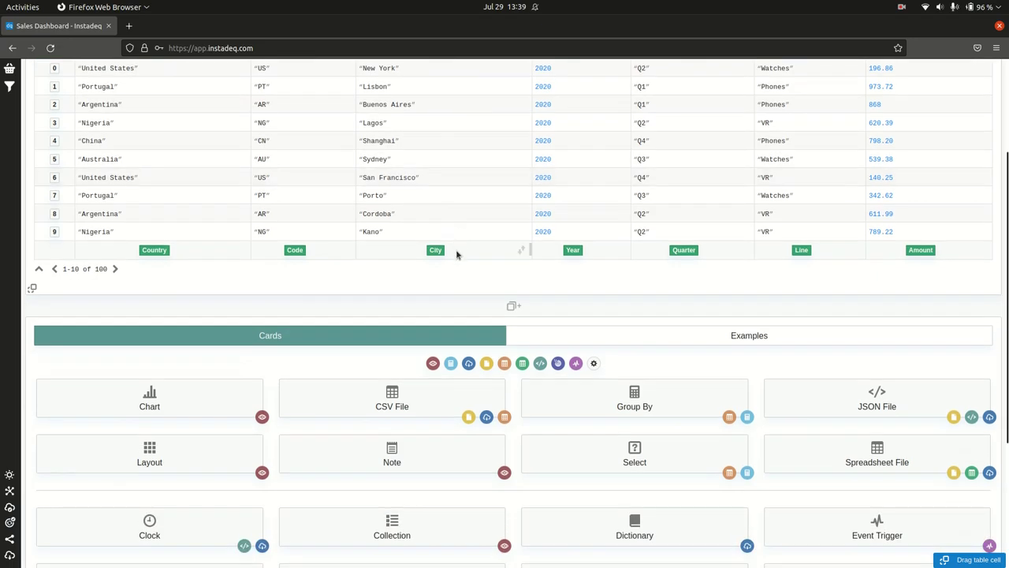
pyautogui.click(569, 406)
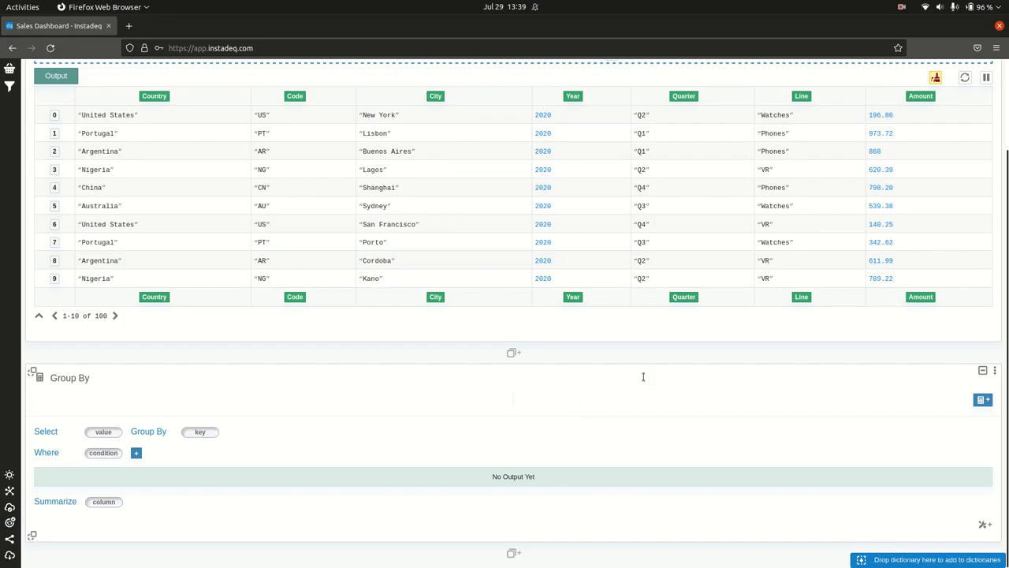
pyautogui.moveTo(920, 297); pyautogui.dragTo(101, 435)
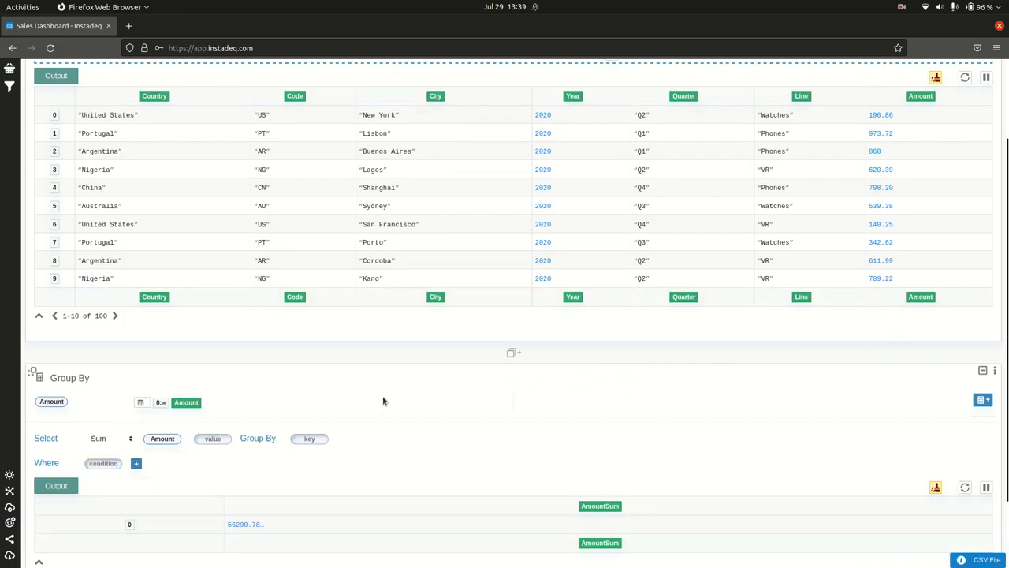
pyautogui.scroll(-2, 383, 399)
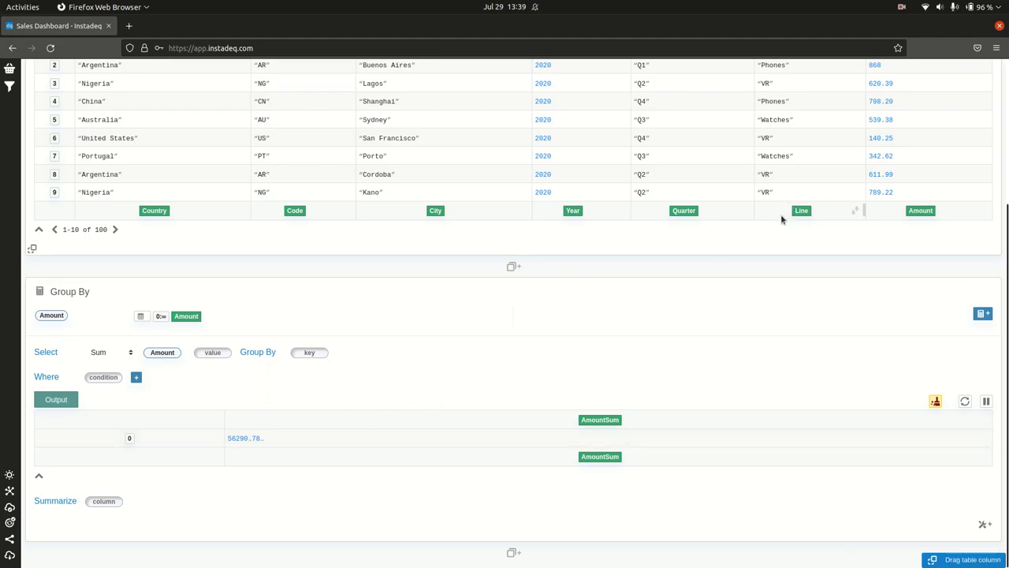
pyautogui.moveTo(782, 219); pyautogui.dragTo(309, 352)
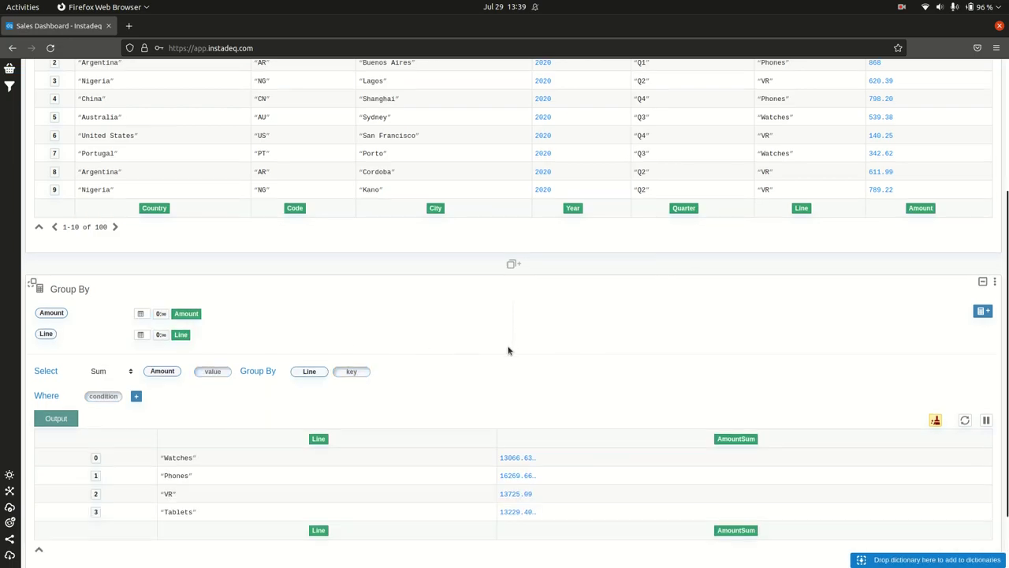
# Add a Chart card below the Group By card that plots AmountSum by Line.
pyautogui.scroll(-2, 510, 349)
pyautogui.moveTo(481, 437); pyautogui.dragTo(588, 552)
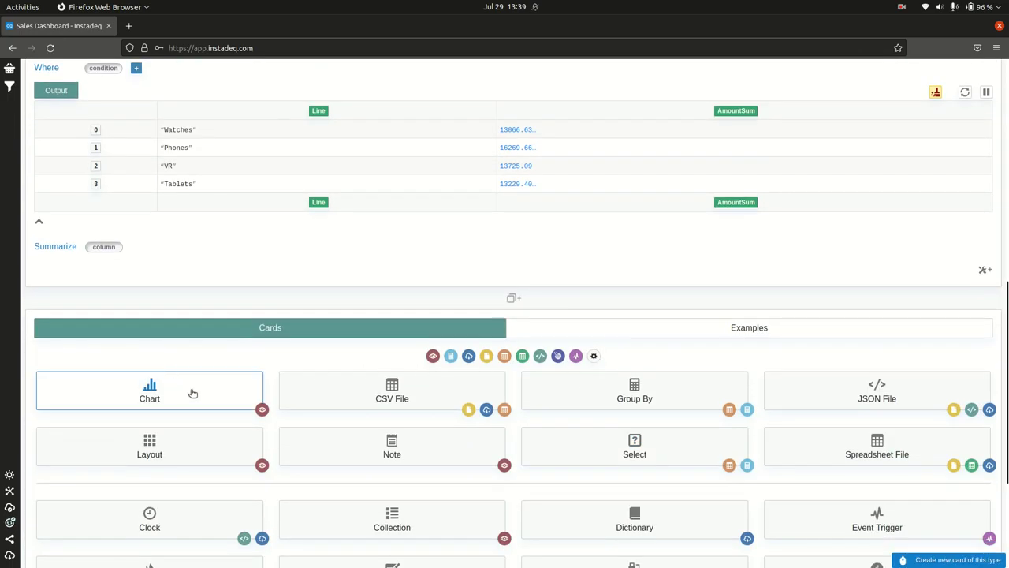
pyautogui.click(192, 393)
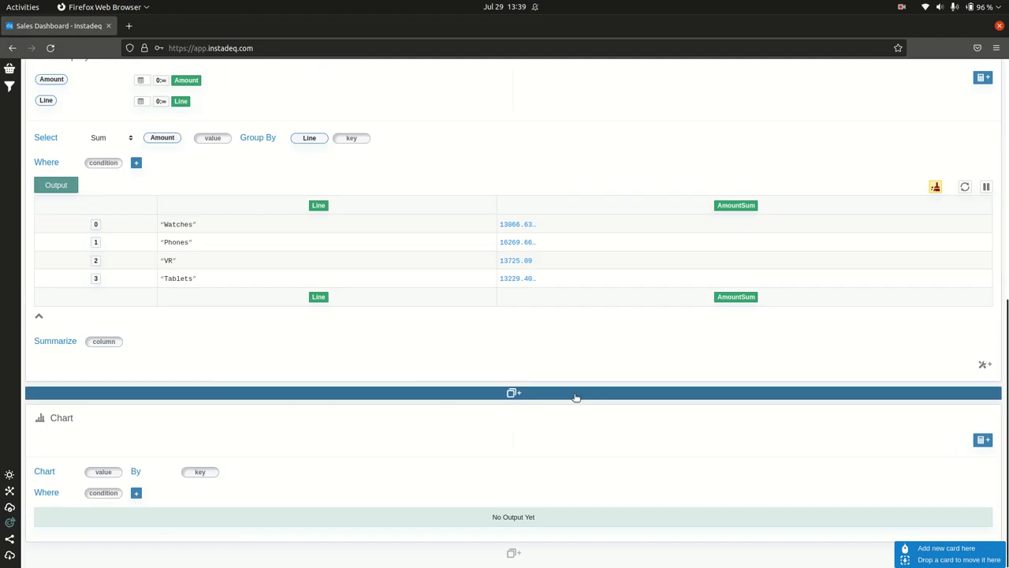
pyautogui.moveTo(729, 297); pyautogui.dragTo(102, 471)
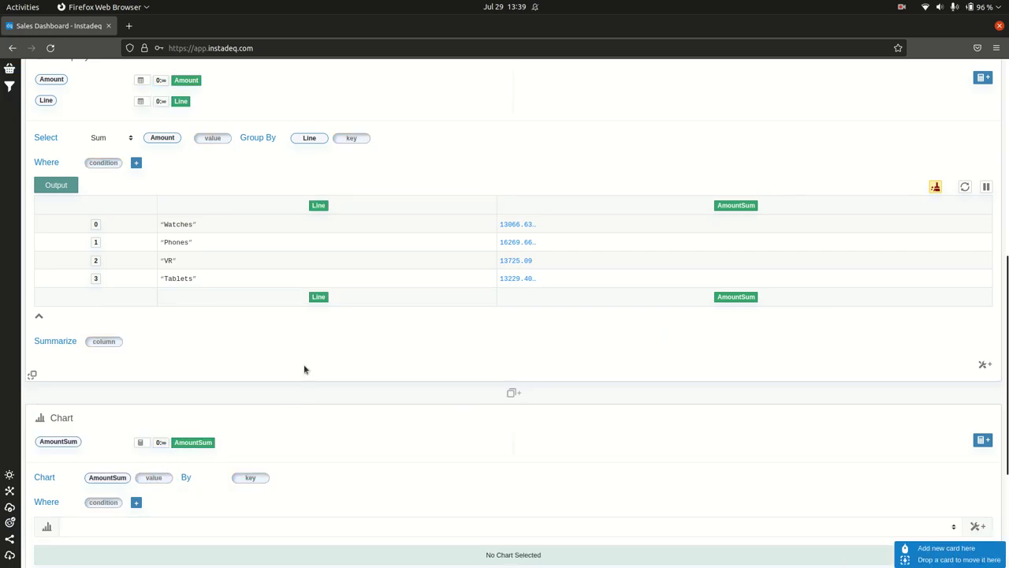
pyautogui.moveTo(317, 297); pyautogui.dragTo(245, 478)
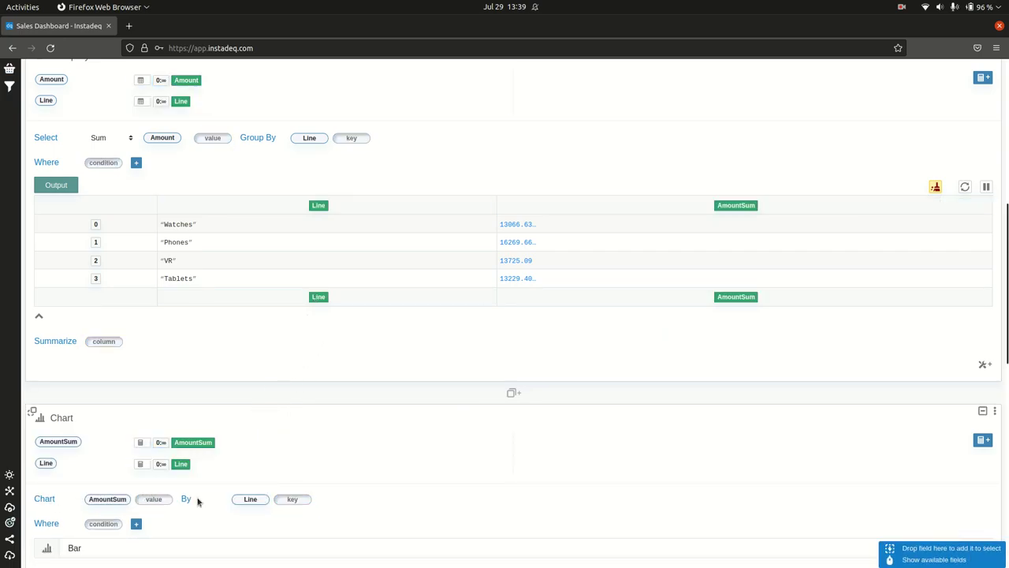
# Change the chart type of the AmountSum by Line chart to Pie.
pyautogui.scroll(-4, 482, 436)
pyautogui.scroll(-2, 678, 261)
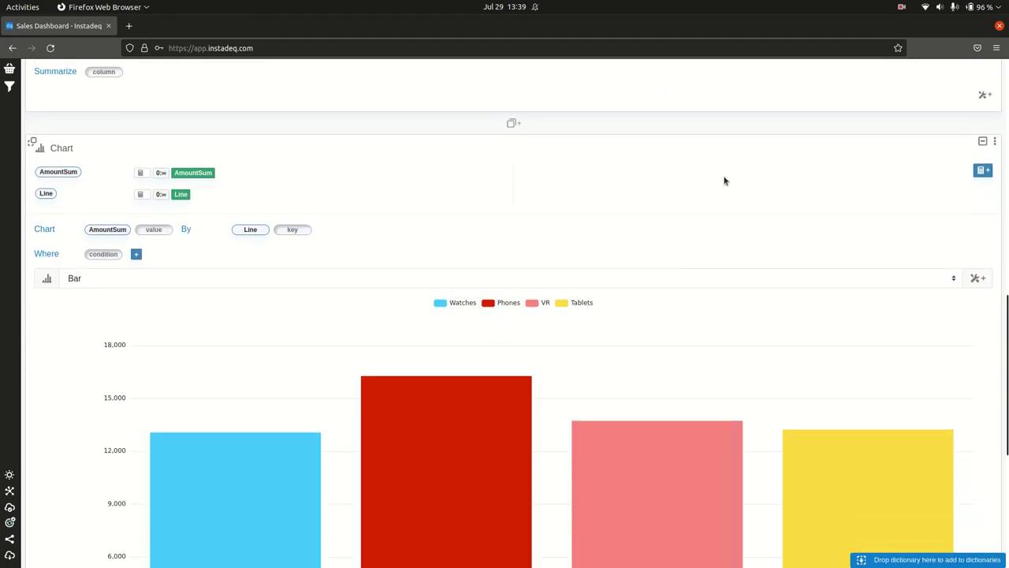
pyautogui.scroll(-1, 710, 174)
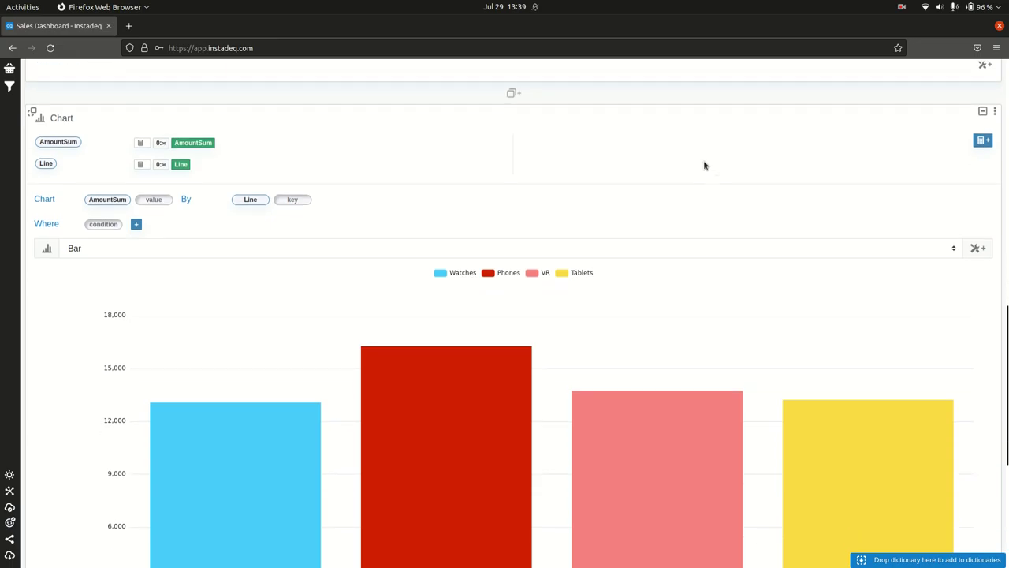
pyautogui.click(601, 253)
pyautogui.click(536, 342)
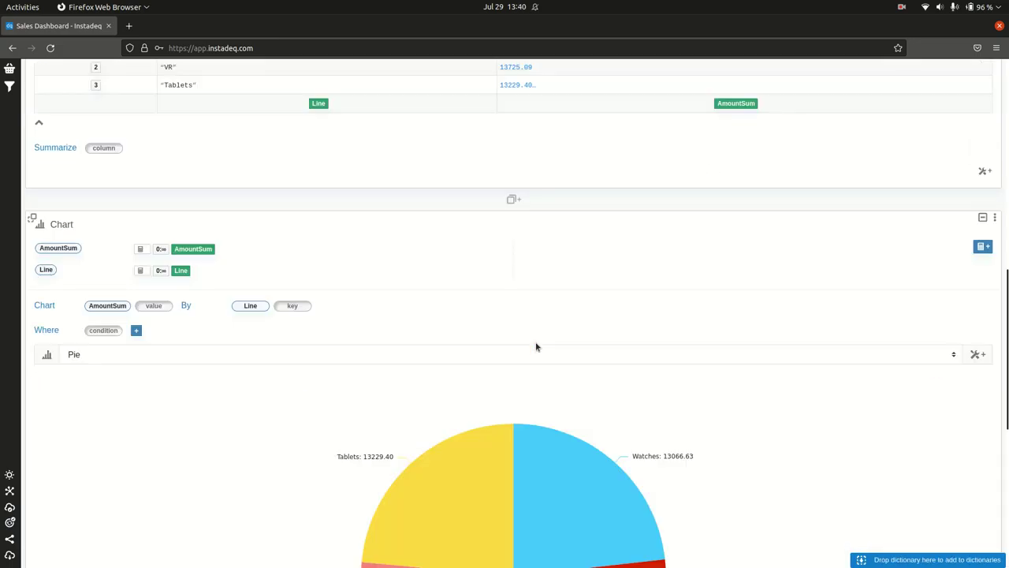
# Set the pie chart's inner radius to 68 to make it a ring, and close the chart settings.
pyautogui.scroll(-5, 907, 300)
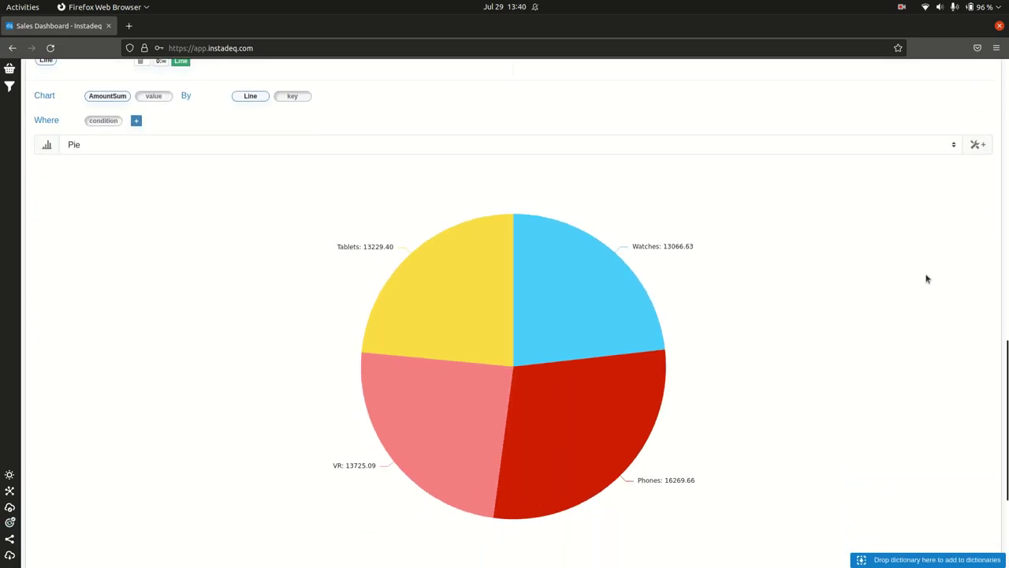
pyautogui.click(975, 146)
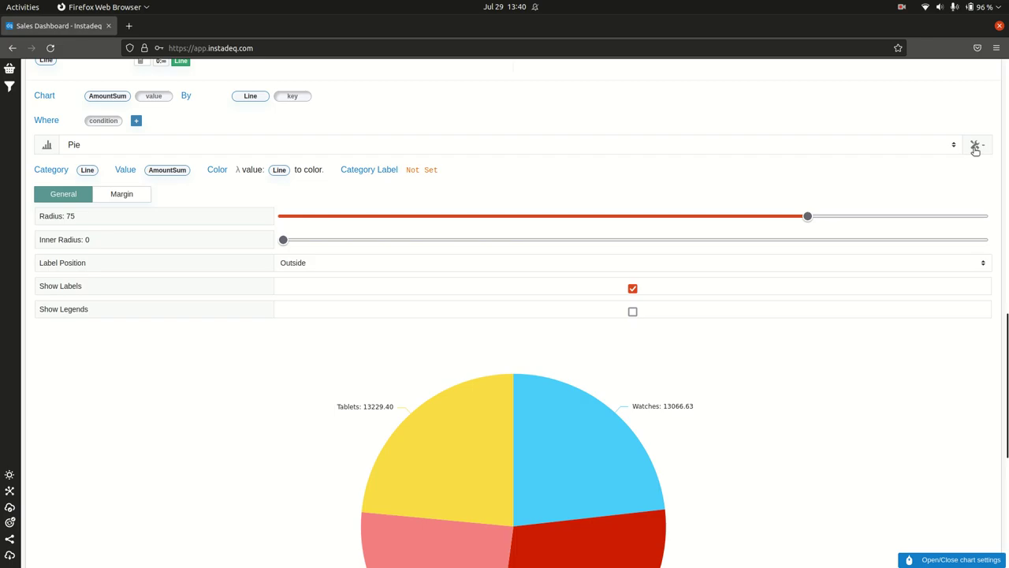
pyautogui.scroll(-2, 858, 438)
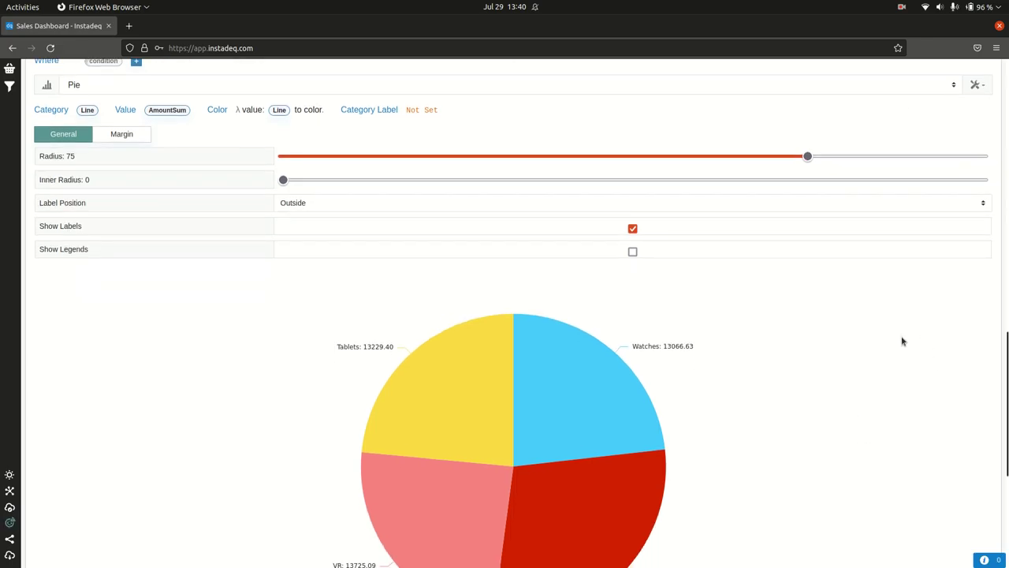
pyautogui.moveTo(283, 179); pyautogui.dragTo(759, 195)
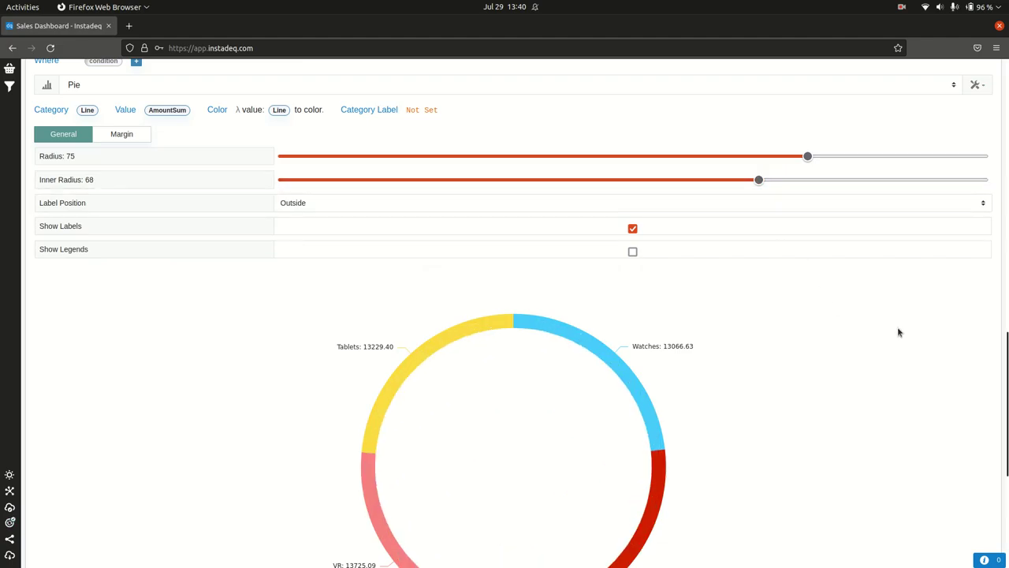
pyautogui.click(980, 89)
pyautogui.scroll(3, 722, 181)
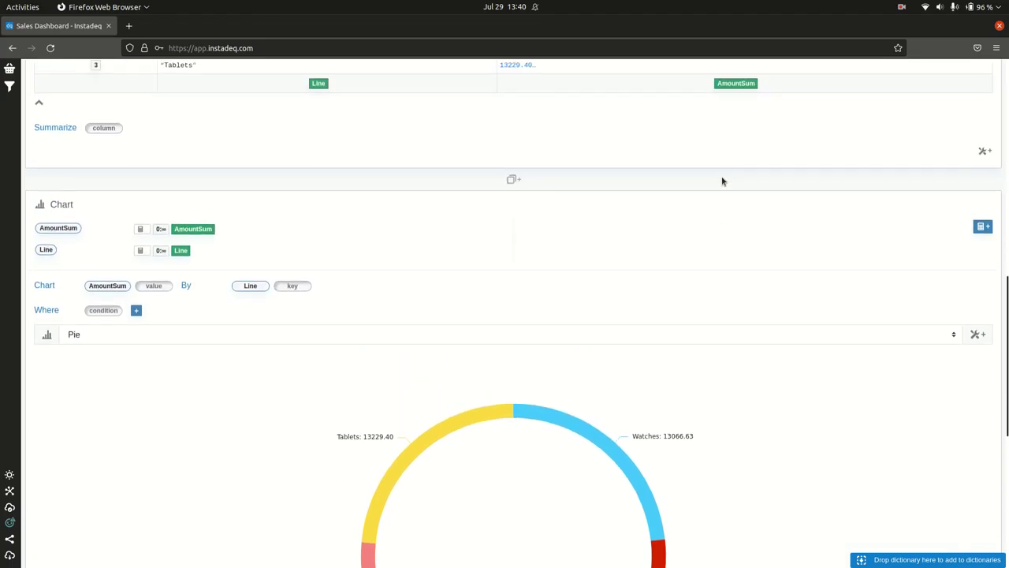
pyautogui.scroll(5, 722, 181)
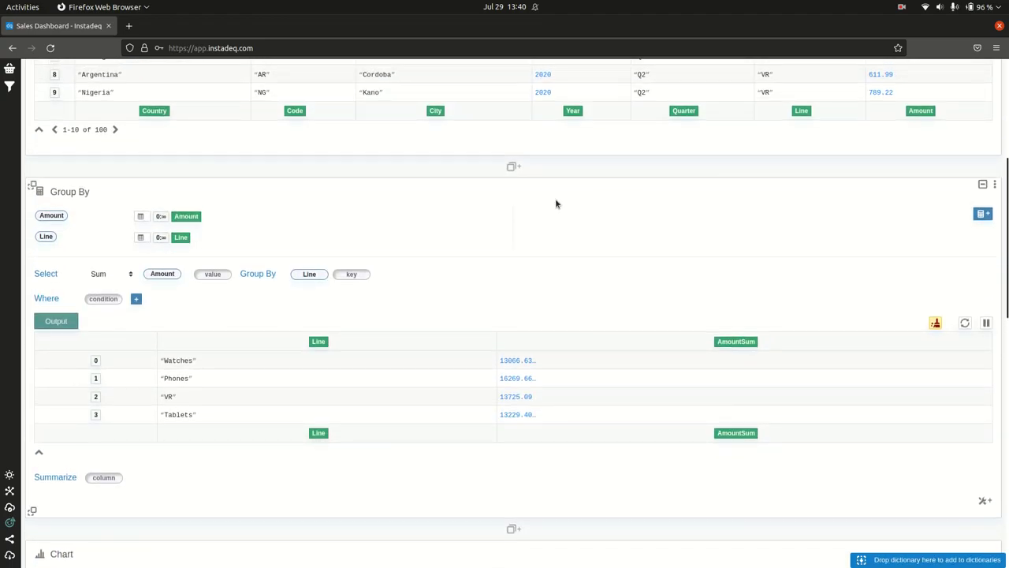
# Add another Group By card directly below the CSV File card that sums Amount grouped by Country.
pyautogui.scroll(1, 555, 204)
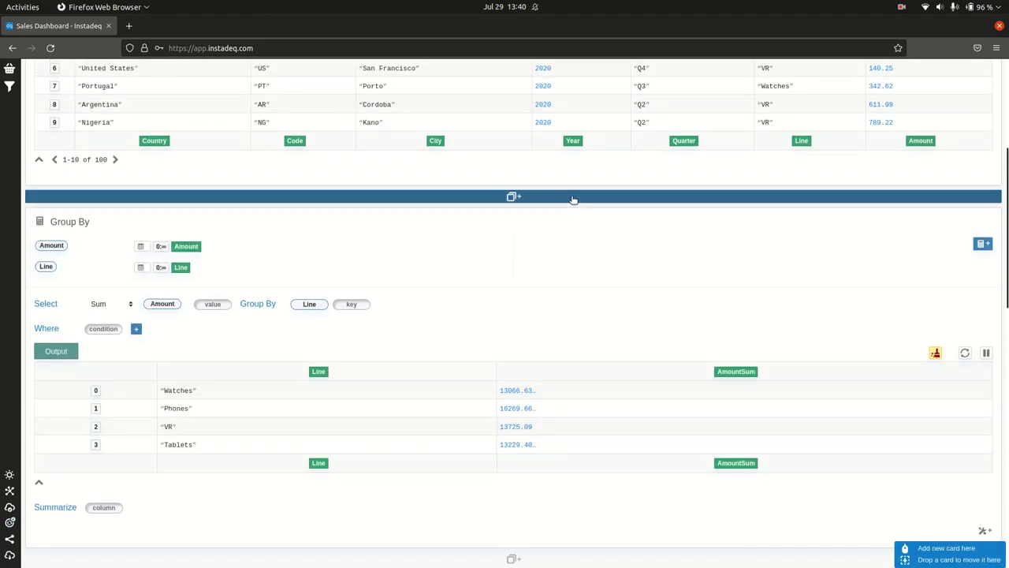
pyautogui.click(573, 200)
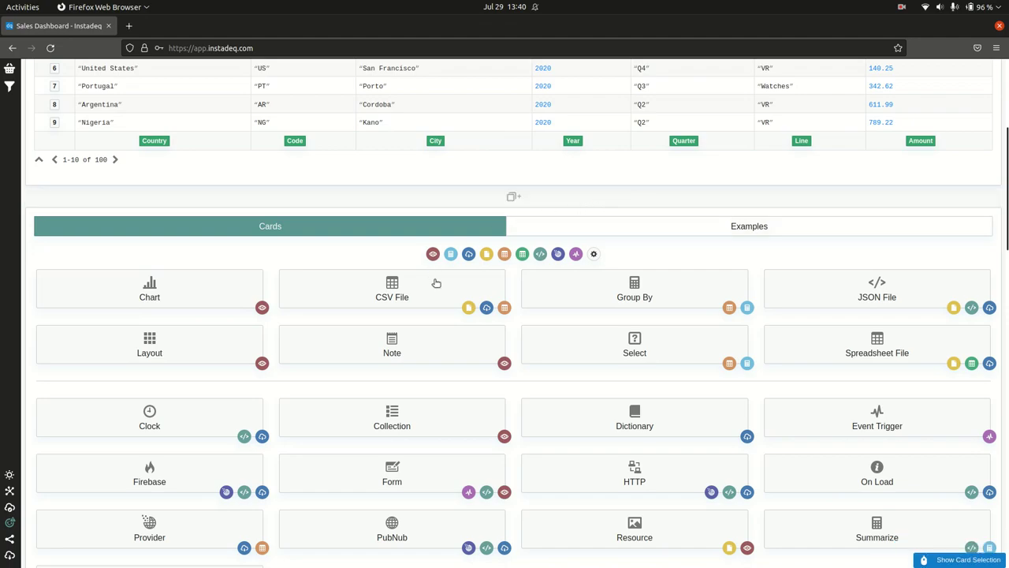
pyautogui.click(551, 296)
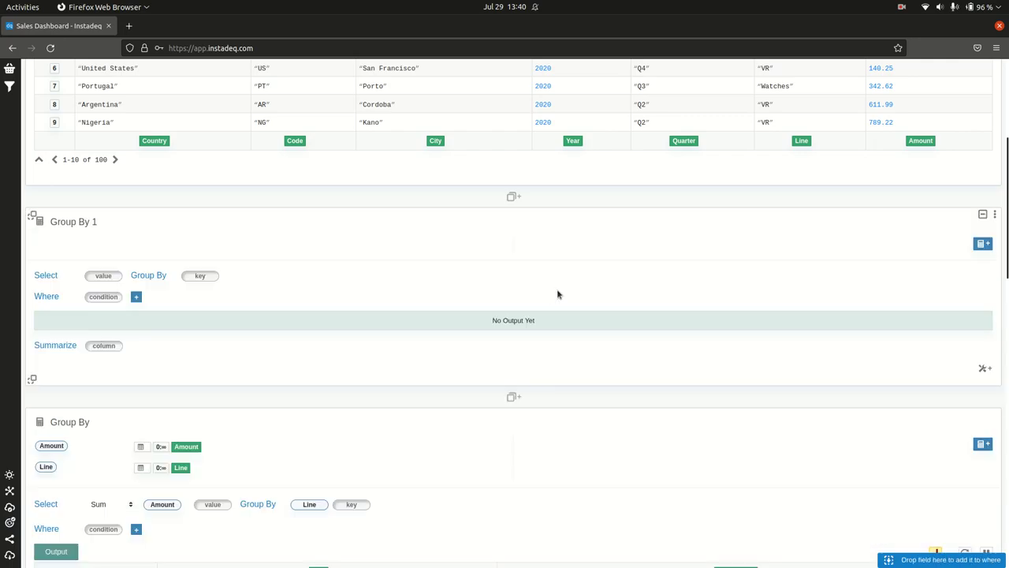
pyautogui.moveTo(920, 140); pyautogui.dragTo(104, 275)
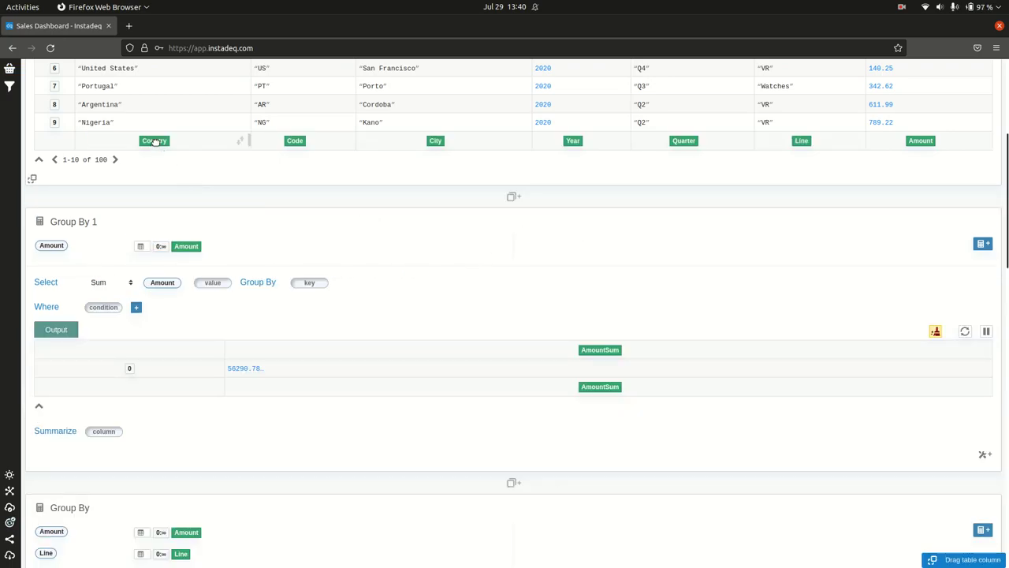
pyautogui.moveTo(154, 141); pyautogui.dragTo(310, 284)
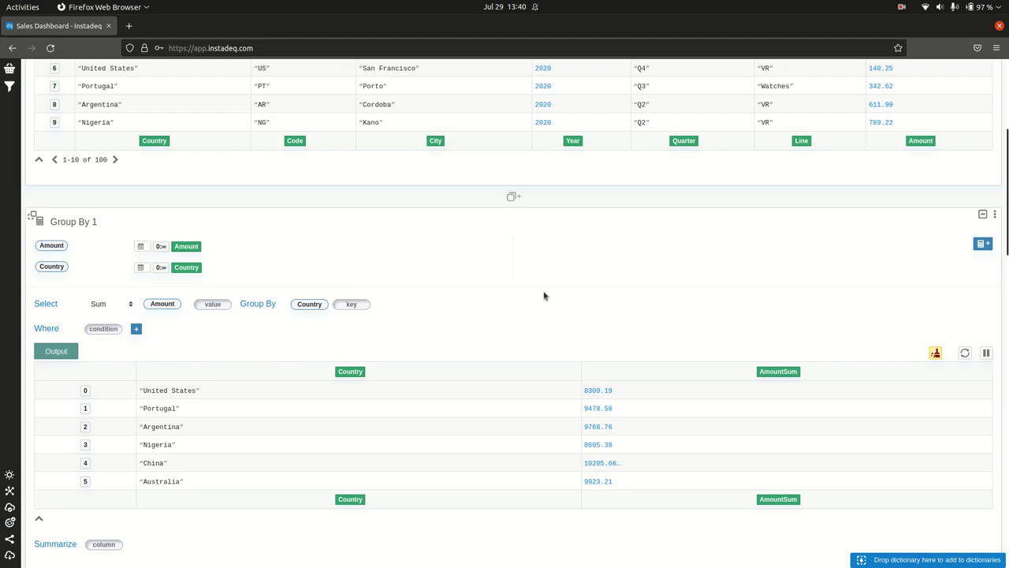
# Add a Chart card below the Country Group By card that plots AmountSum by Country.
pyautogui.scroll(-5, 569, 276)
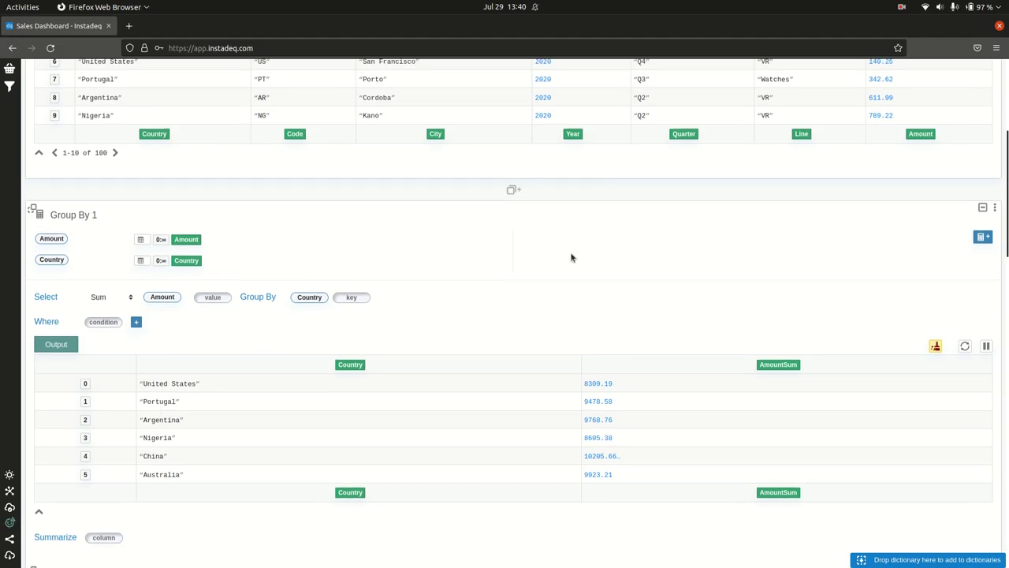
pyautogui.click(588, 385)
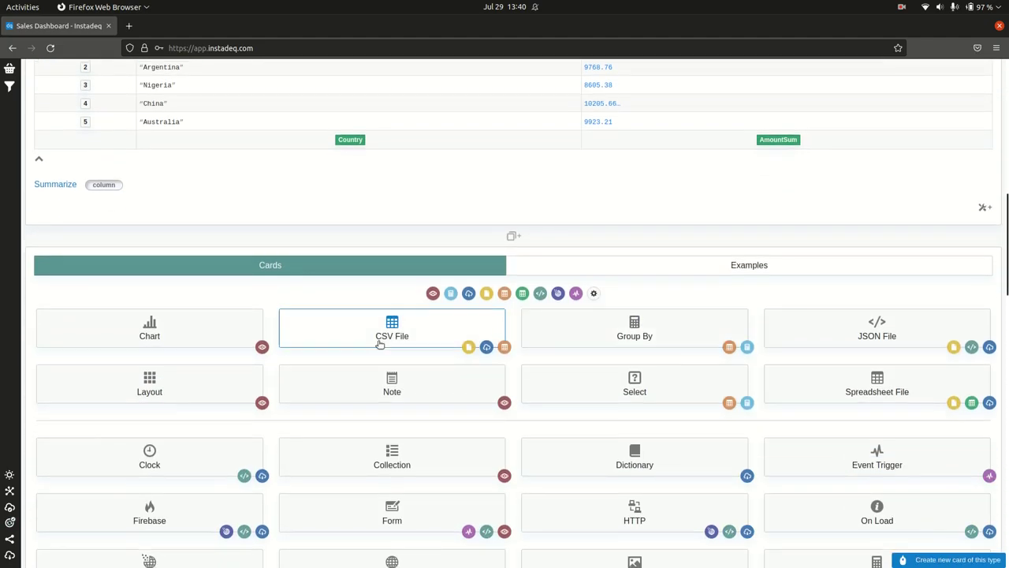
pyautogui.click(218, 328)
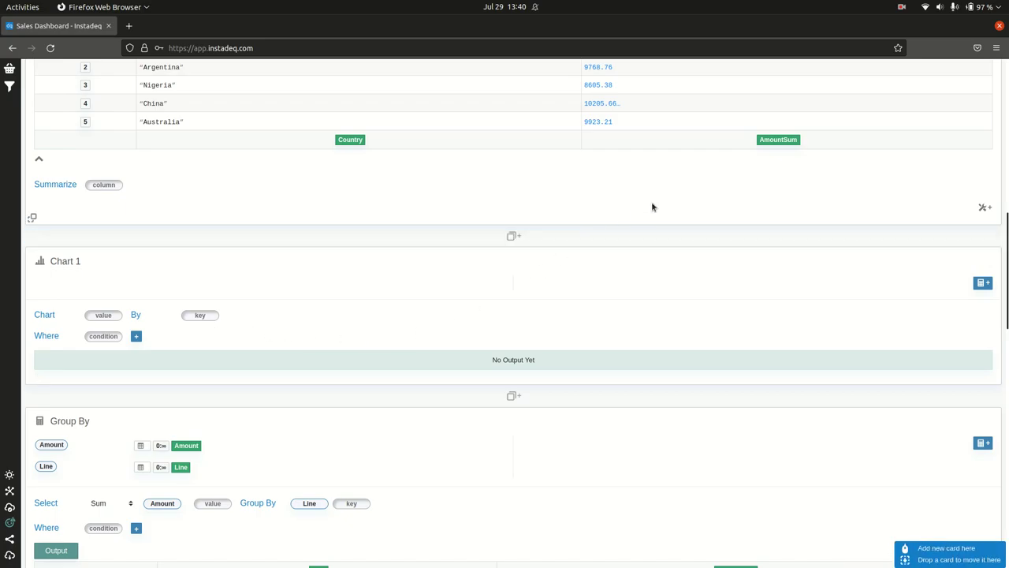
pyautogui.moveTo(757, 139); pyautogui.dragTo(104, 315)
pyautogui.moveTo(350, 139); pyautogui.dragTo(250, 321)
# Open the chart settings of the AmountSum by Country bar chart and turn off its legends.
pyautogui.scroll(-1, 798, 277)
pyautogui.scroll(-3, 799, 277)
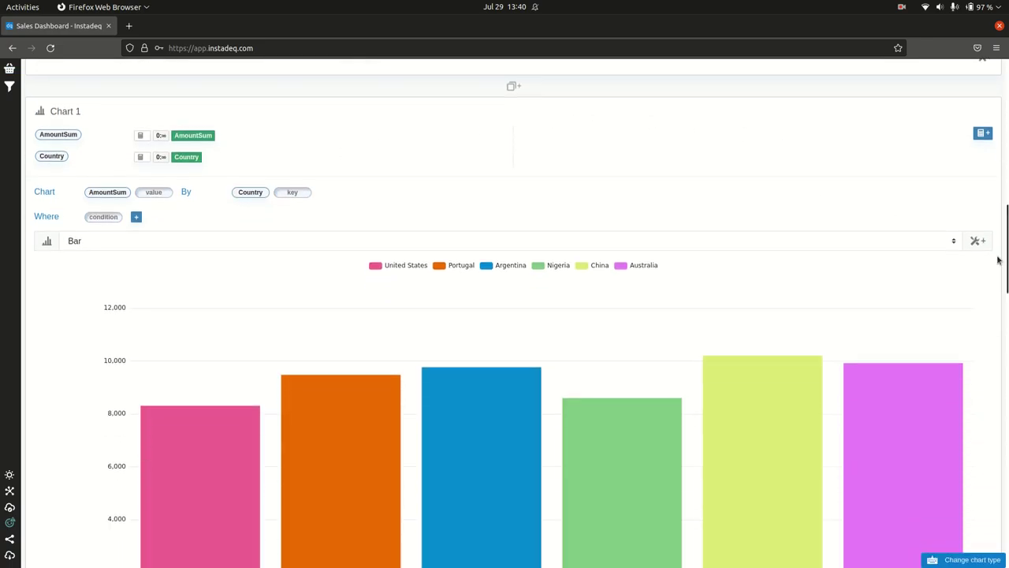
pyautogui.scroll(-3, 998, 260)
pyautogui.click(977, 120)
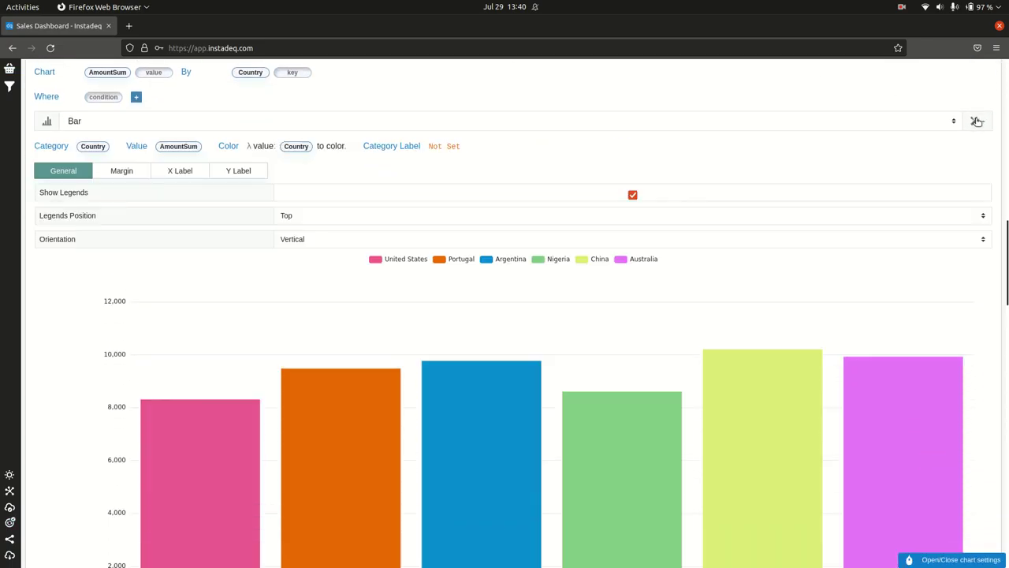
pyautogui.click(632, 195)
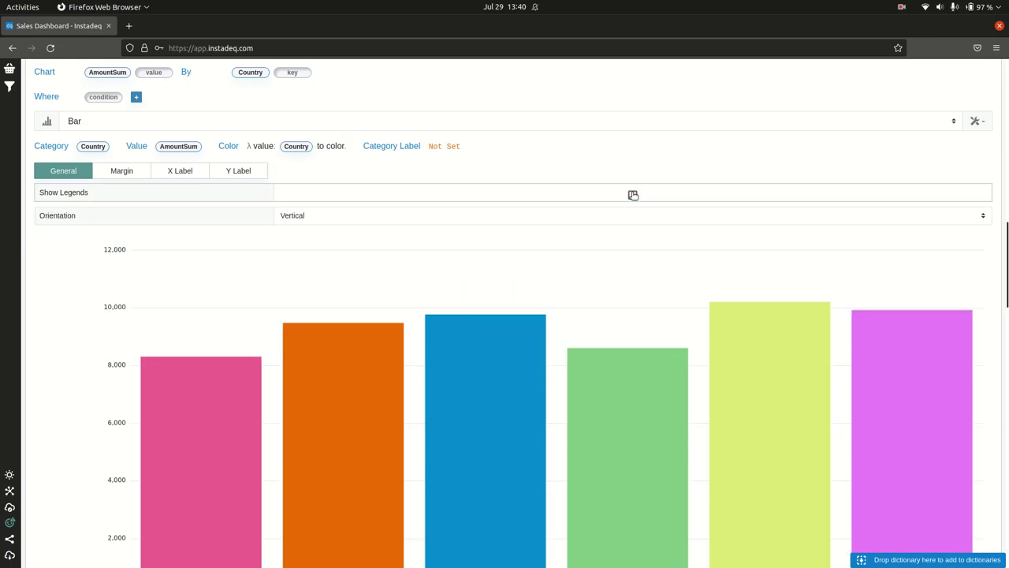
# Sort the Country chart's output table by AmountSum in ascending order.
pyautogui.scroll(-3, 998, 257)
pyautogui.scroll(-3, 998, 257)
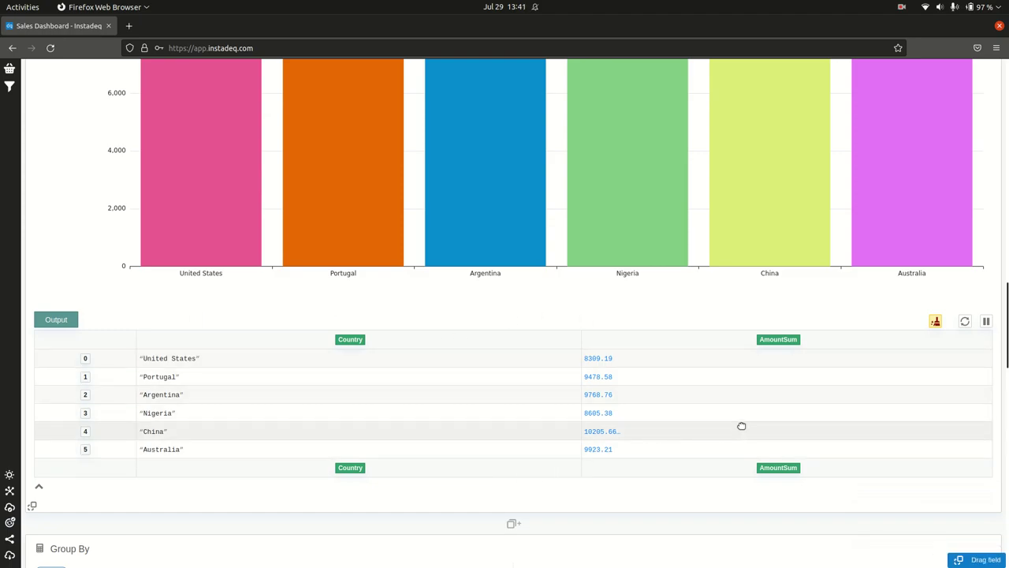
pyautogui.click(982, 340)
# Replace the Country bar chart's per-country color formula with a single dark slate gray color for all bars.
pyautogui.scroll(5, 988, 317)
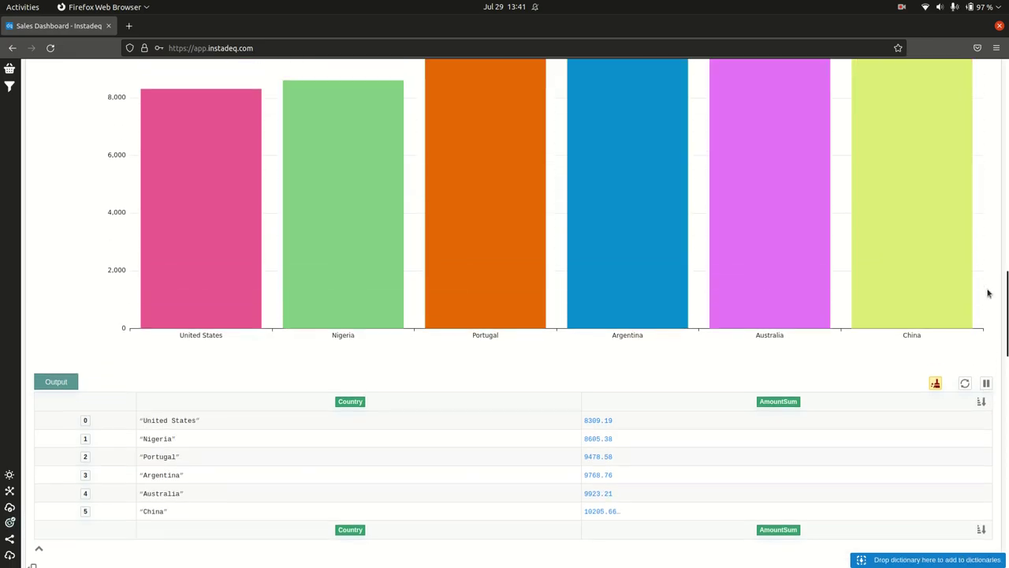
pyautogui.scroll(4, 966, 252)
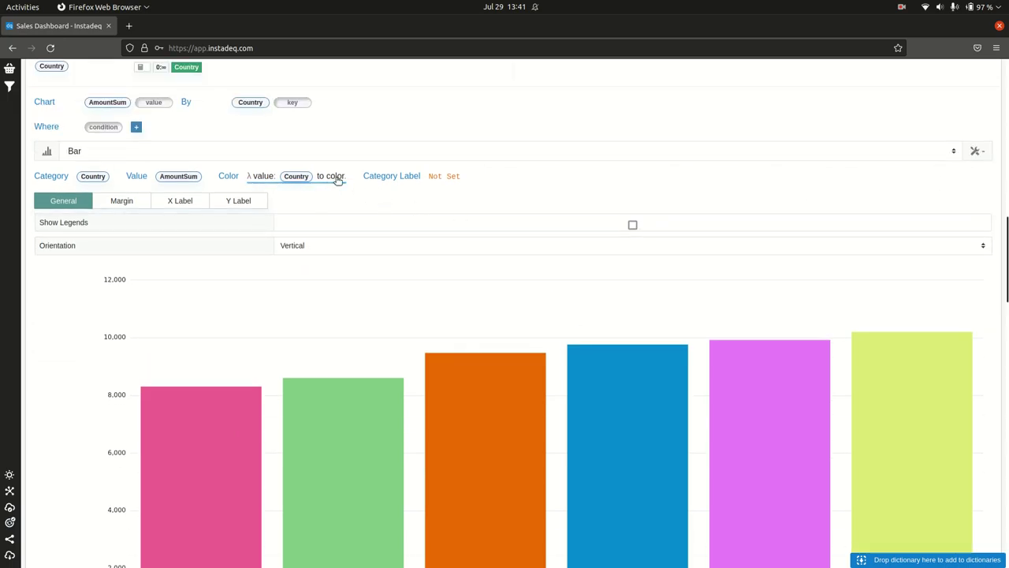
pyautogui.click(338, 179)
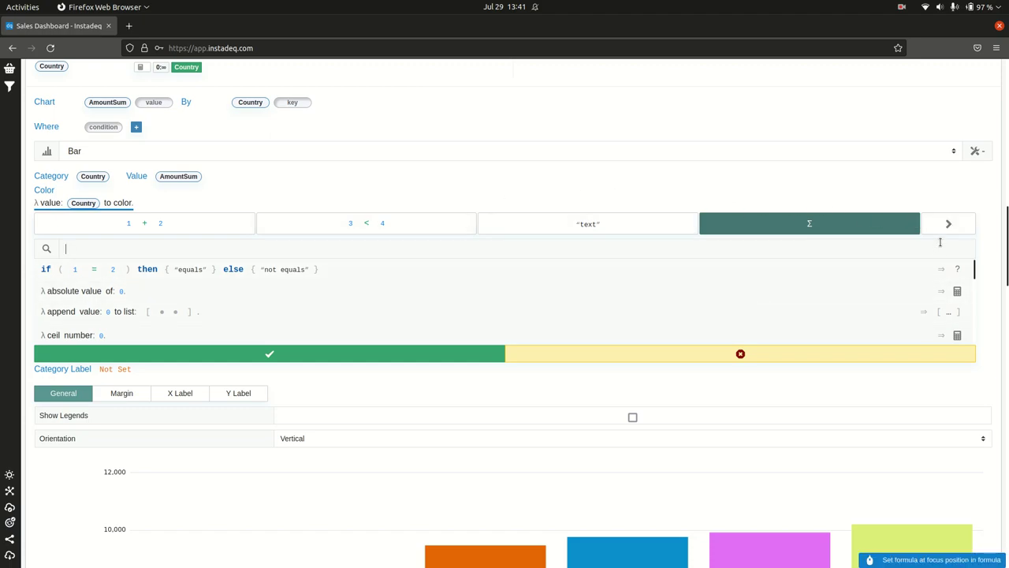
pyautogui.click(945, 224)
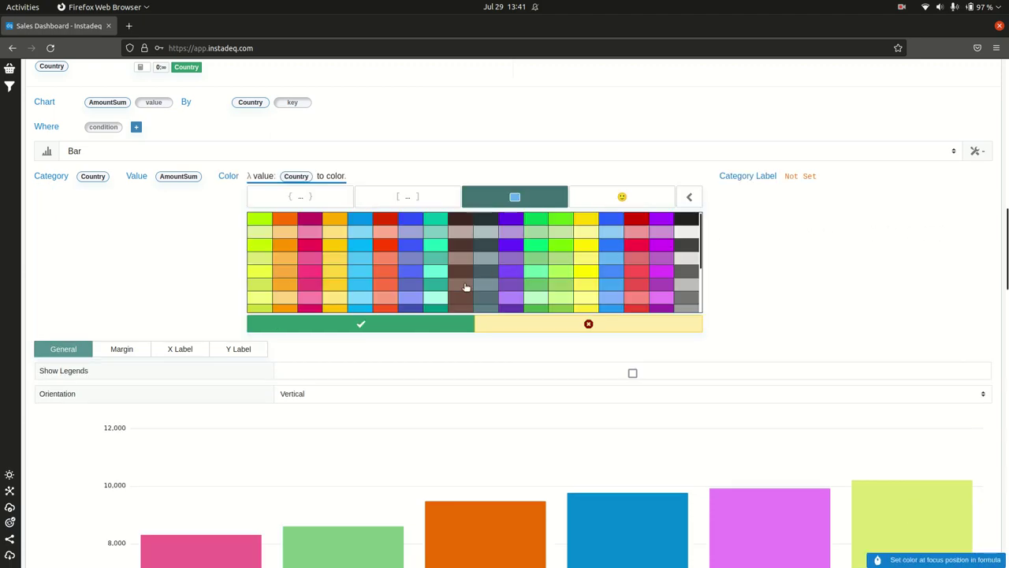
pyautogui.click(486, 298)
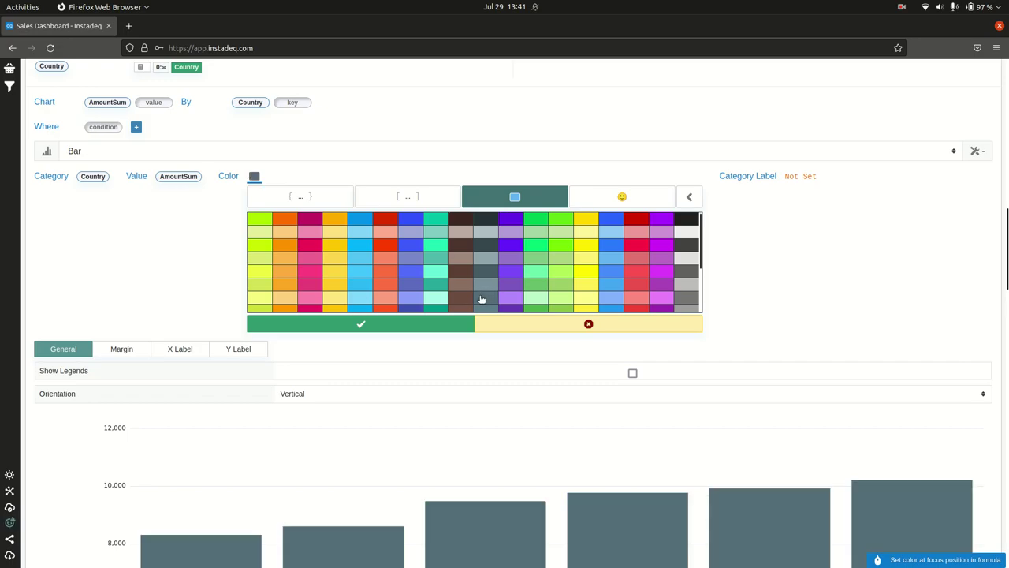
pyautogui.click(455, 323)
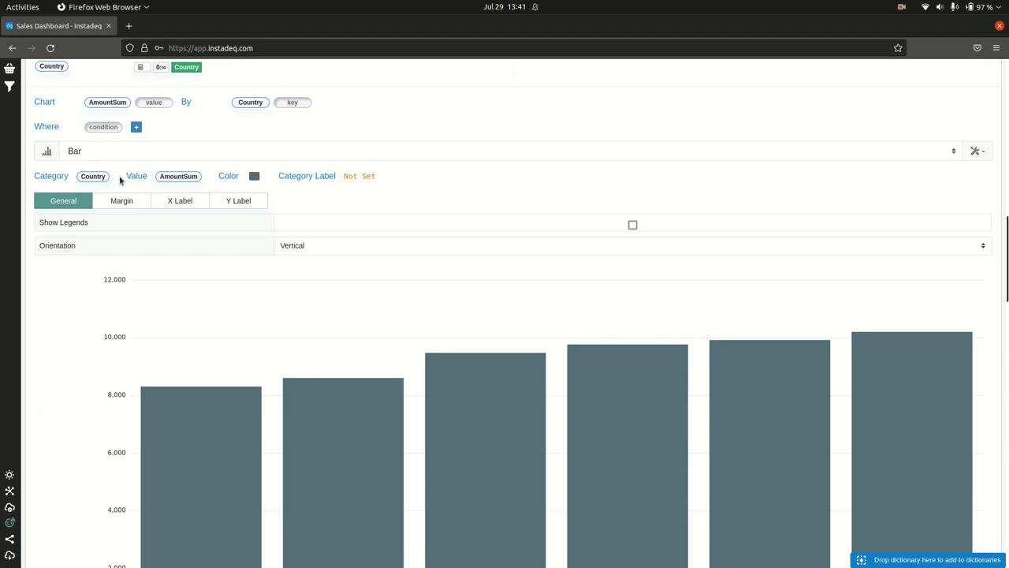
# Look through the Country bar chart's Margin, X Label and Y Label settings, and close the chart settings.
pyautogui.scroll(1, 383, 183)
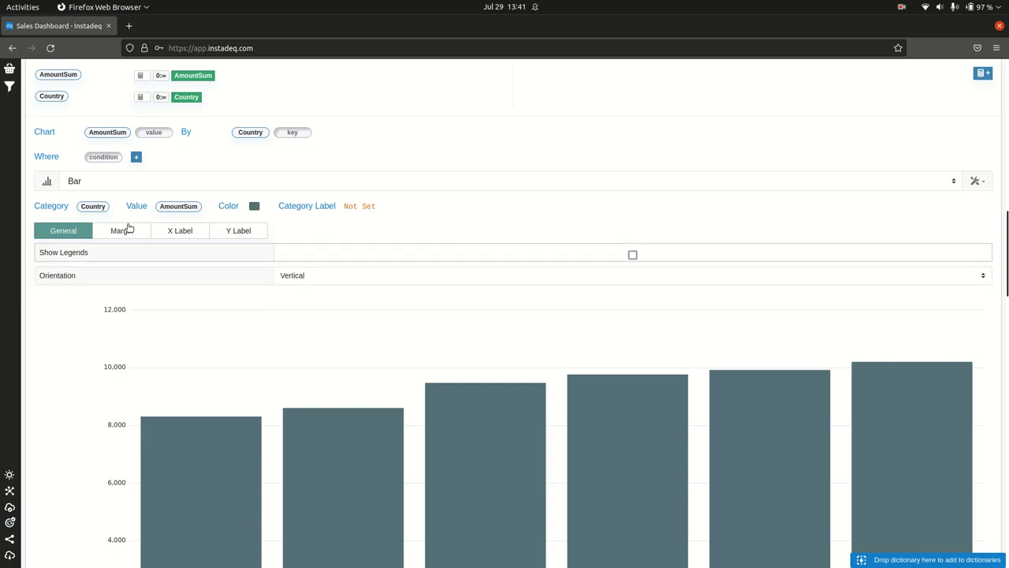
pyautogui.click(130, 230)
pyautogui.click(189, 232)
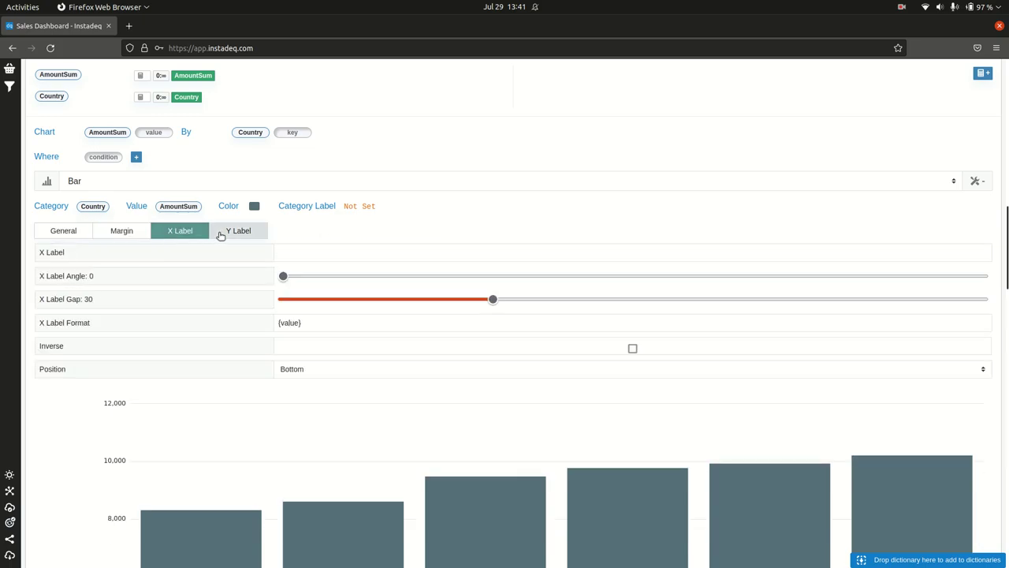
pyautogui.click(229, 232)
pyautogui.click(77, 235)
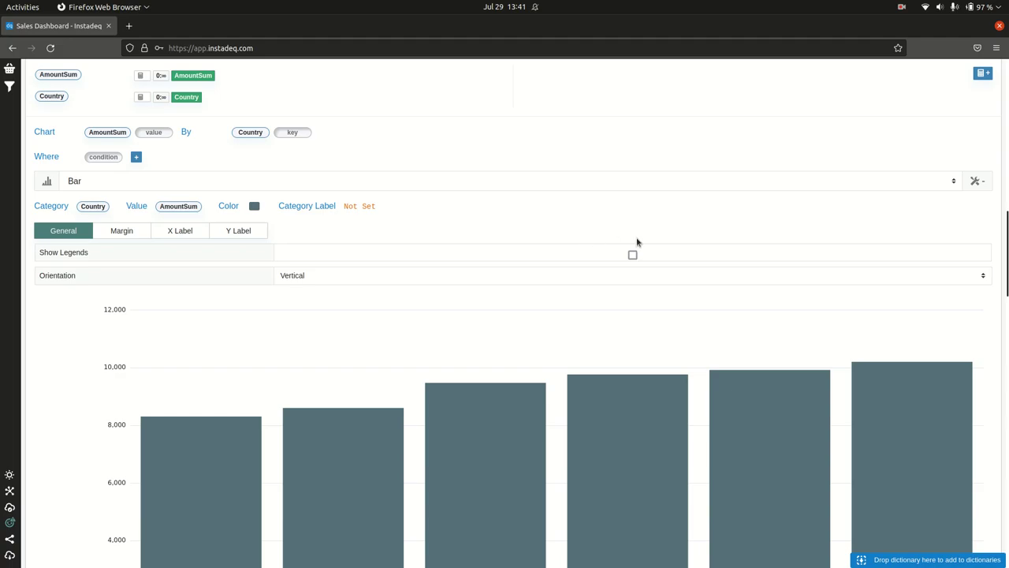
pyautogui.scroll(1, 1005, 211)
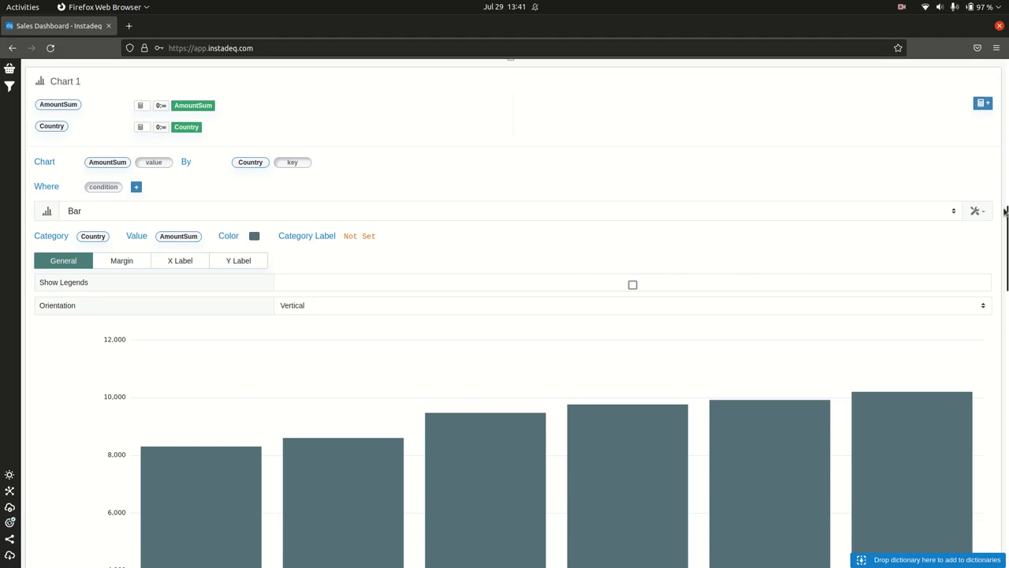
pyautogui.click(983, 213)
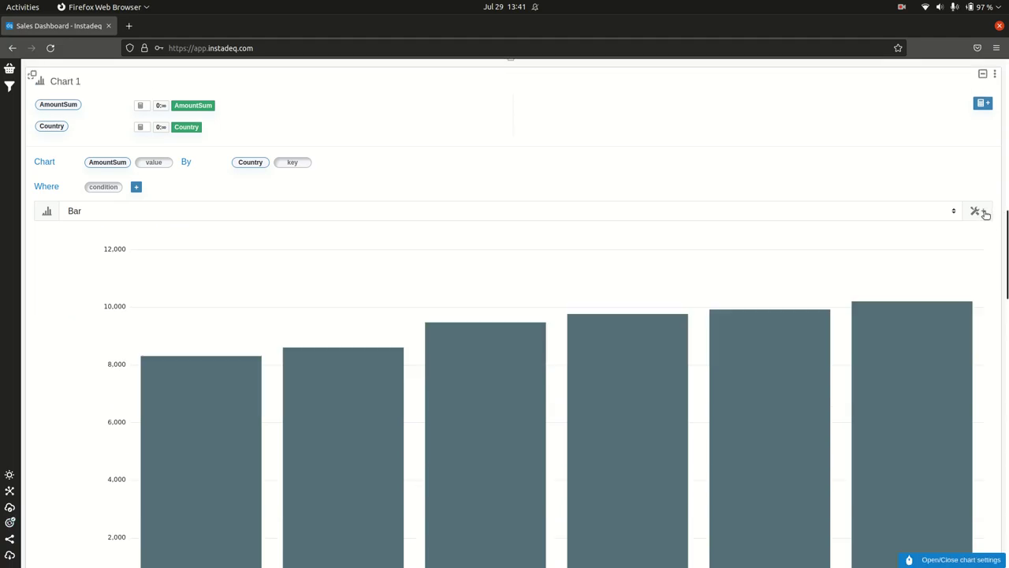
# Insert a third Group By card directly below the CSV File card.
pyautogui.scroll(5, 987, 203)
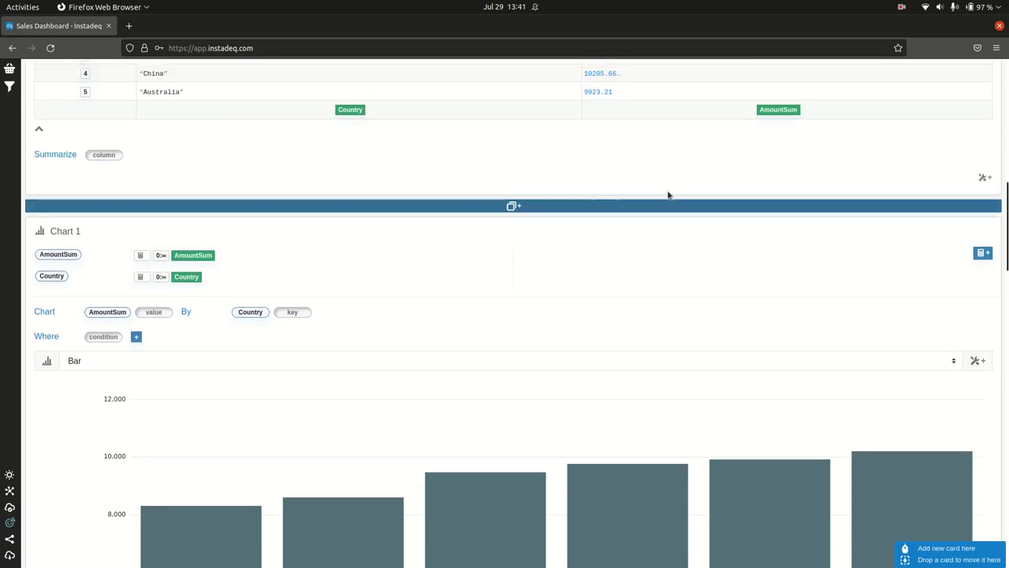
pyautogui.scroll(3, 667, 189)
pyautogui.scroll(7, 668, 187)
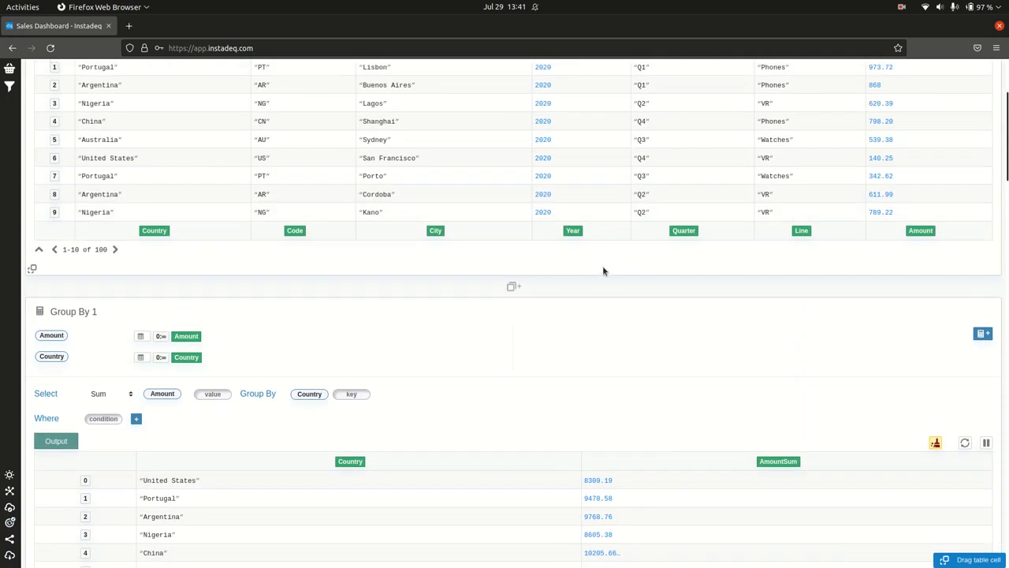
pyautogui.click(607, 287)
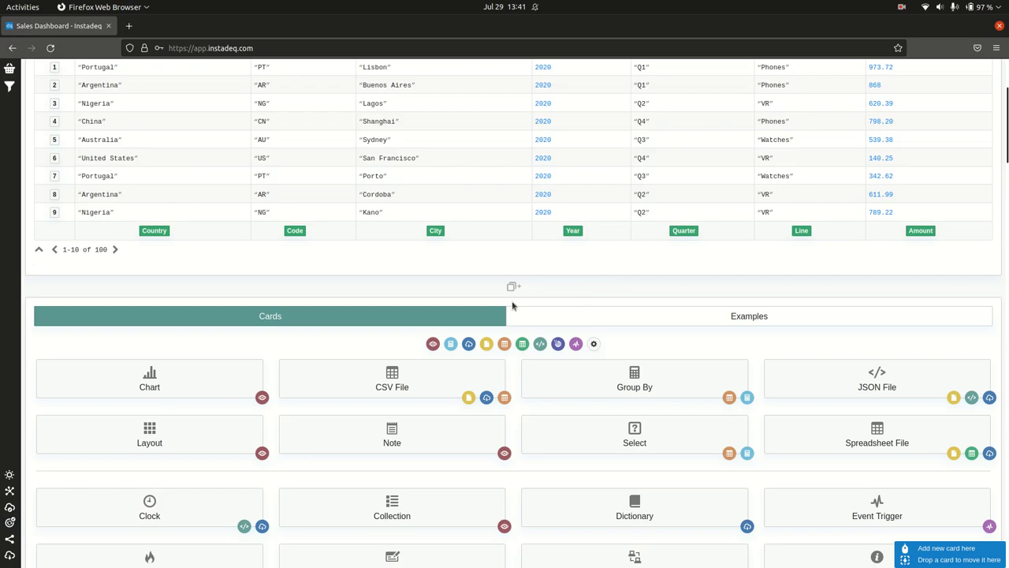
pyautogui.click(576, 388)
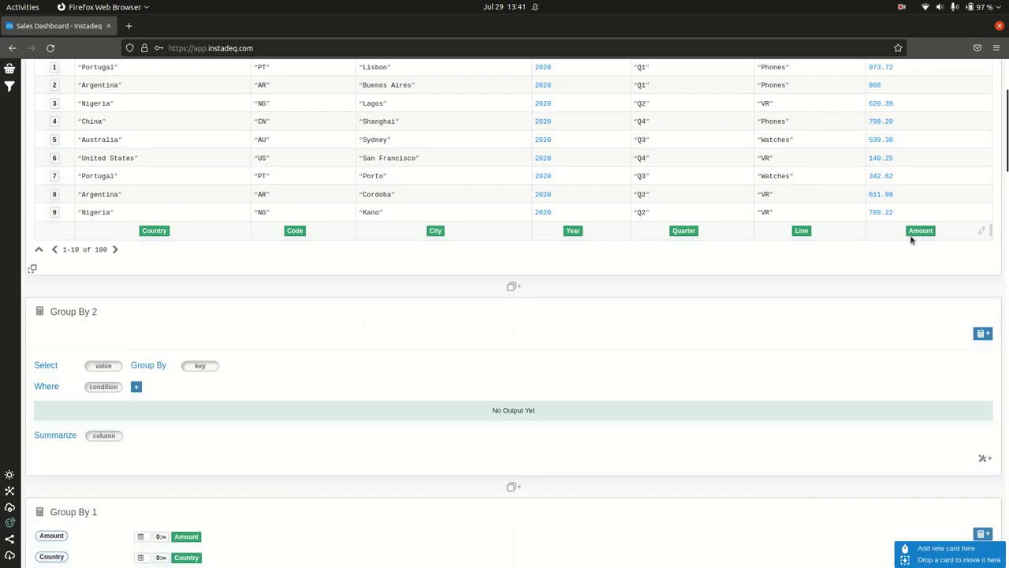
# Set the new Group By card to sum the CSV File's Amount grouped by Year and Quarter, and close the field selector.
pyautogui.click(103, 366)
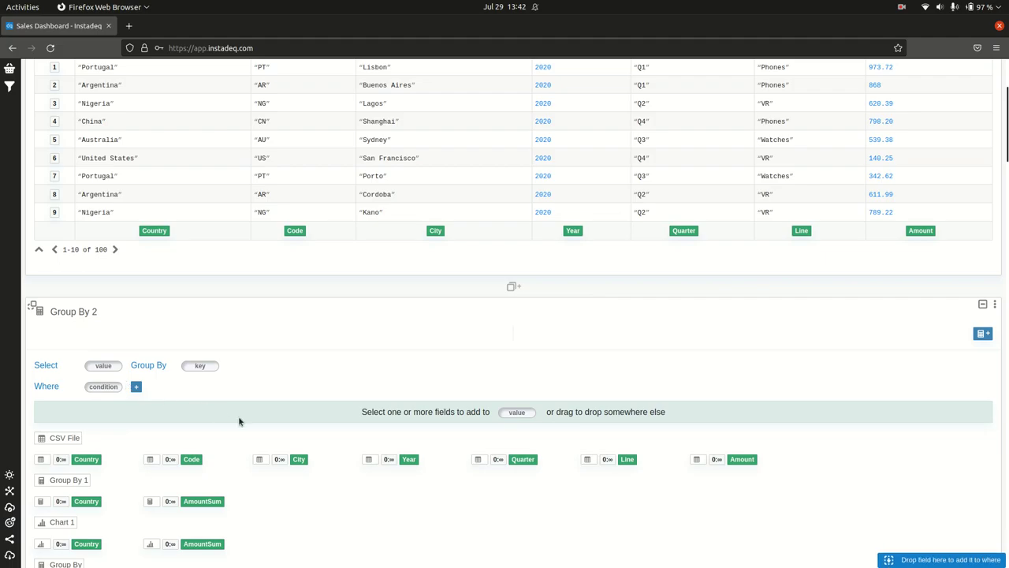
pyautogui.scroll(-3, 458, 430)
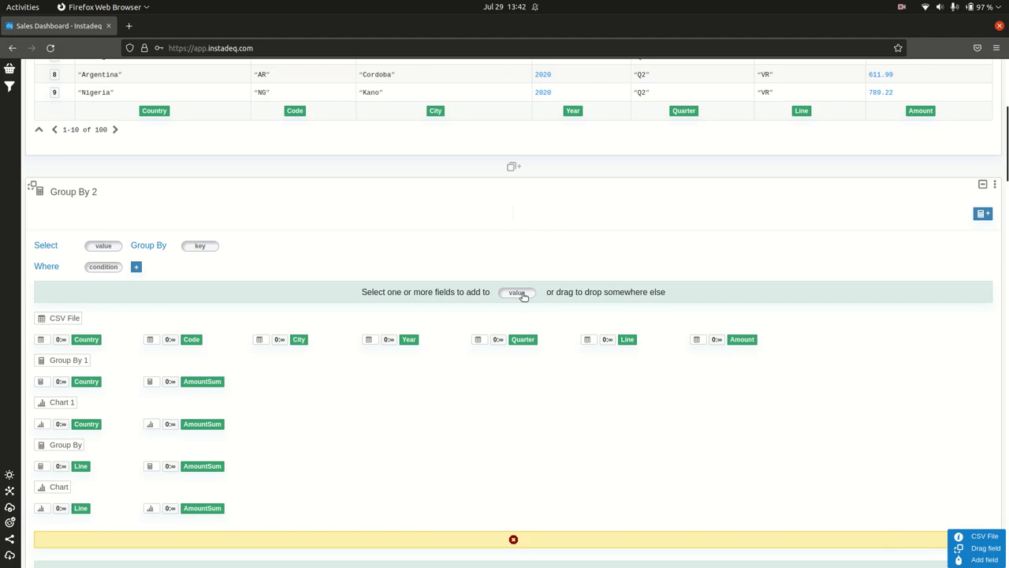
pyautogui.click(741, 340)
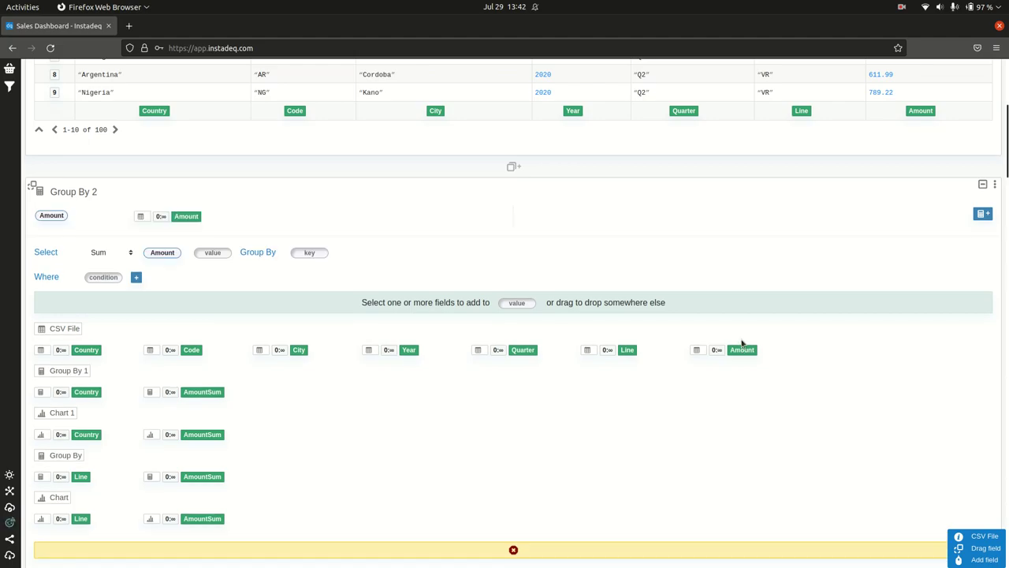
pyautogui.click(308, 253)
pyautogui.click(410, 351)
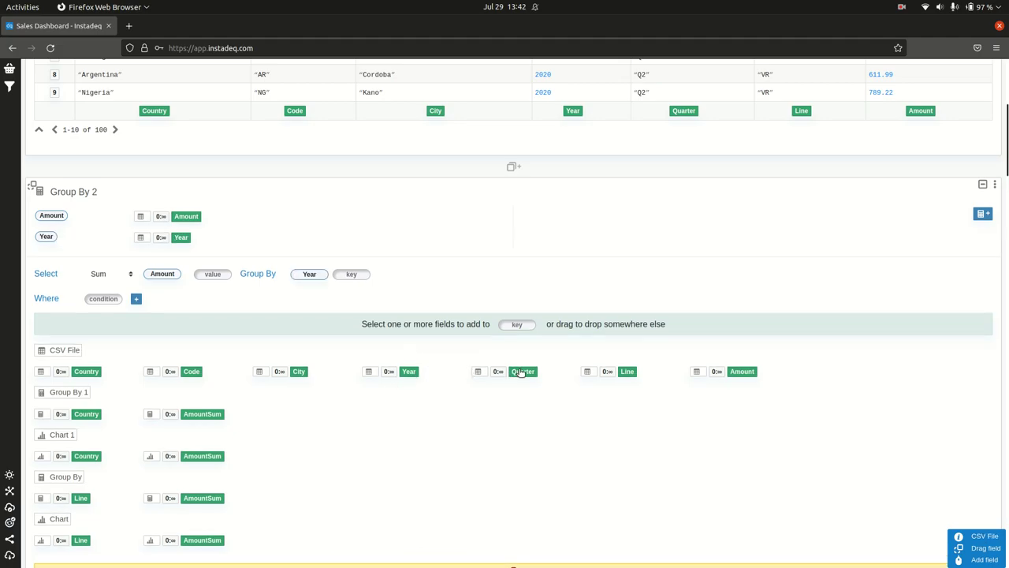
pyautogui.moveTo(521, 375); pyautogui.dragTo(355, 275)
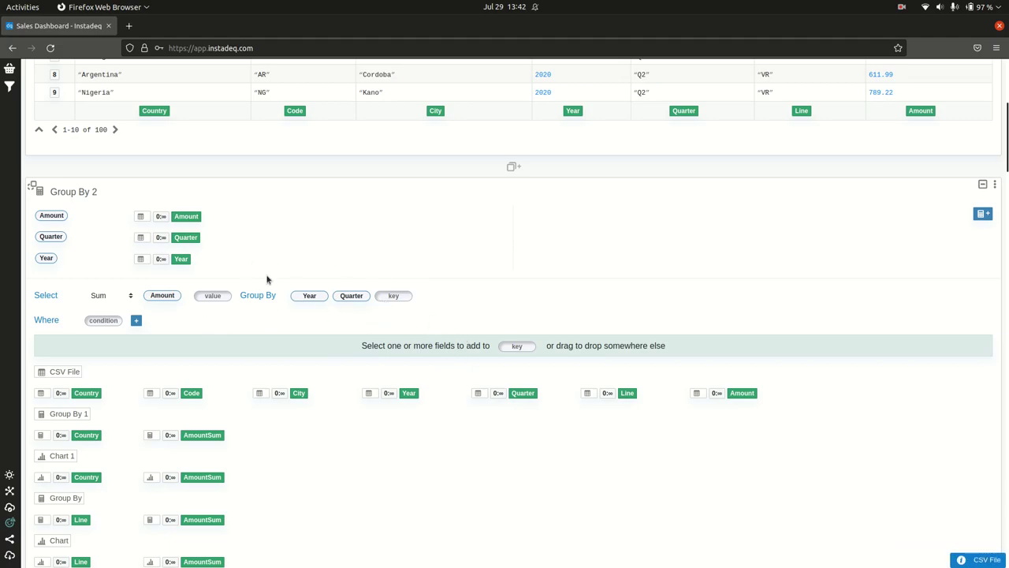
pyautogui.scroll(-2, 646, 280)
pyautogui.scroll(-2, 661, 277)
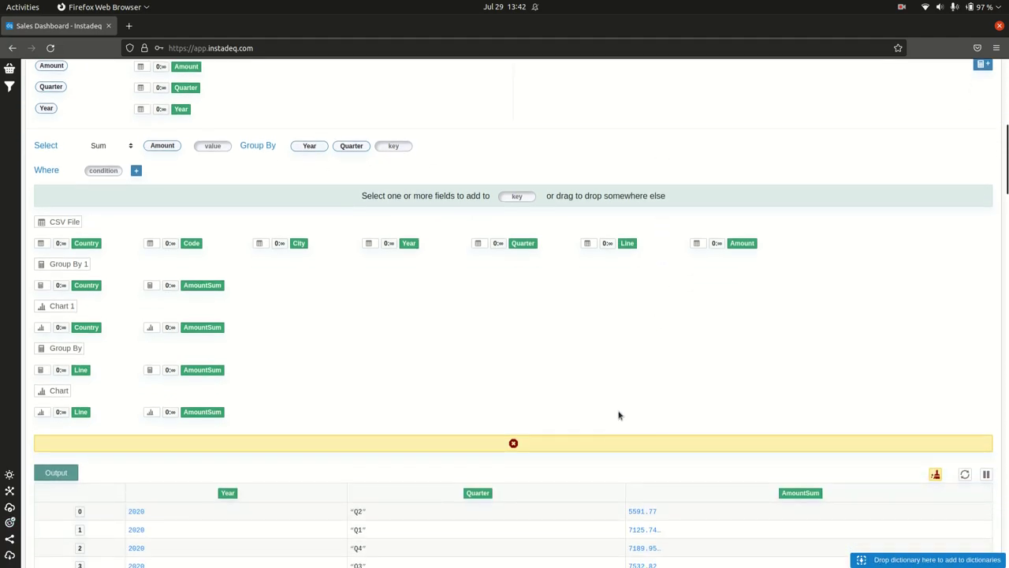
pyautogui.click(619, 440)
# Sort the new Group By card's output ascending by Year and by Quarter.
pyautogui.scroll(2, 486, 198)
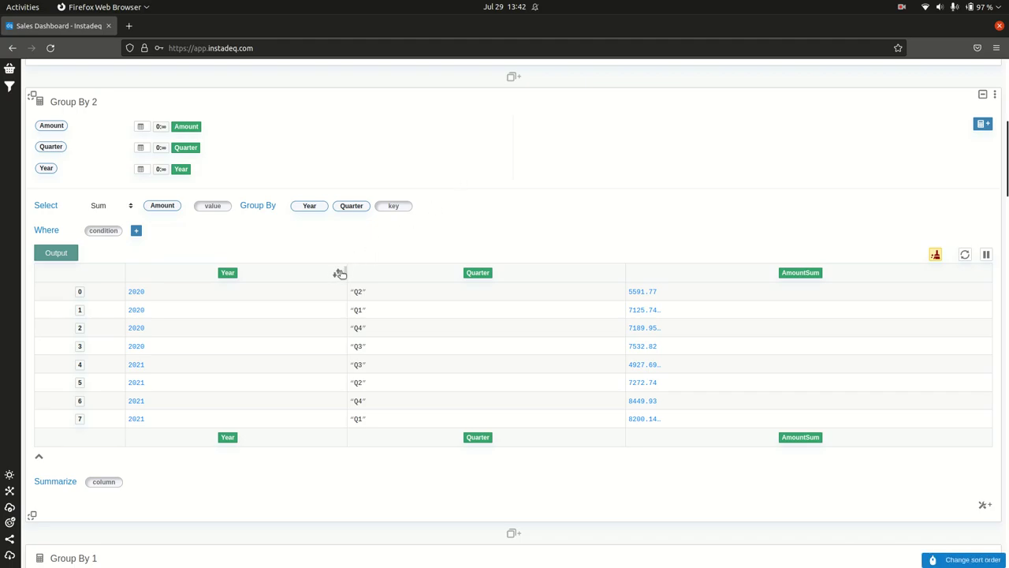
pyautogui.click(337, 275)
pyautogui.click(615, 274)
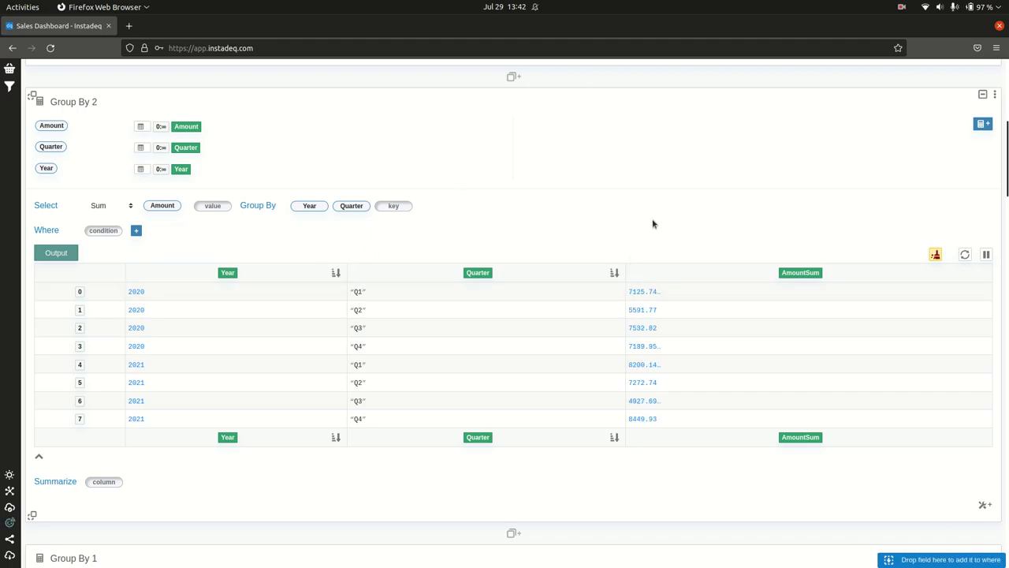
# Insert a Chart card directly below the Group By 2 card.
pyautogui.scroll(-3, 616, 341)
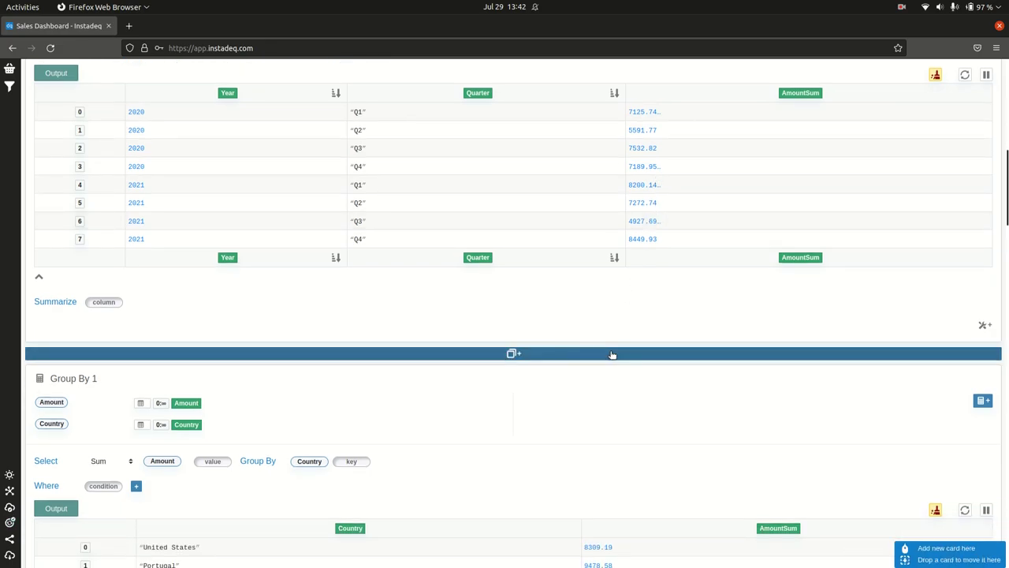
pyautogui.click(612, 354)
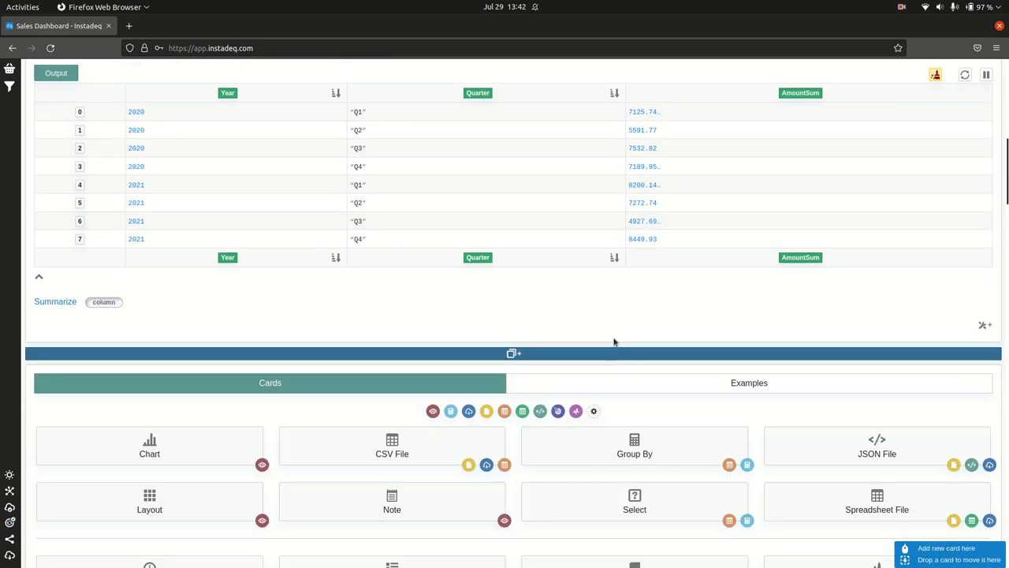
pyautogui.scroll(-3, 639, 263)
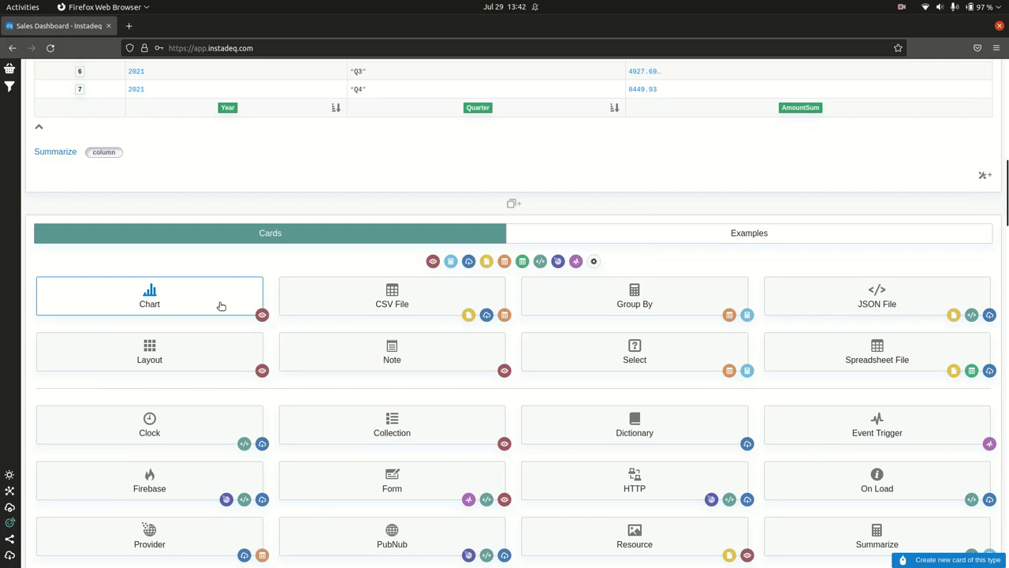
pyautogui.click(221, 305)
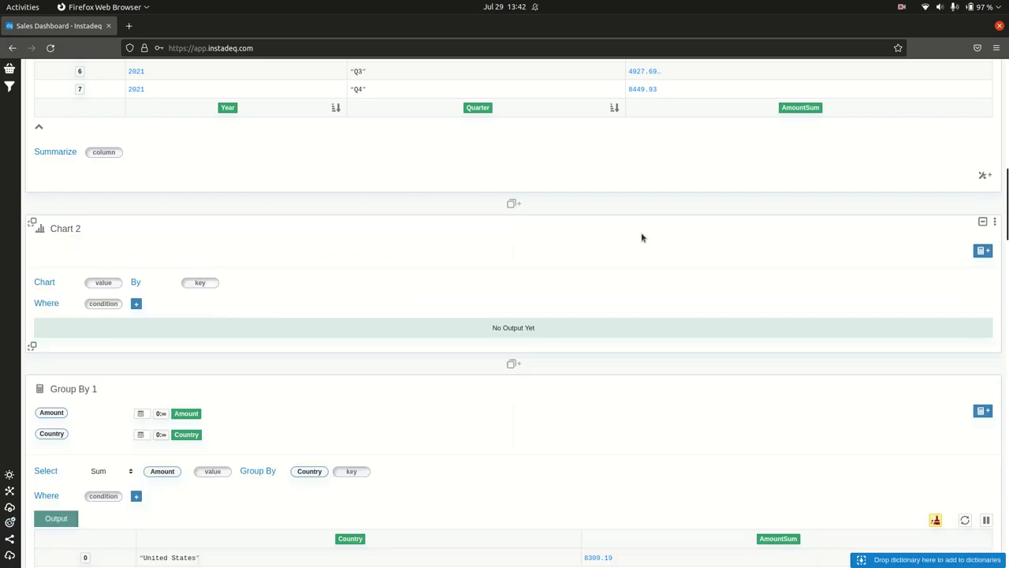
# Chart Group By 2's AmountSum by Year and Quarter in the new card, close the field selector, and look through the available chart types.
pyautogui.click(103, 282)
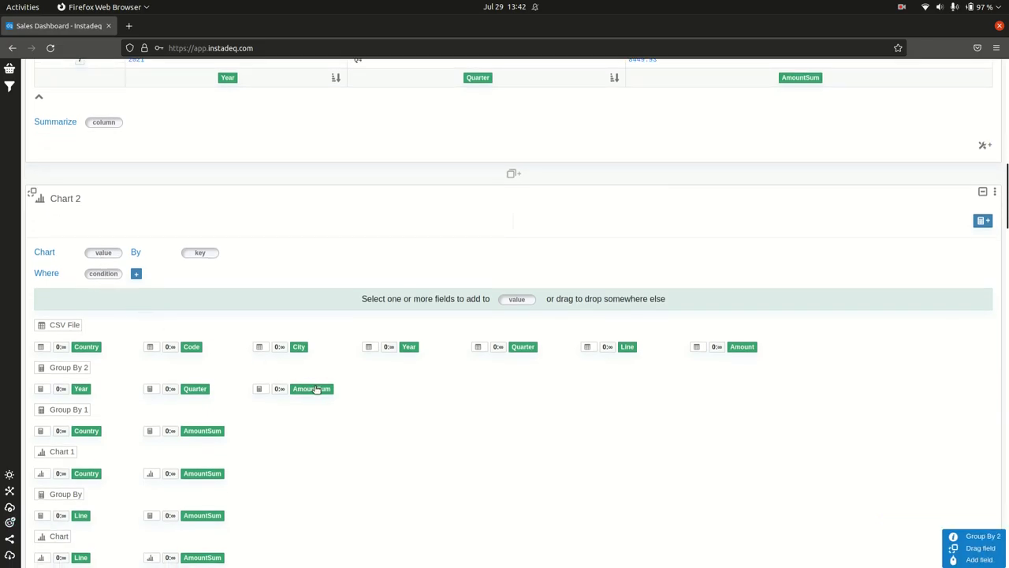
pyautogui.click(315, 389)
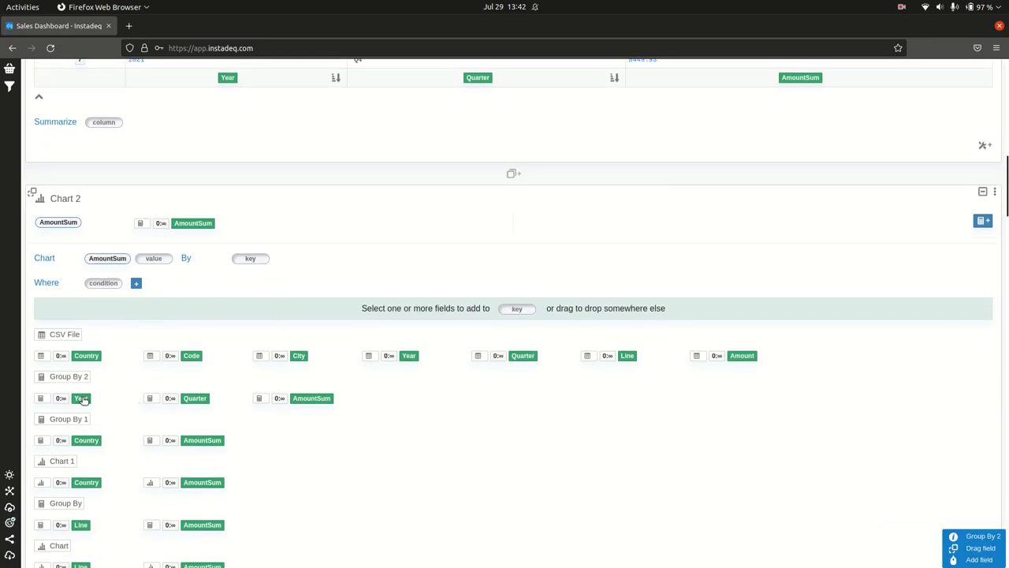
pyautogui.click(83, 398)
pyautogui.click(195, 418)
pyautogui.scroll(-3, 553, 358)
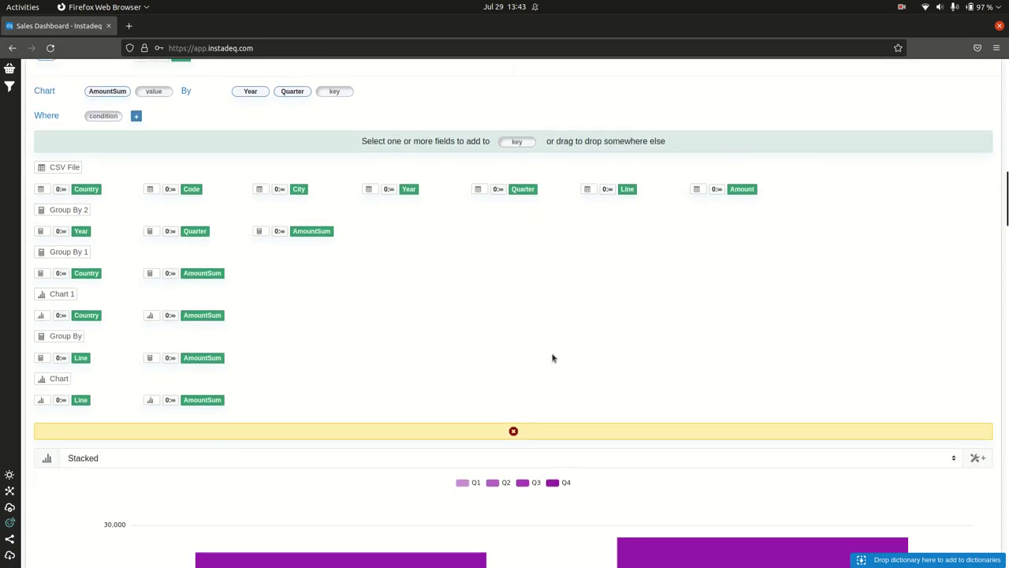
pyautogui.click(545, 433)
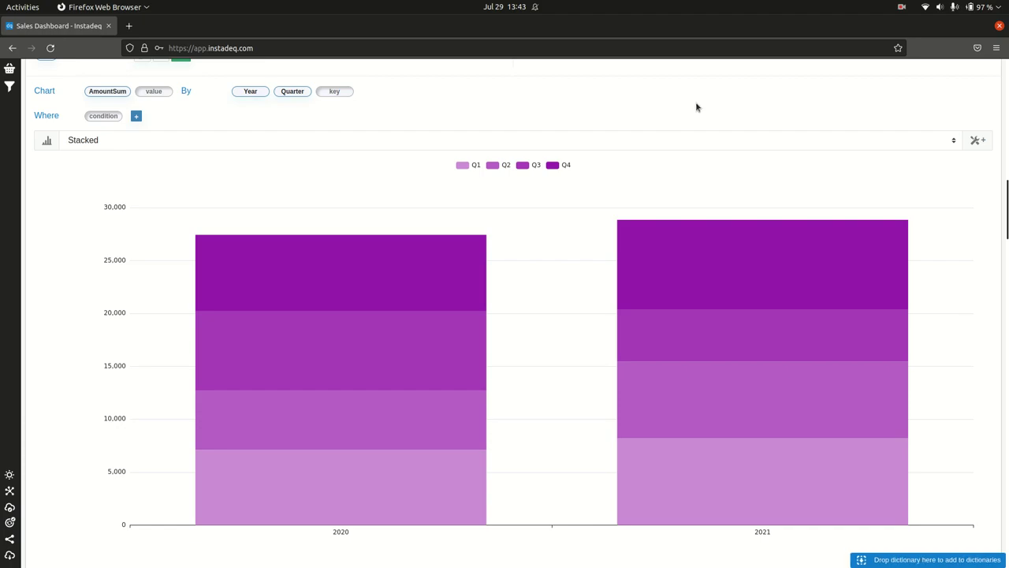
pyautogui.click(699, 141)
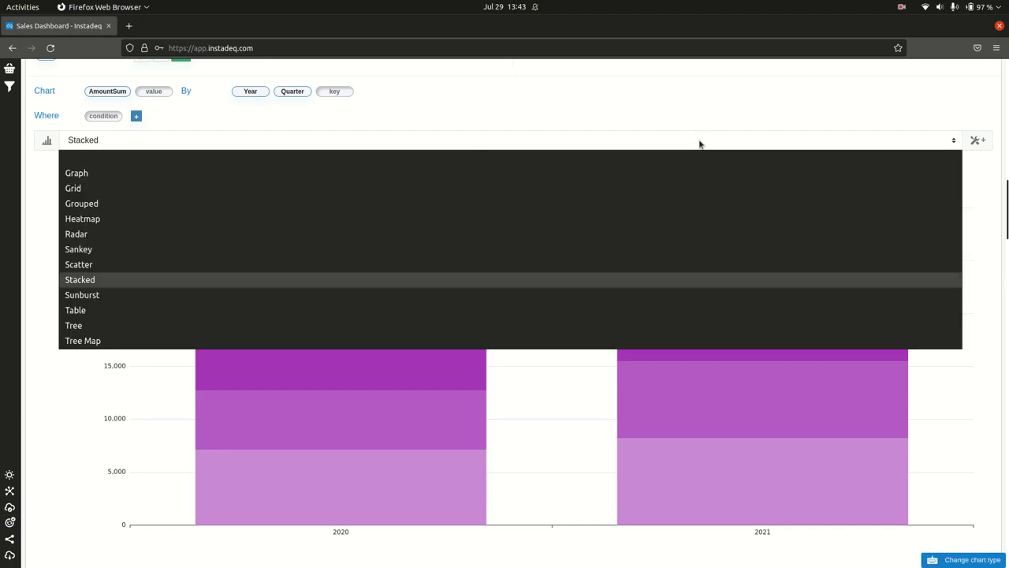
pyautogui.click(701, 89)
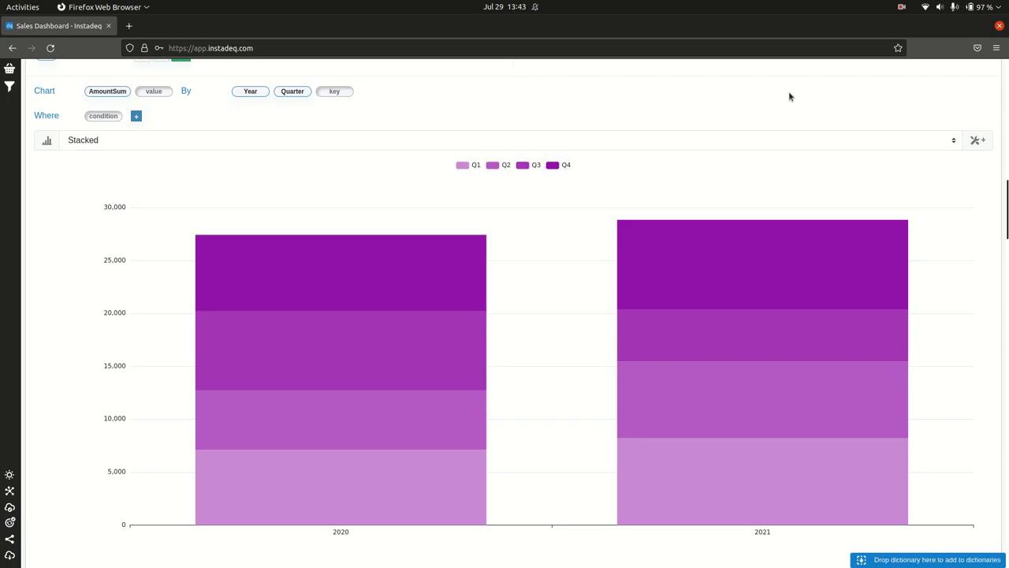
# Duplicate the Group By 2 card.
pyautogui.scroll(5, 788, 95)
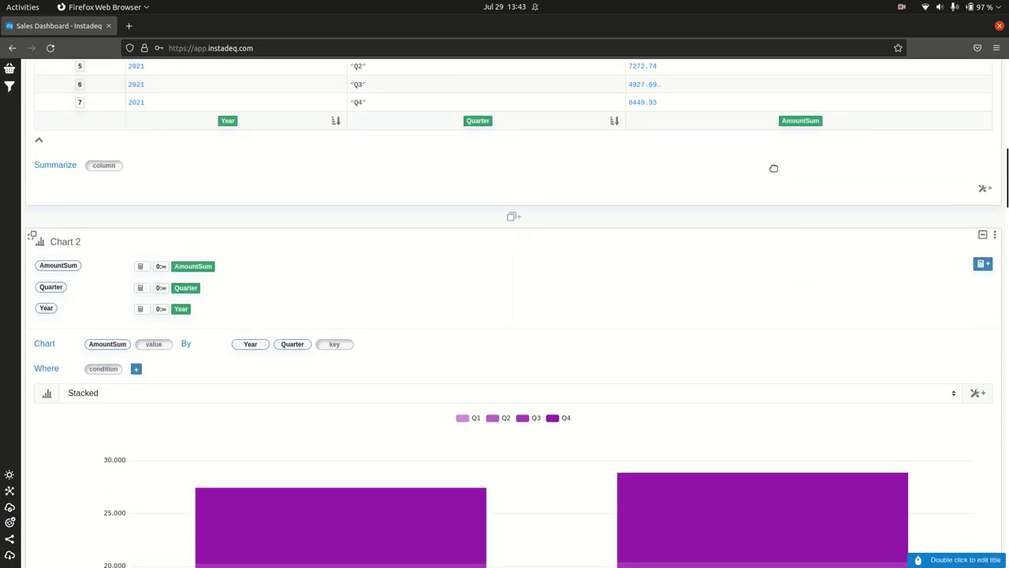
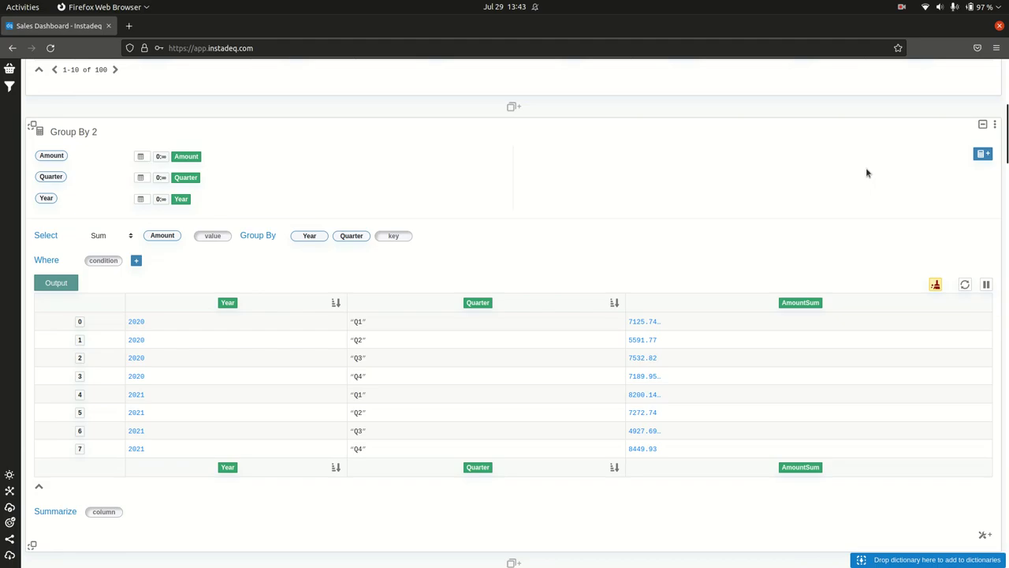
pyautogui.click(996, 127)
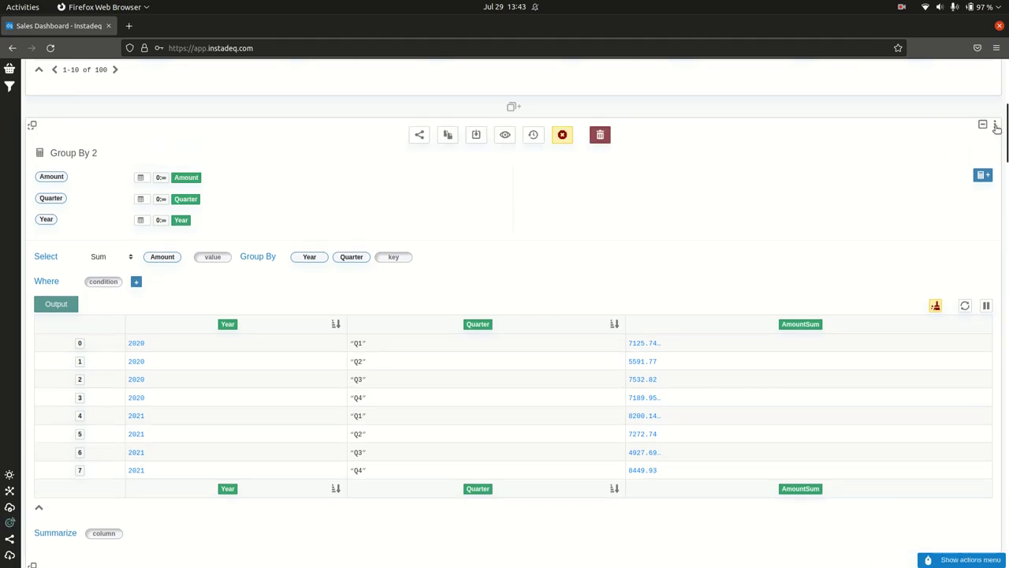
pyautogui.click(449, 135)
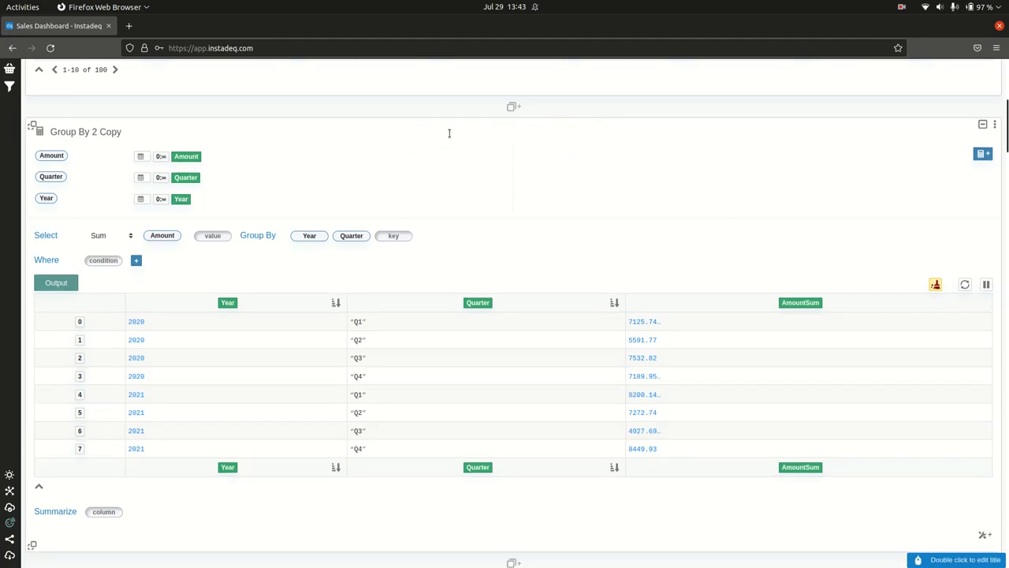
# Replace the Quarter key with the CSV File's Line in the copied Group By card, and close the field selector.
pyautogui.click(59, 179)
pyautogui.click(351, 181)
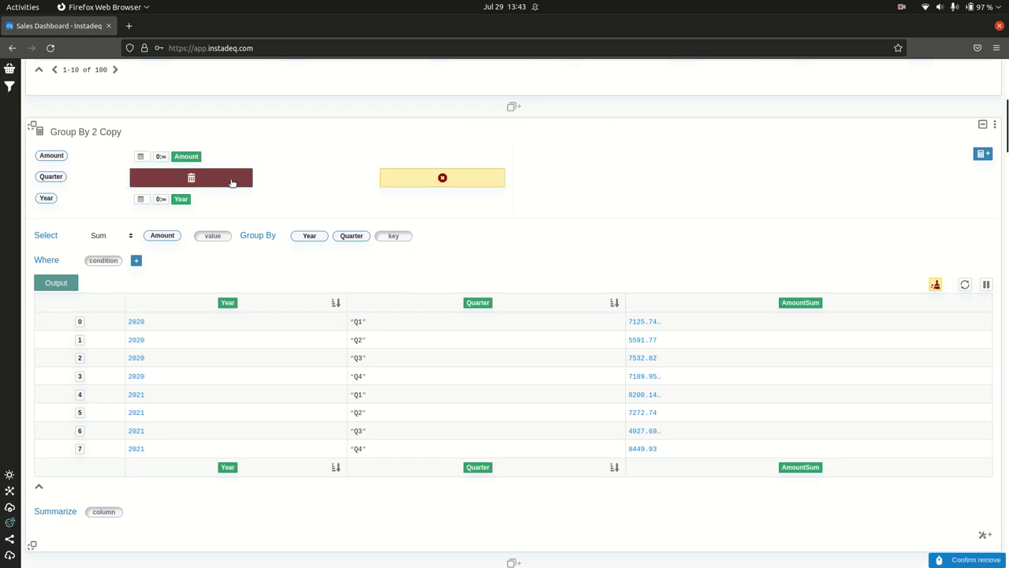
pyautogui.click(232, 180)
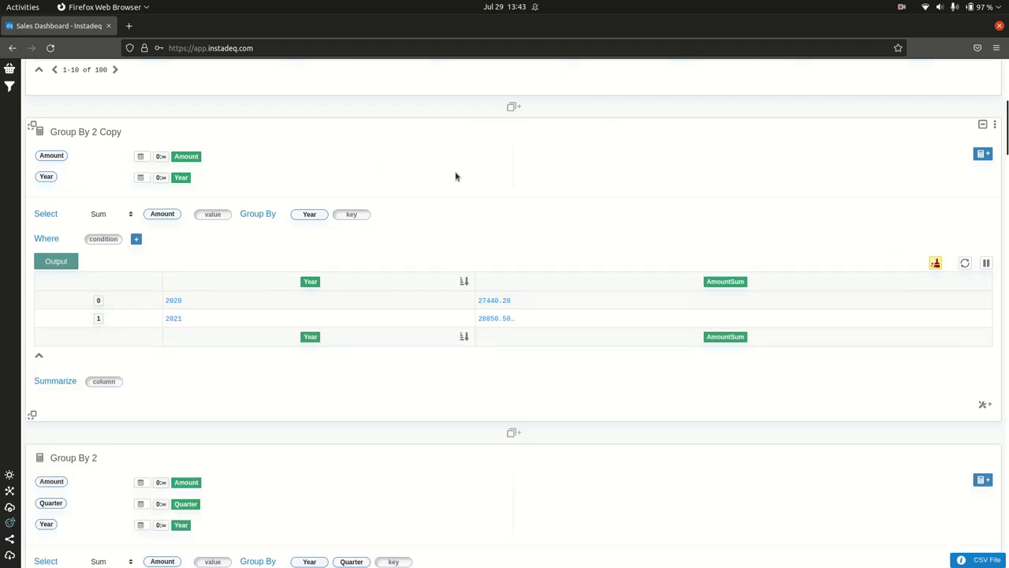
pyautogui.click(353, 215)
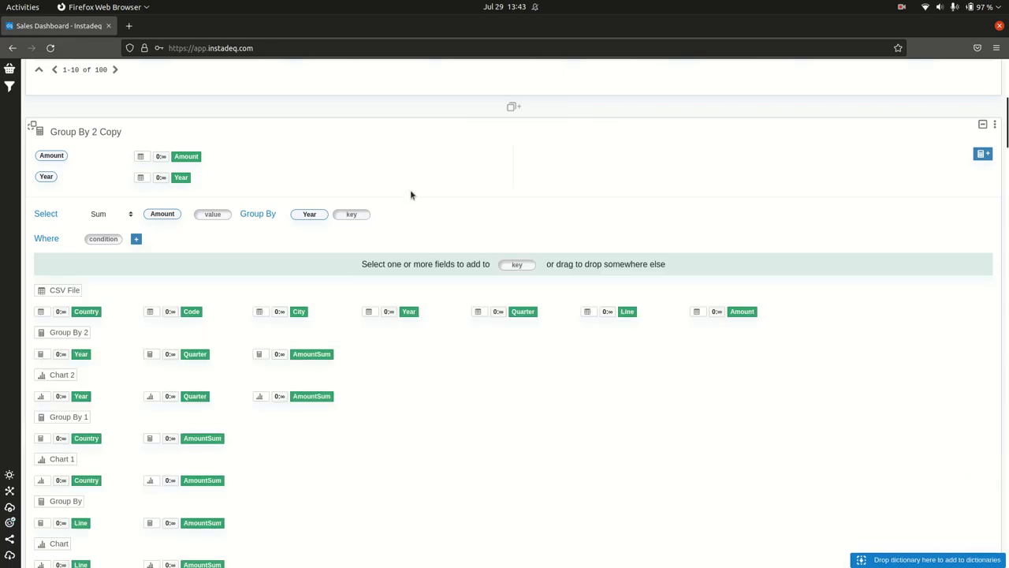
pyautogui.scroll(-1, 410, 195)
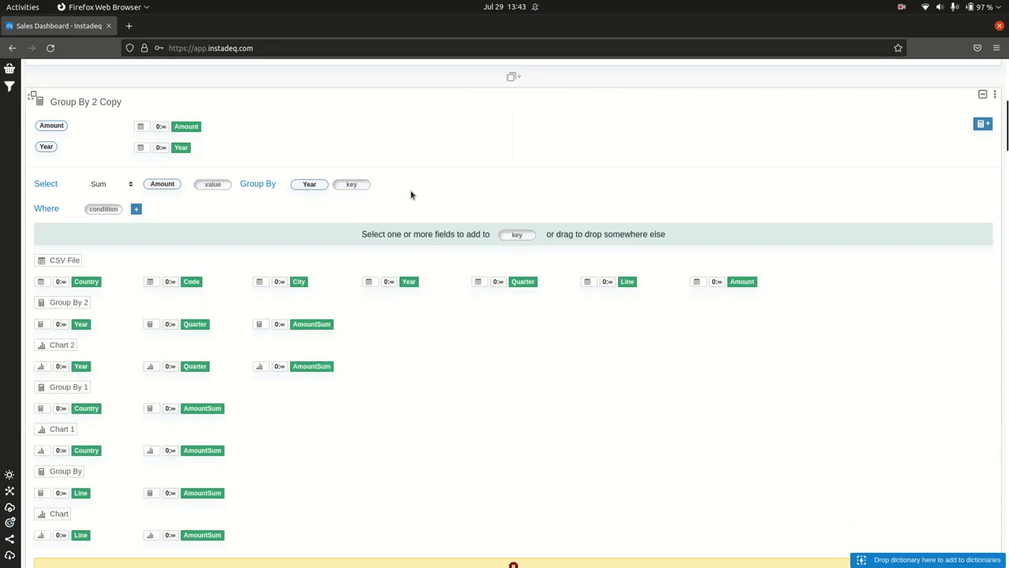
pyautogui.click(627, 282)
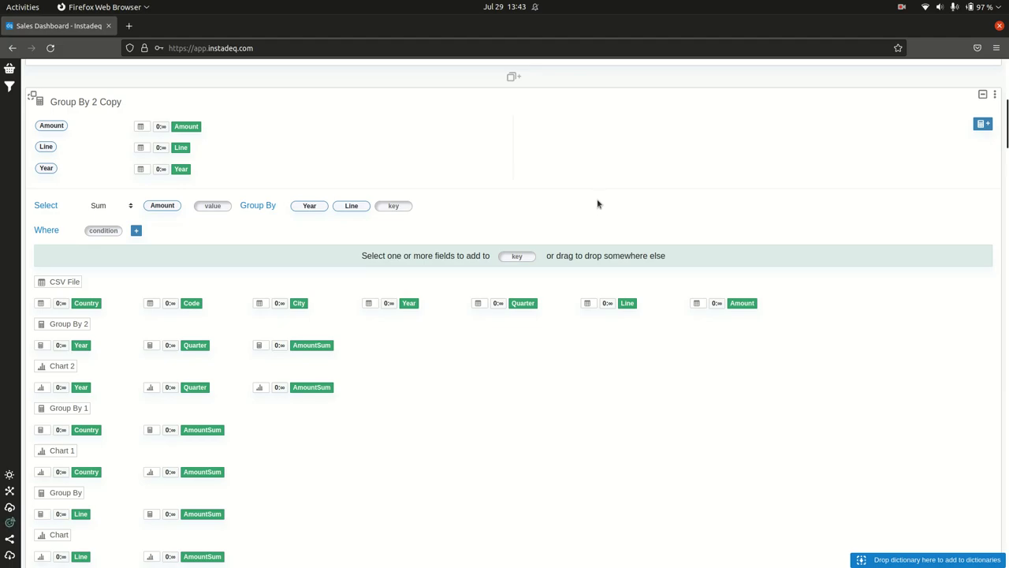
pyautogui.scroll(-3, 846, 204)
pyautogui.click(716, 441)
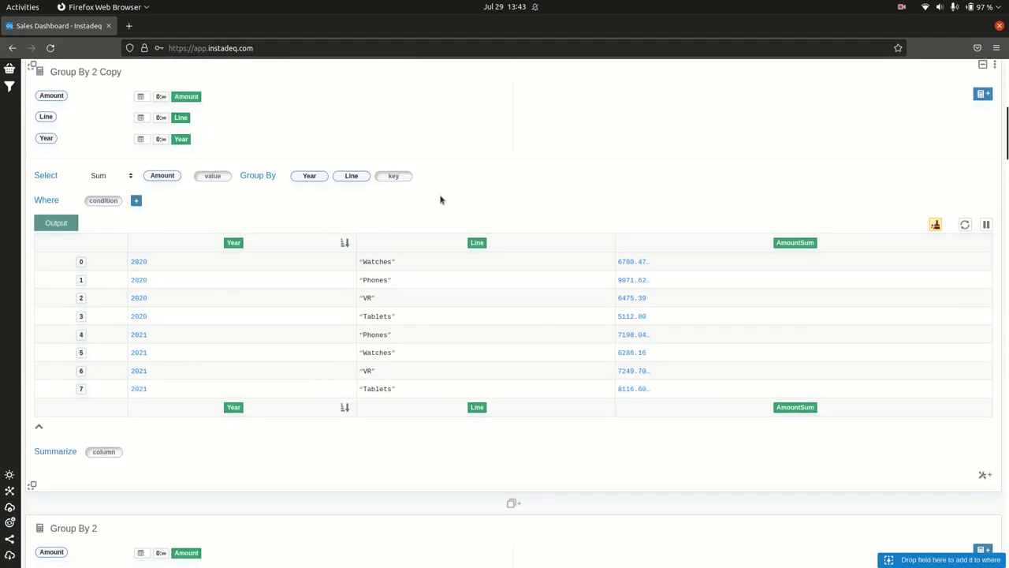
# Insert a Chart card below the copied Group By card and chart that card's AmountSum by Year and Line.
pyautogui.click(636, 502)
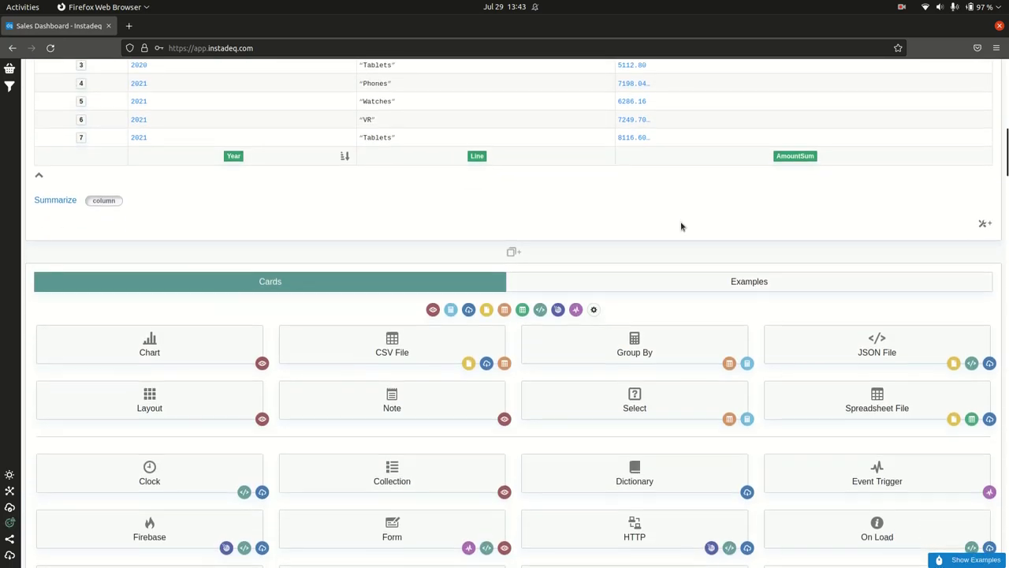
pyautogui.click(209, 353)
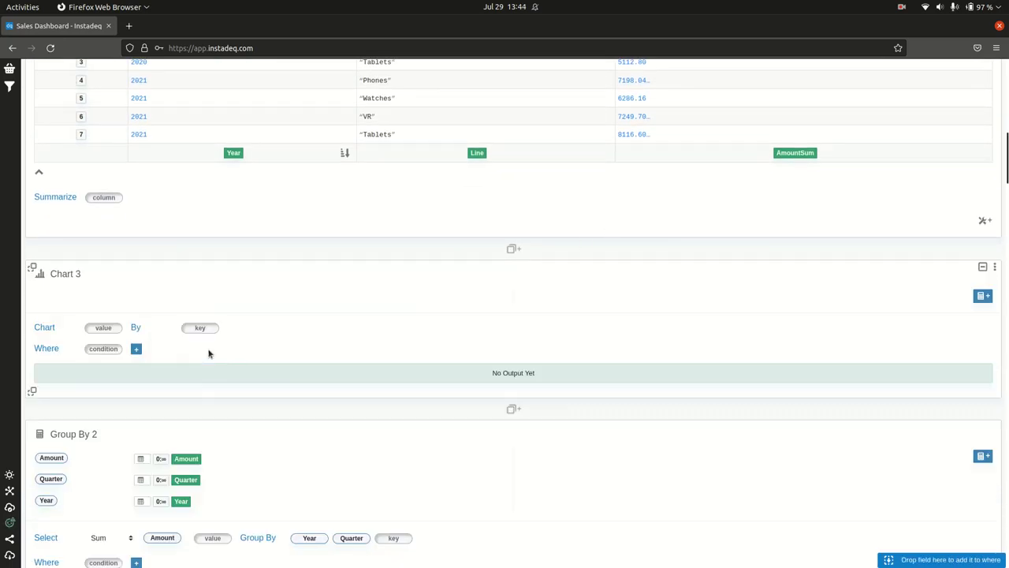
pyautogui.click(109, 329)
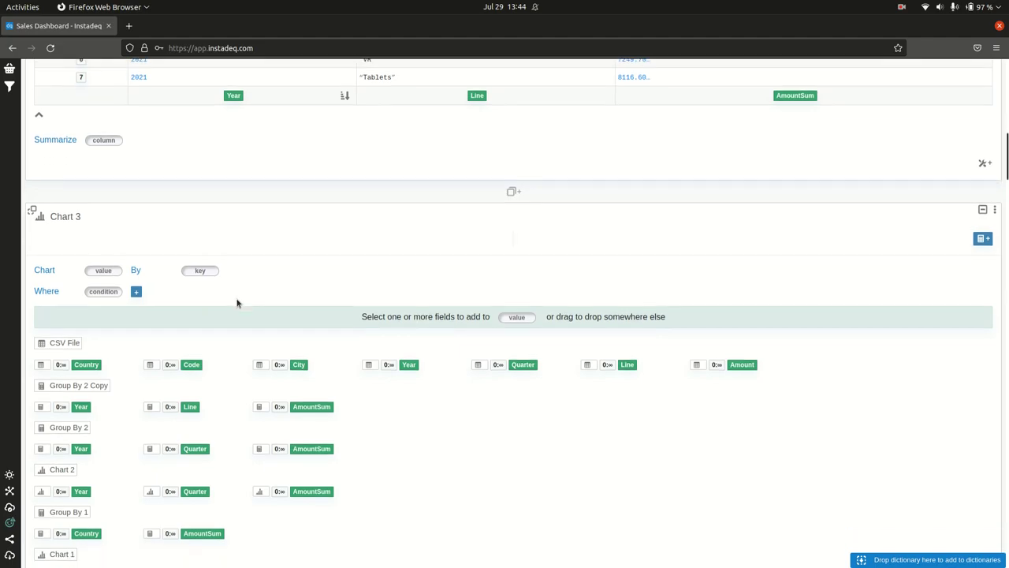
pyautogui.click(311, 404)
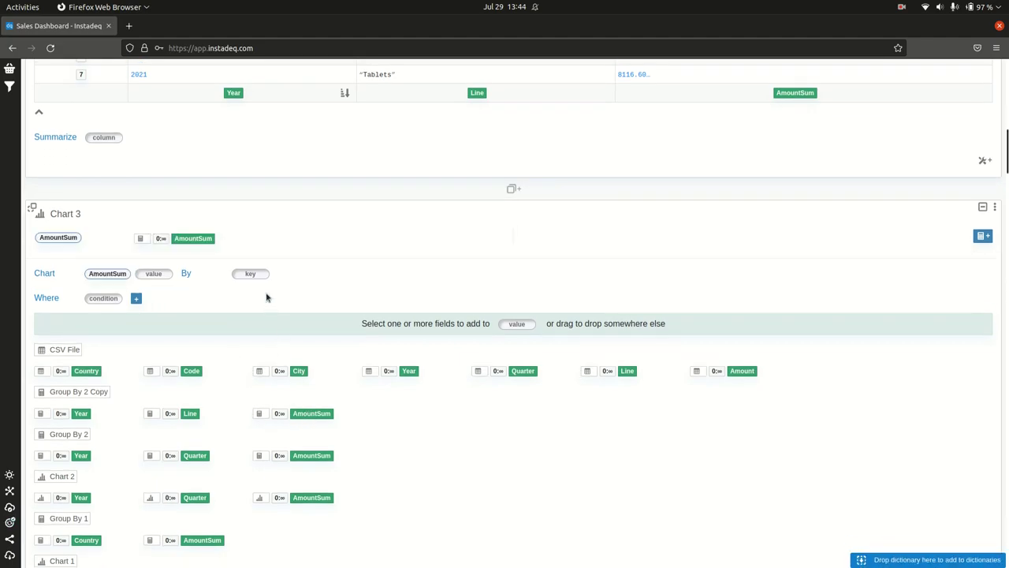
pyautogui.click(85, 413)
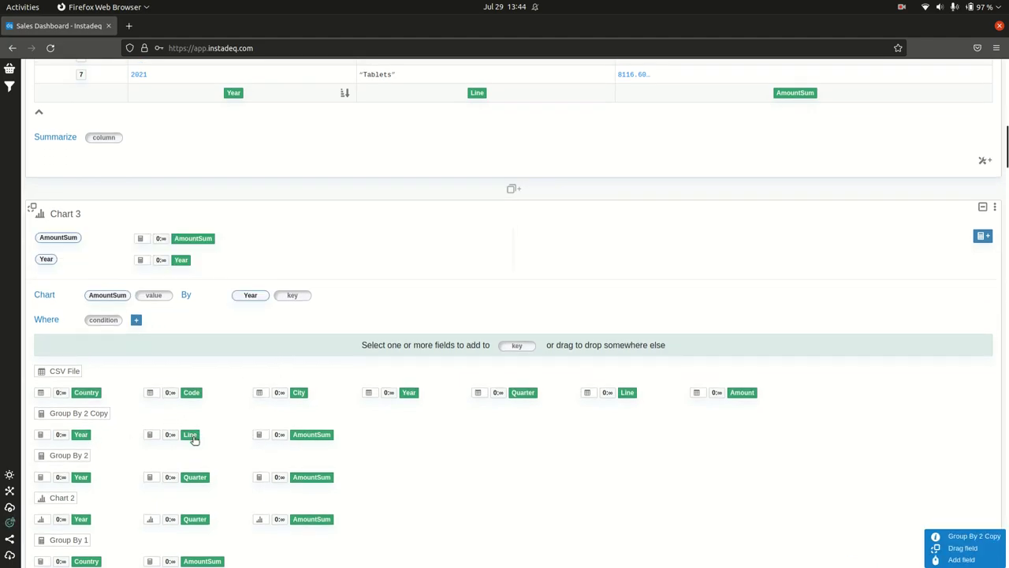
pyautogui.click(190, 436)
pyautogui.scroll(-2, 505, 323)
pyautogui.scroll(-3, 506, 327)
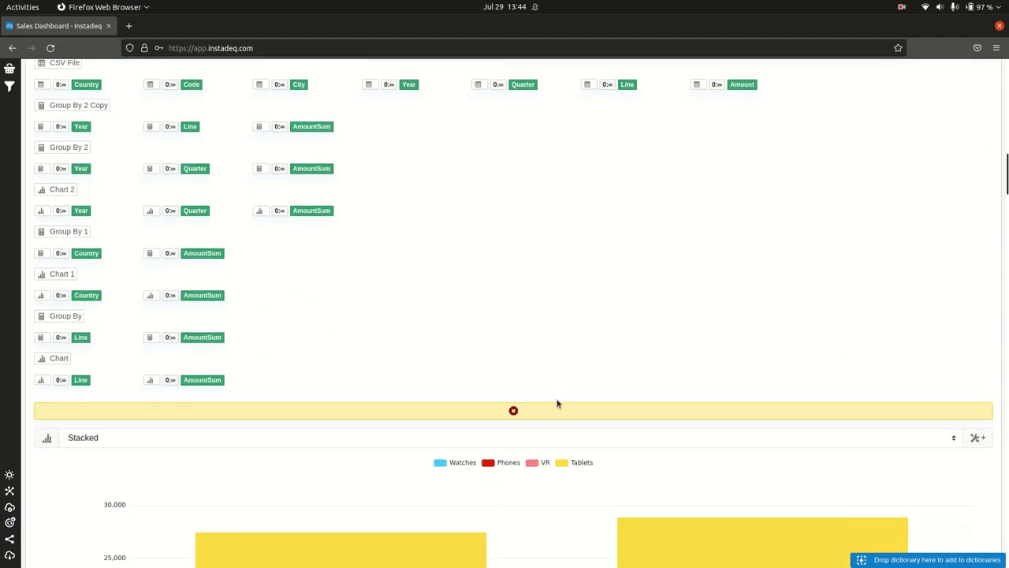
pyautogui.scroll(-5, 572, 415)
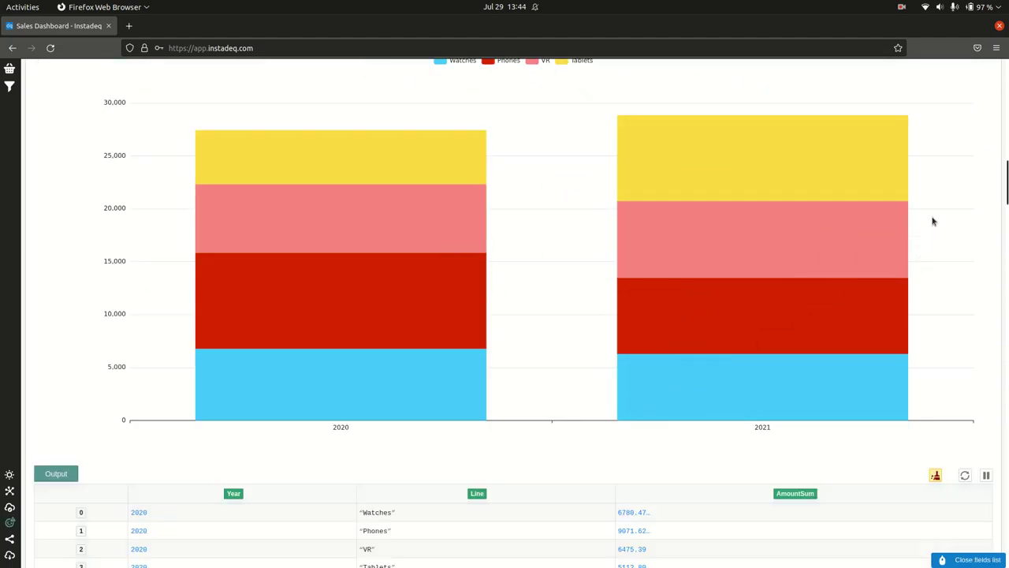
# Change the Year and Line chart's type to Grouped.
pyautogui.scroll(3, 1000, 208)
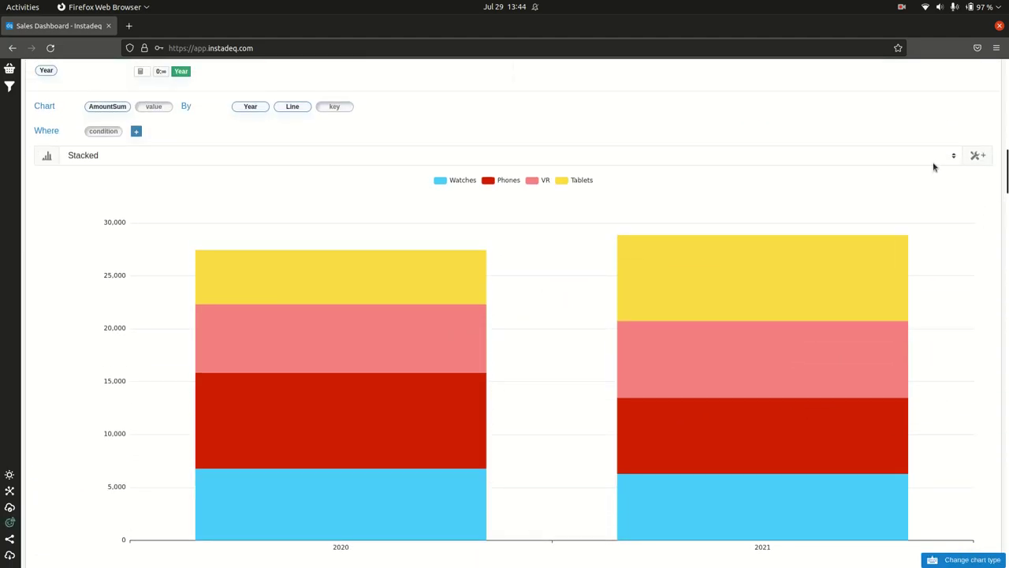
pyautogui.click(931, 159)
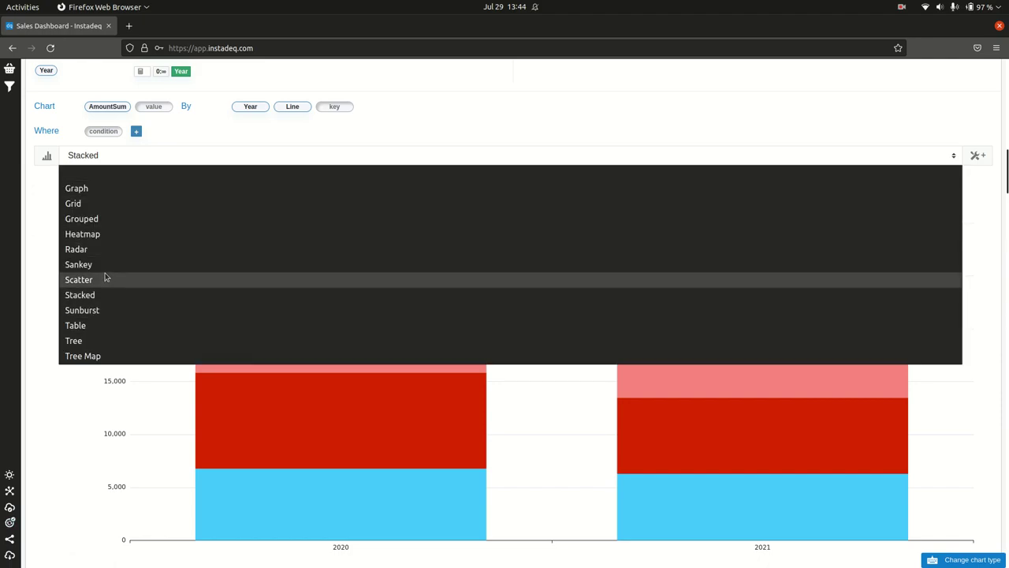
pyautogui.click(103, 220)
pyautogui.scroll(-1, 1006, 242)
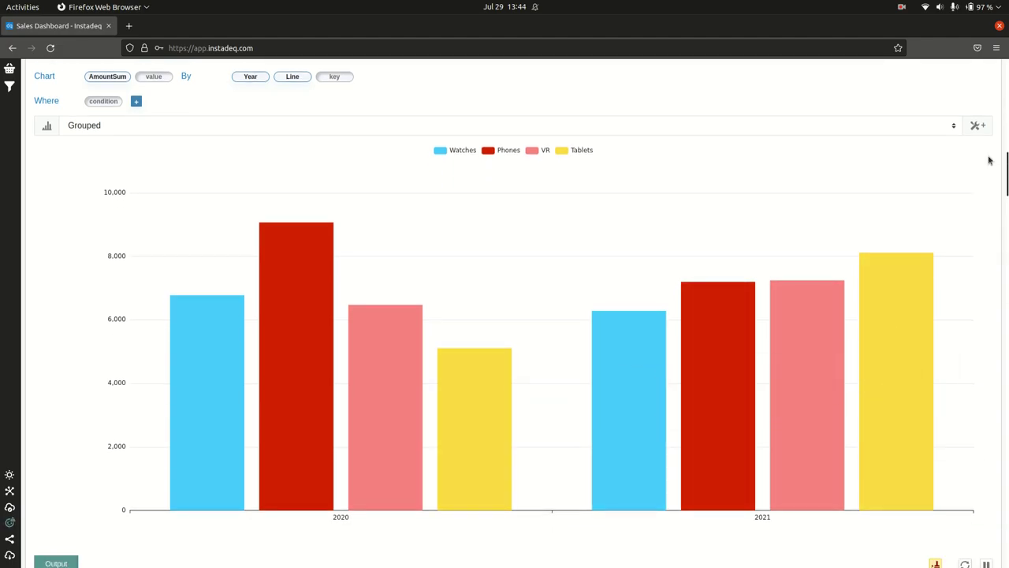
# Review the charts across the deck, opening the Line pie chart's settings to examine its General options.
pyautogui.moveTo(1006, 169); pyautogui.dragTo(1007, 526)
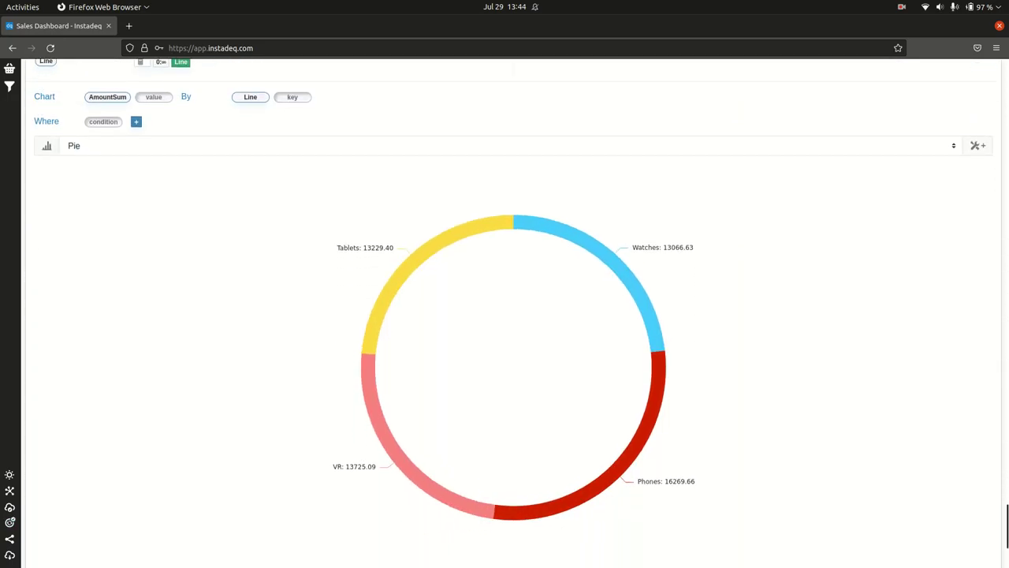
pyautogui.click(977, 146)
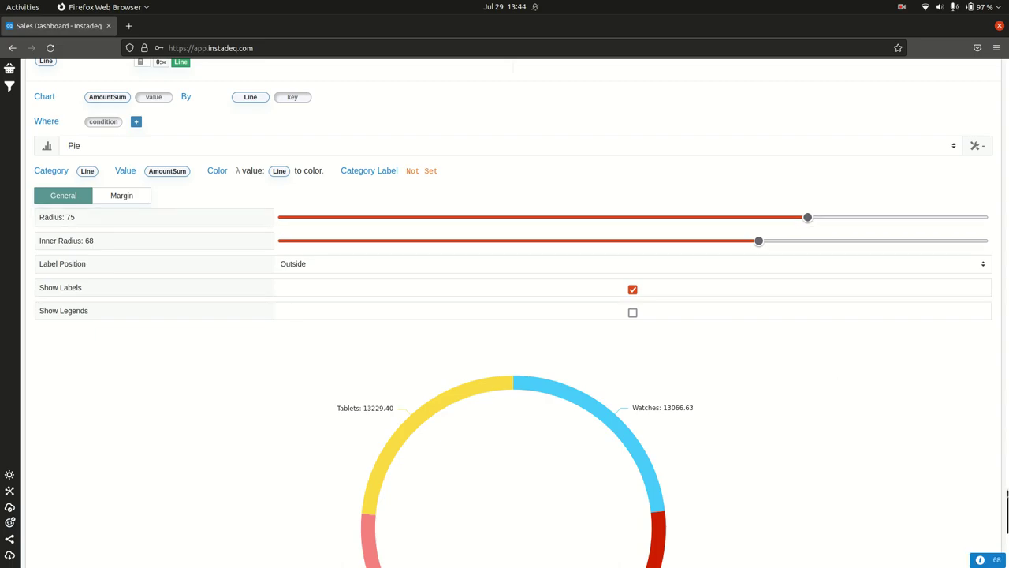
pyautogui.scroll(20, 513, 316)
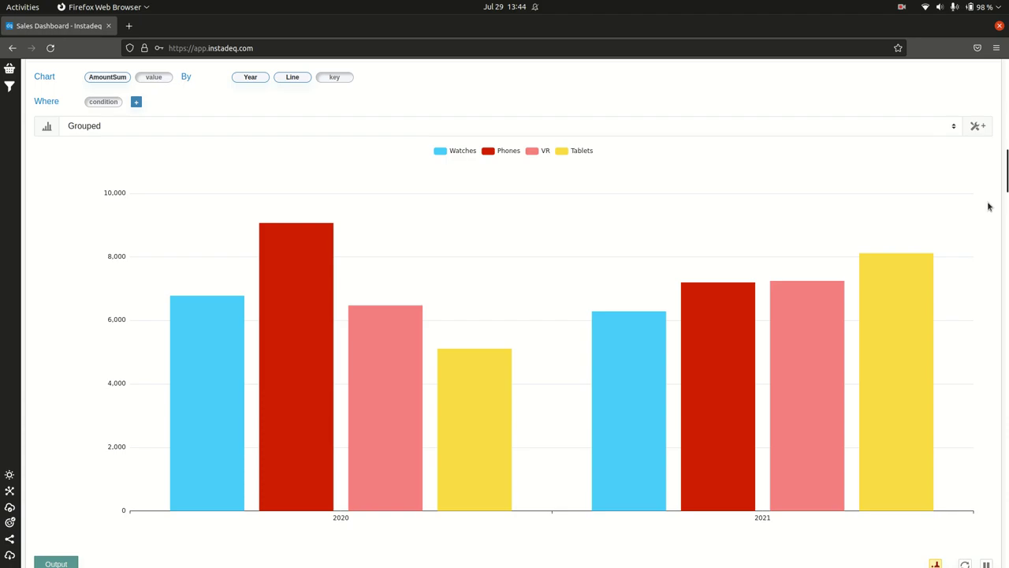
pyautogui.scroll(2, 989, 206)
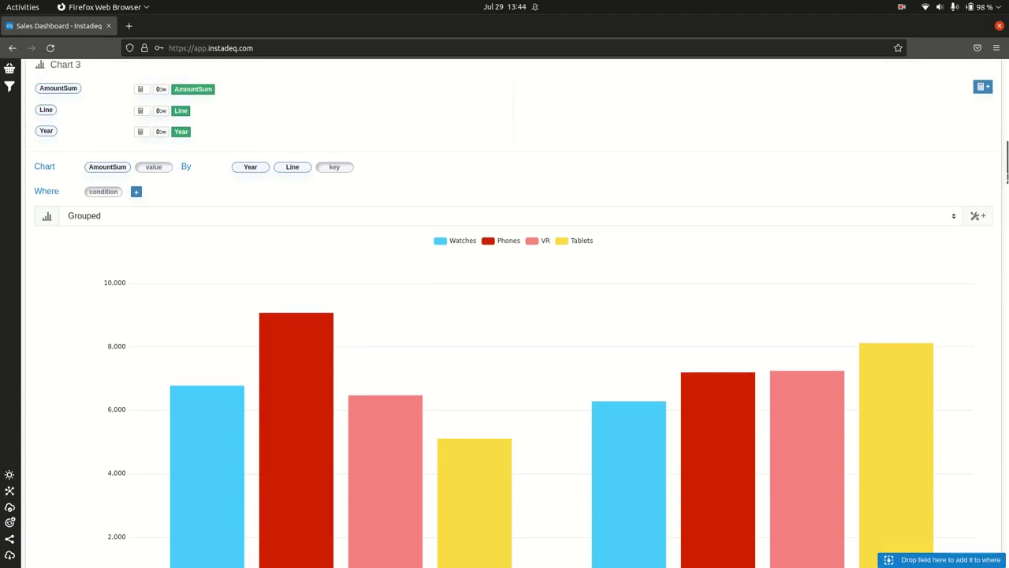
pyautogui.scroll(4, 512, 315)
pyautogui.scroll(-10, 513, 315)
pyautogui.scroll(-10, 512, 315)
pyautogui.scroll(-5, 995, 267)
pyautogui.scroll(4, 995, 267)
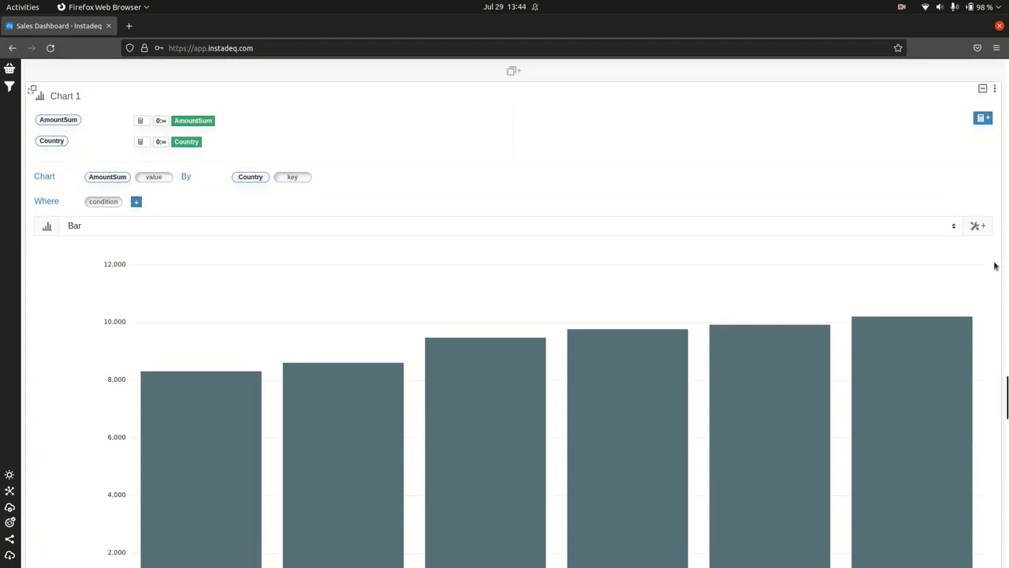
# Duplicate the bar chart card of AmountSum by Country and change the copy's type to Area Map.
pyautogui.moveTo(995, 266); pyautogui.dragTo(986, 173)
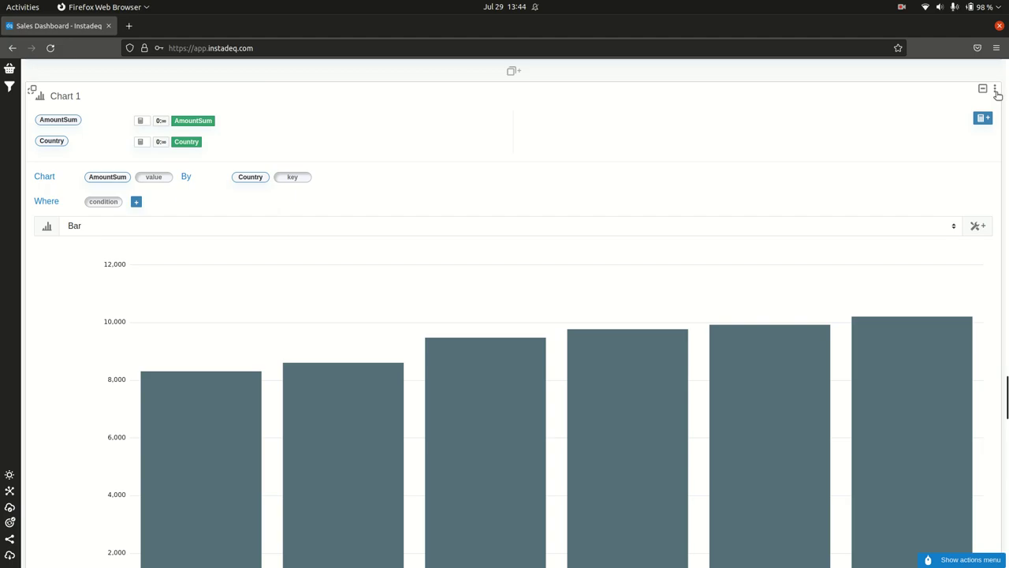
pyautogui.click(996, 91)
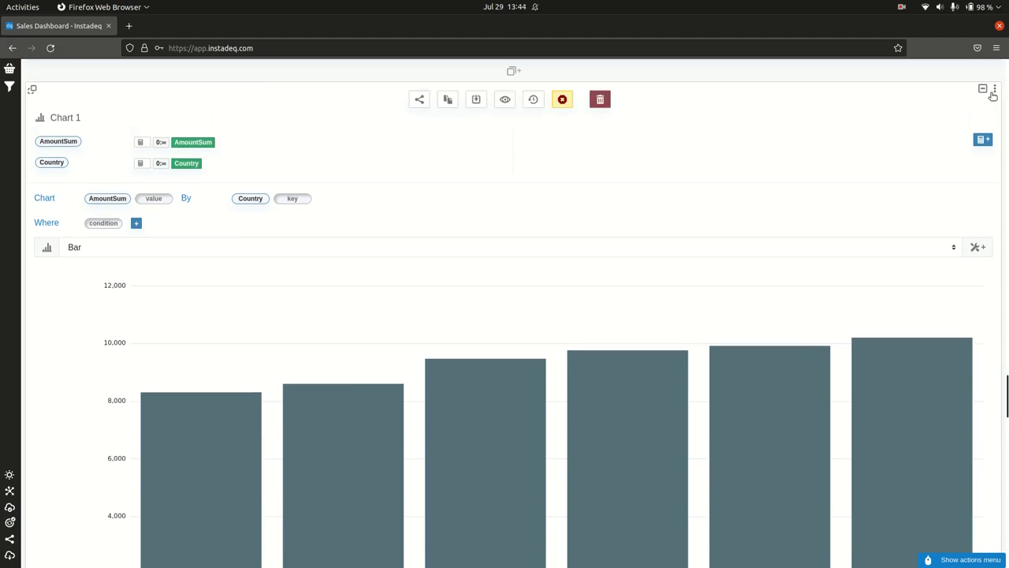
pyautogui.click(451, 103)
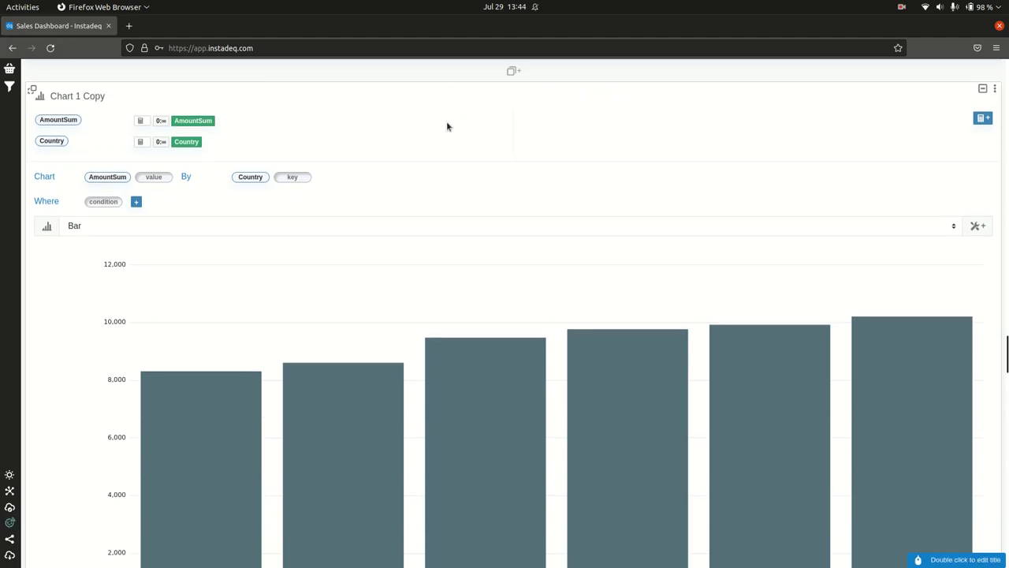
pyautogui.click(453, 226)
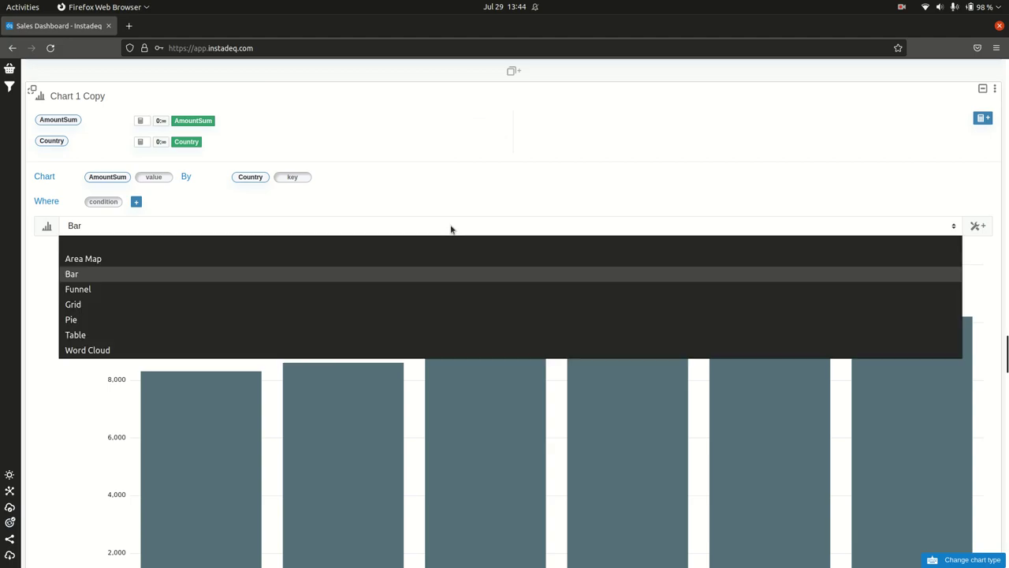
pyautogui.click(334, 260)
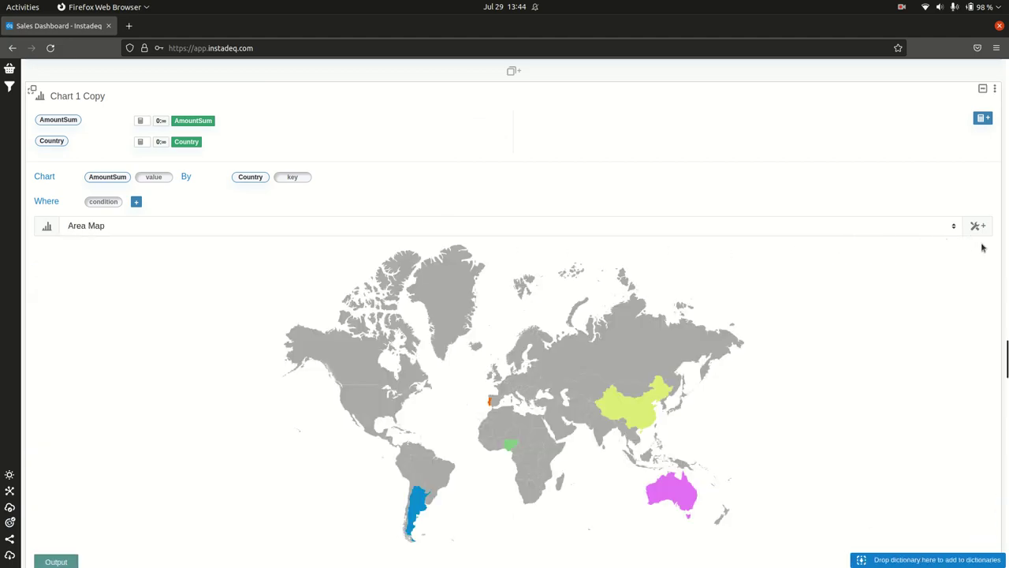
pyautogui.scroll(-1, 989, 258)
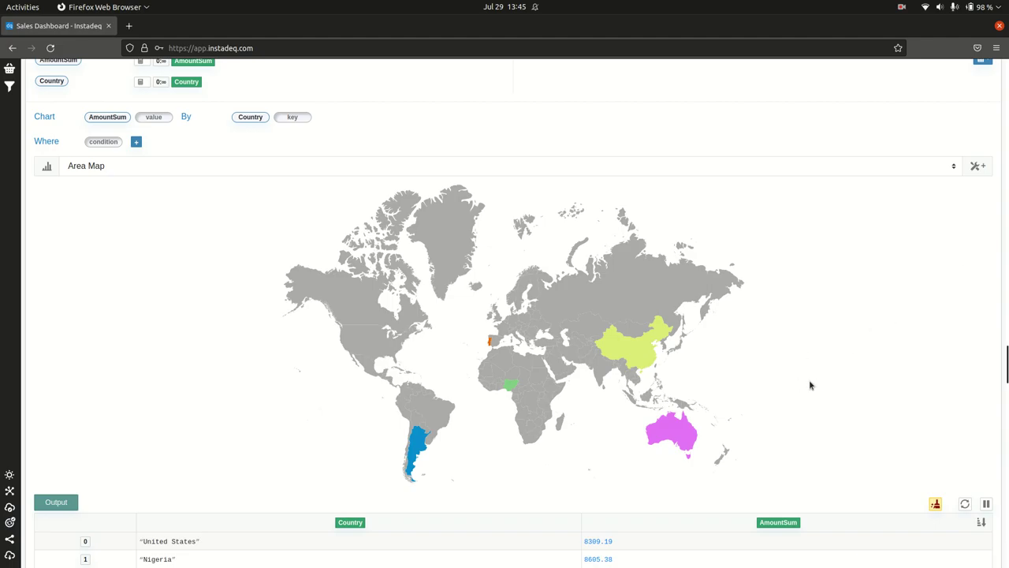
# Show the area map's configuration options, including its color formula.
pyautogui.moveTo(492, 346)
pyautogui.click(977, 166)
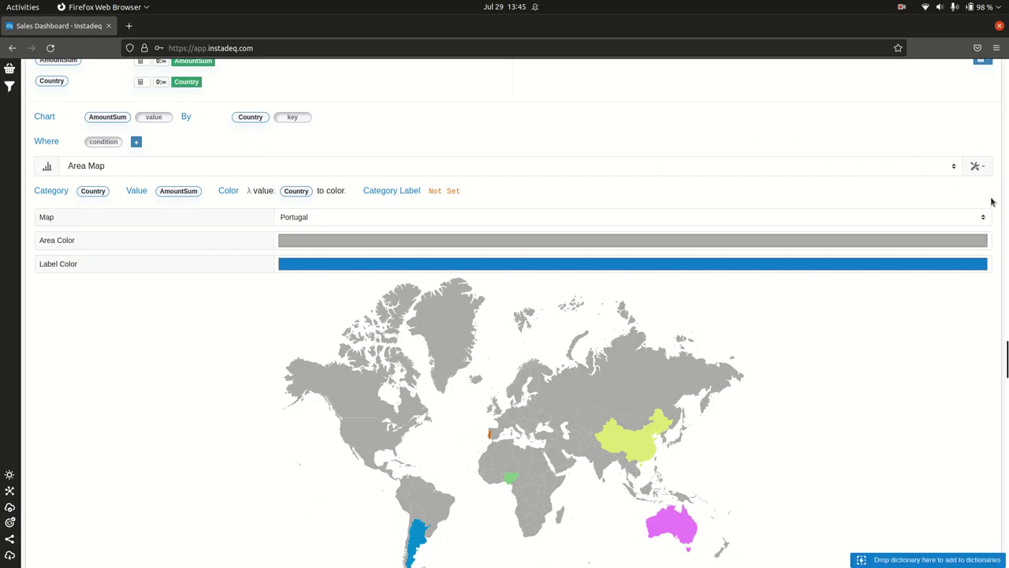
pyautogui.scroll(2, 622, 144)
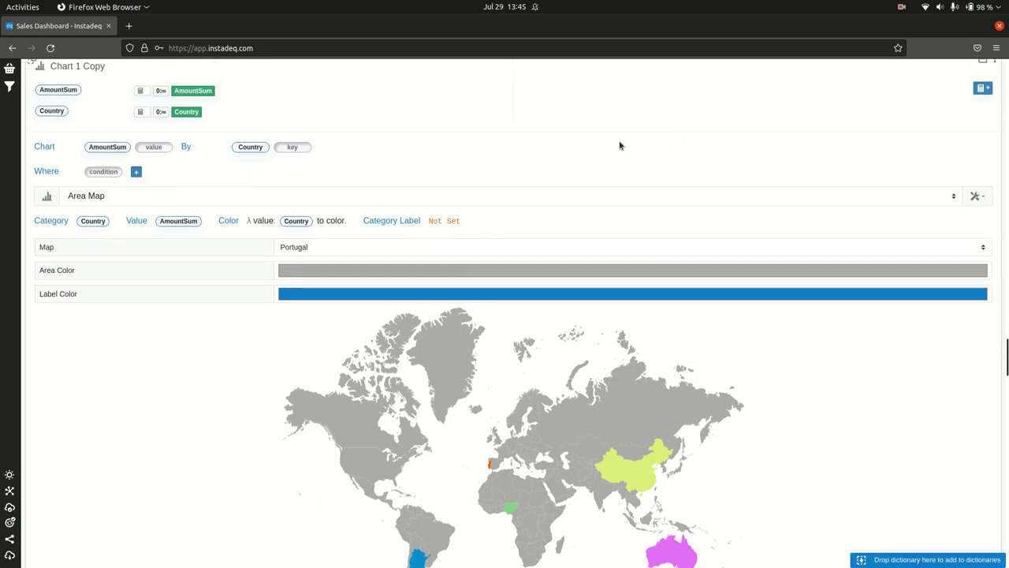
# Add Min and Max summaries of the AmountSum column to the Group By card that groups by Country.
pyautogui.scroll(5, 621, 150)
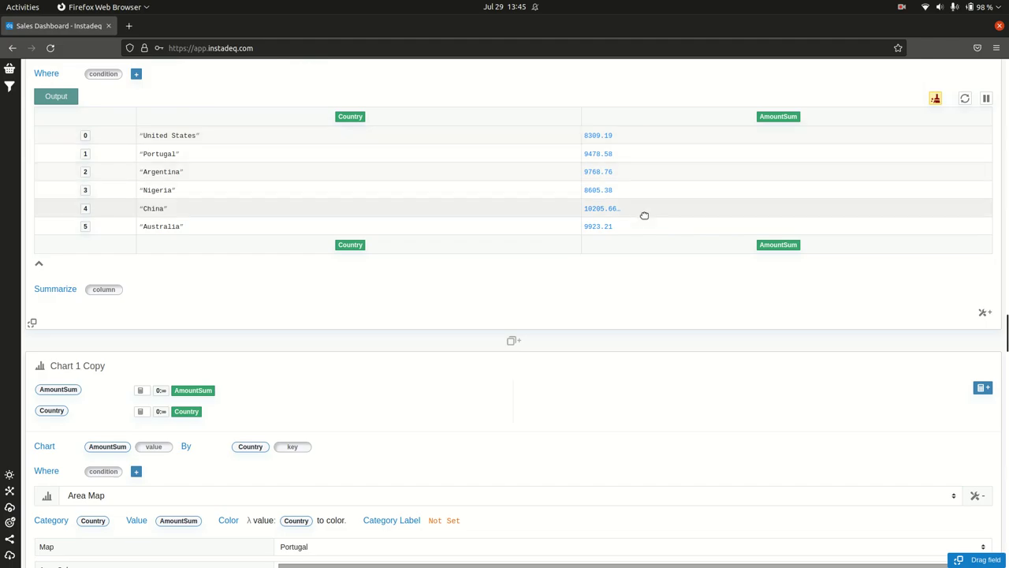
pyautogui.moveTo(644, 237); pyautogui.dragTo(101, 290)
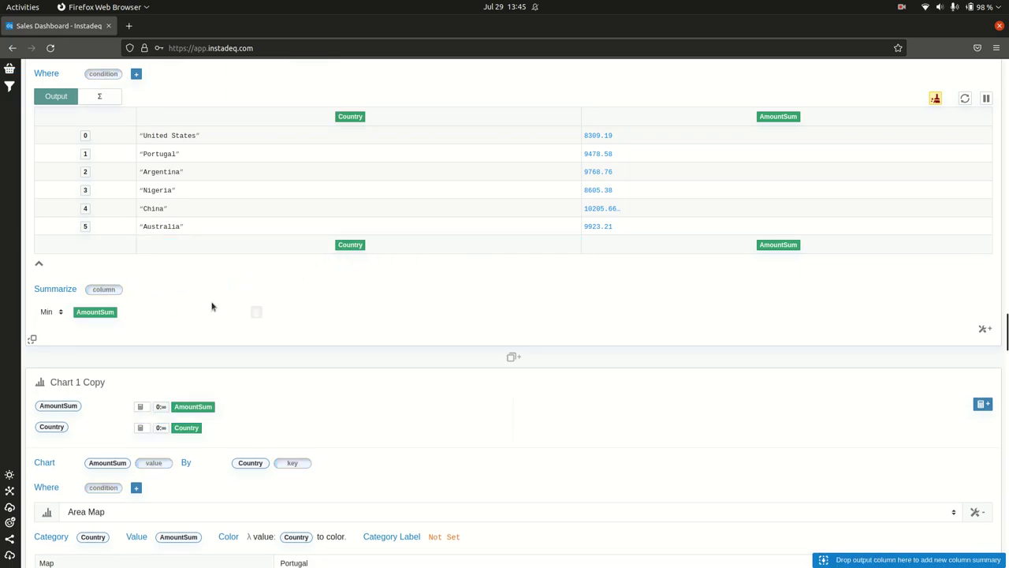
pyautogui.click(61, 313)
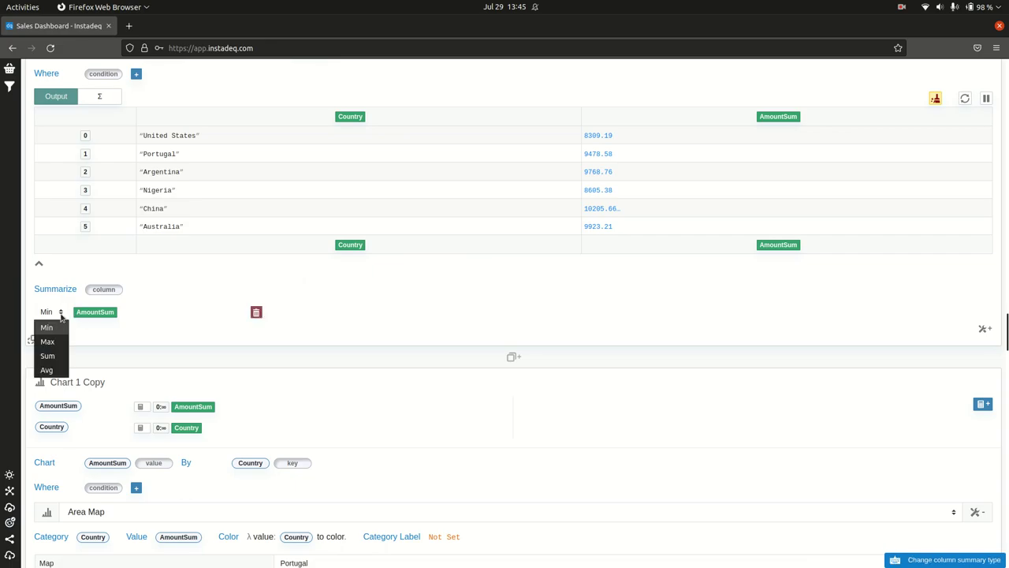
pyautogui.click(61, 314)
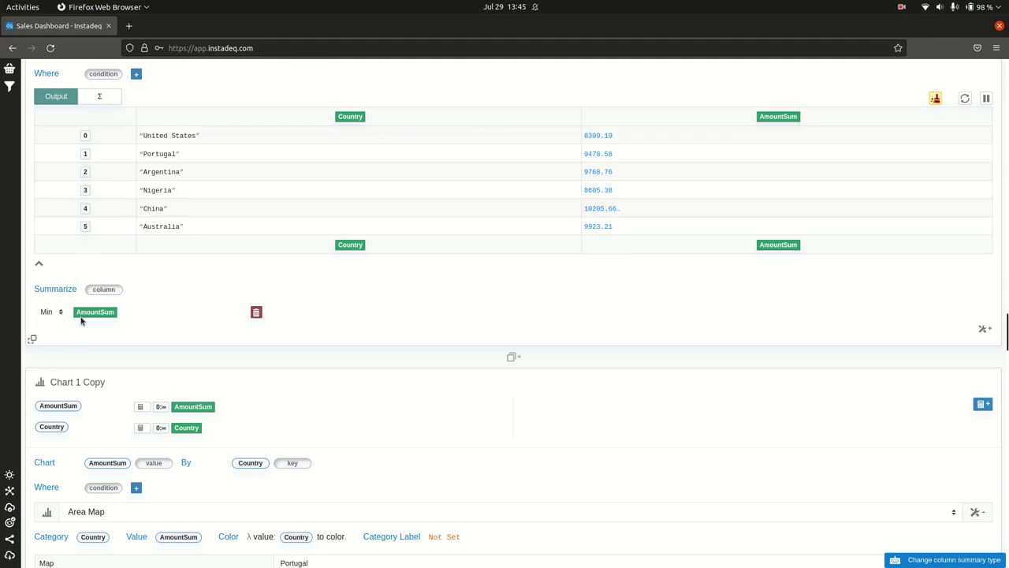
pyautogui.moveTo(780, 245); pyautogui.dragTo(103, 289)
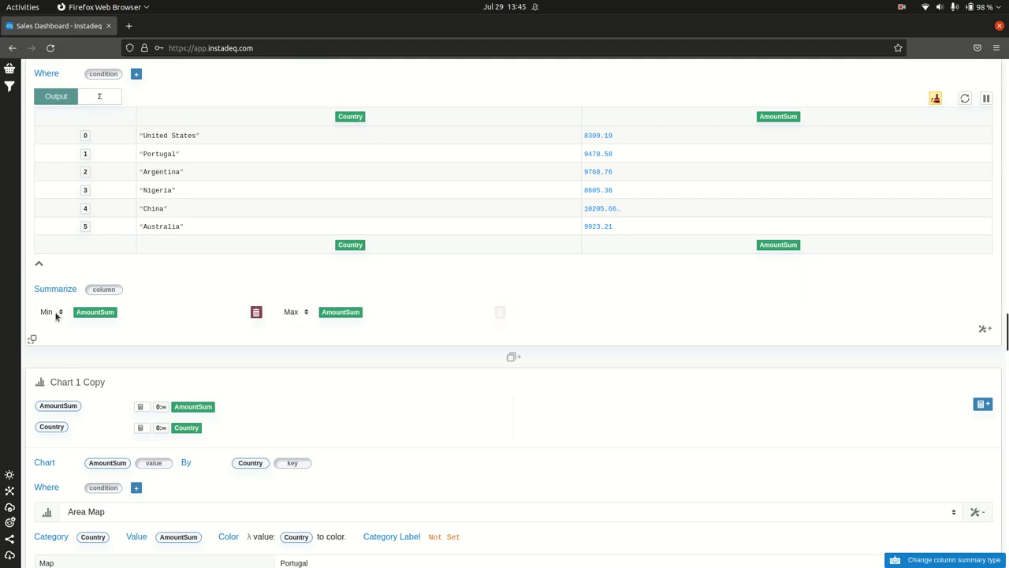
# Add the AmountSumMin and AmountSumMax summaries as values of the copied area map chart, and close the field selector.
pyautogui.scroll(-3, 691, 292)
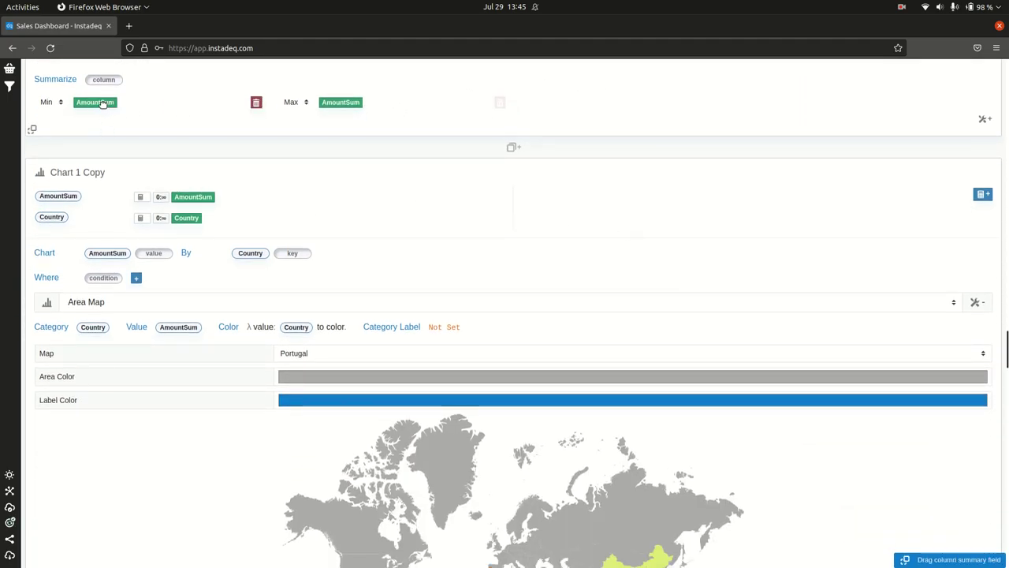
pyautogui.moveTo(95, 102); pyautogui.dragTo(161, 256)
pyautogui.click(208, 275)
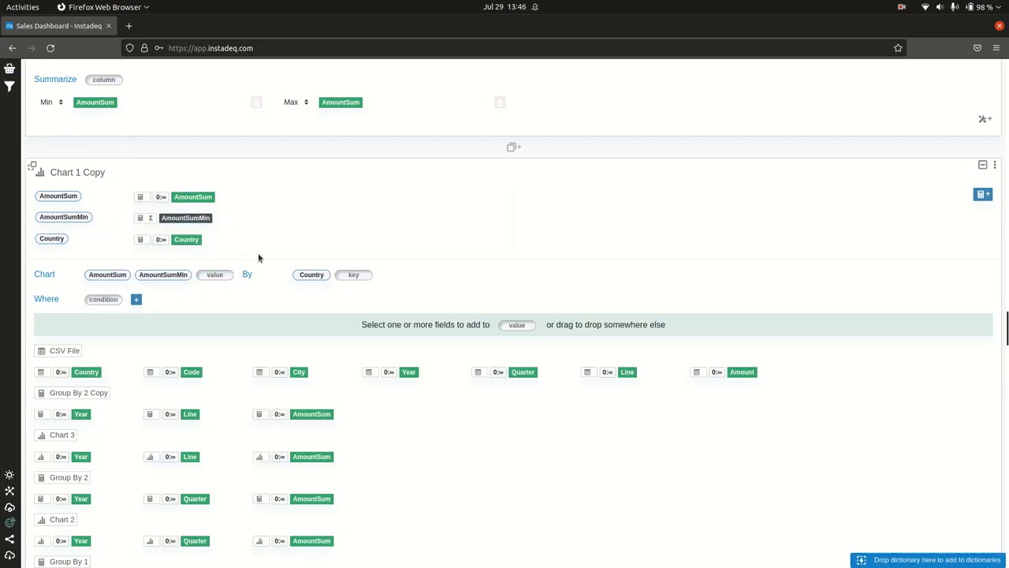
pyautogui.scroll(-4, 260, 260)
pyautogui.click(209, 425)
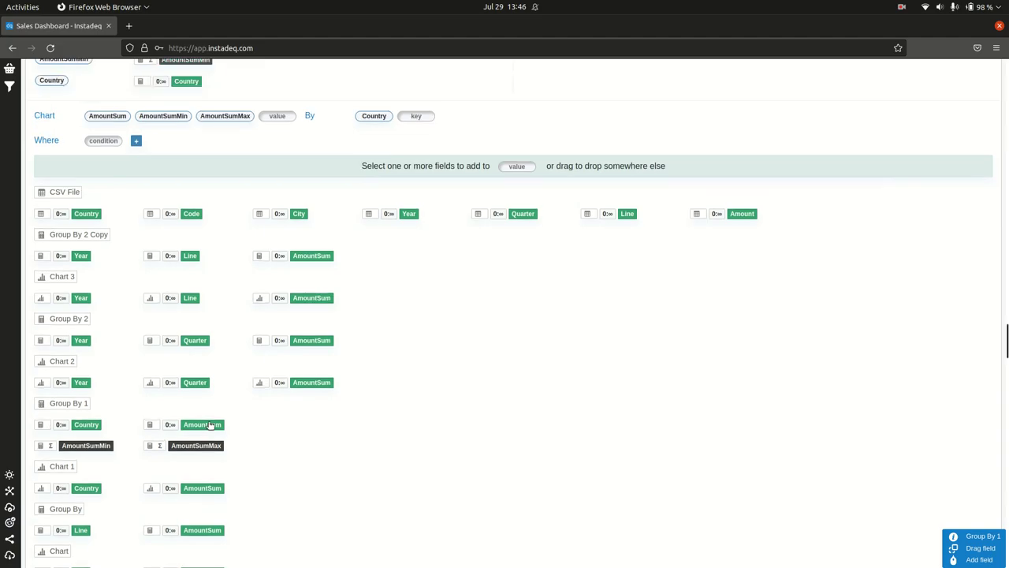
pyautogui.scroll(-3, 413, 284)
pyautogui.scroll(-10, 528, 459)
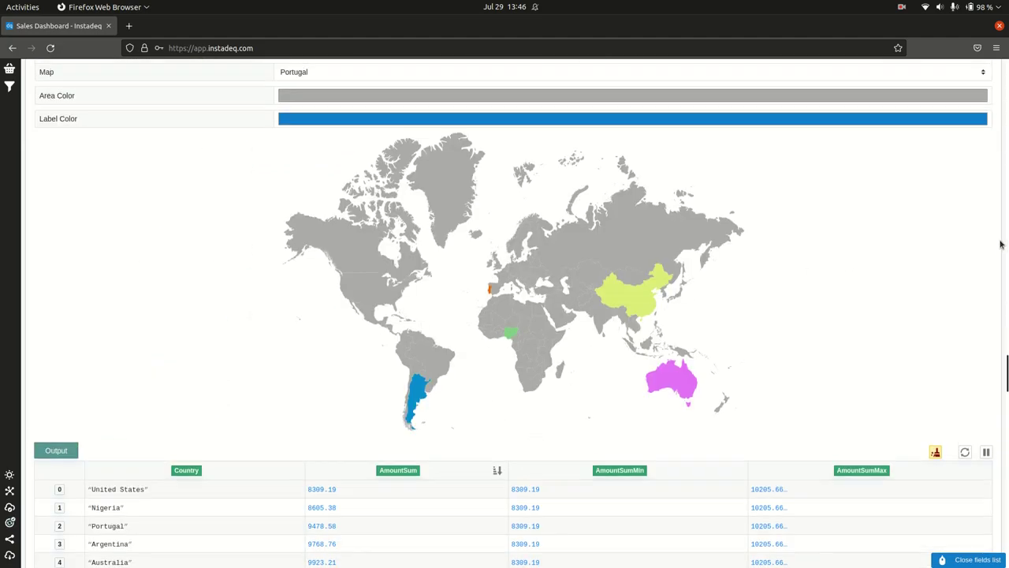
# Search the formulas for "color" and replace the area map's Color formula with the color-for-value range formula.
pyautogui.scroll(3, 1000, 244)
pyautogui.scroll(1, 1000, 244)
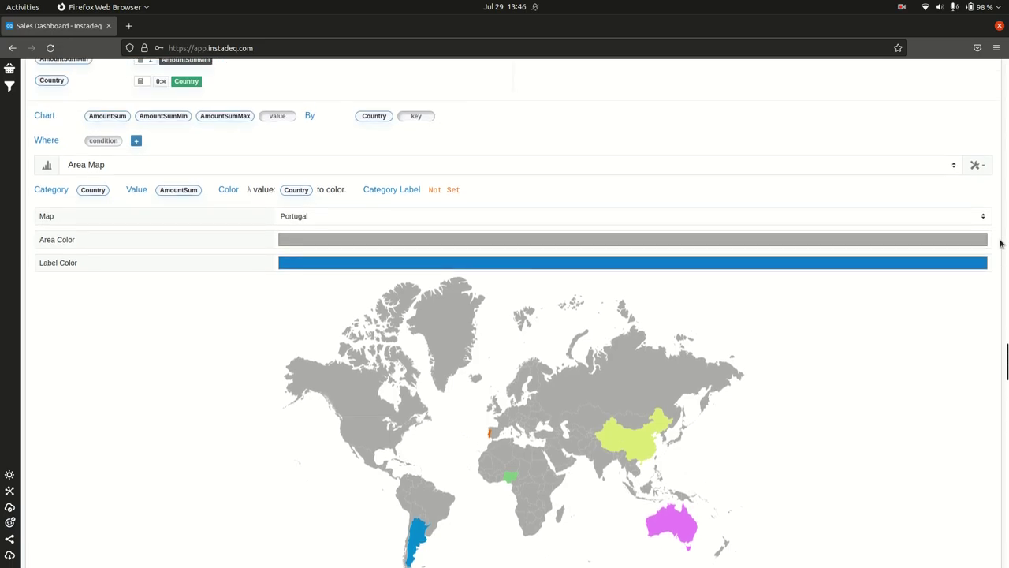
pyautogui.scroll(1, 473, 169)
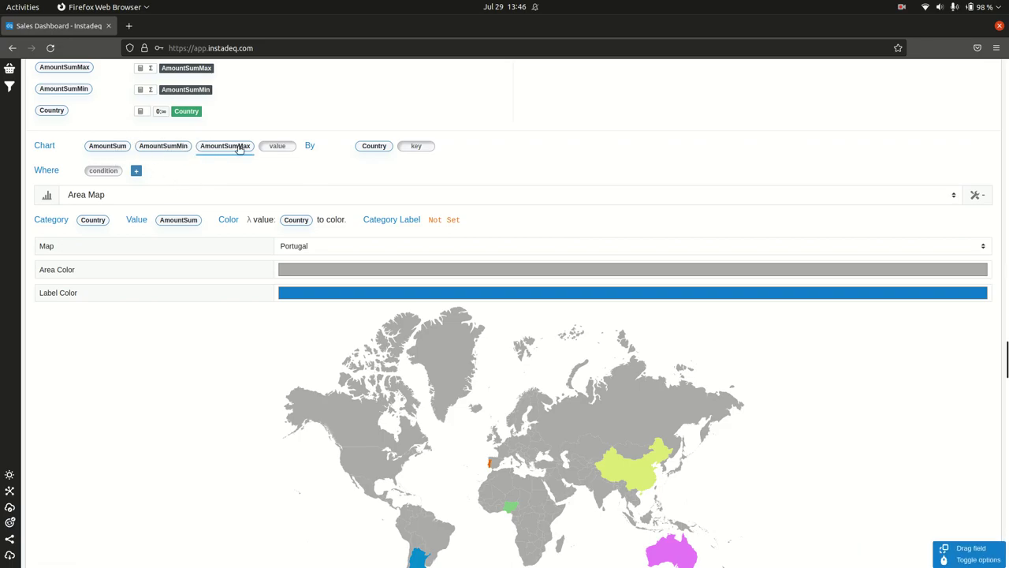
pyautogui.click(336, 224)
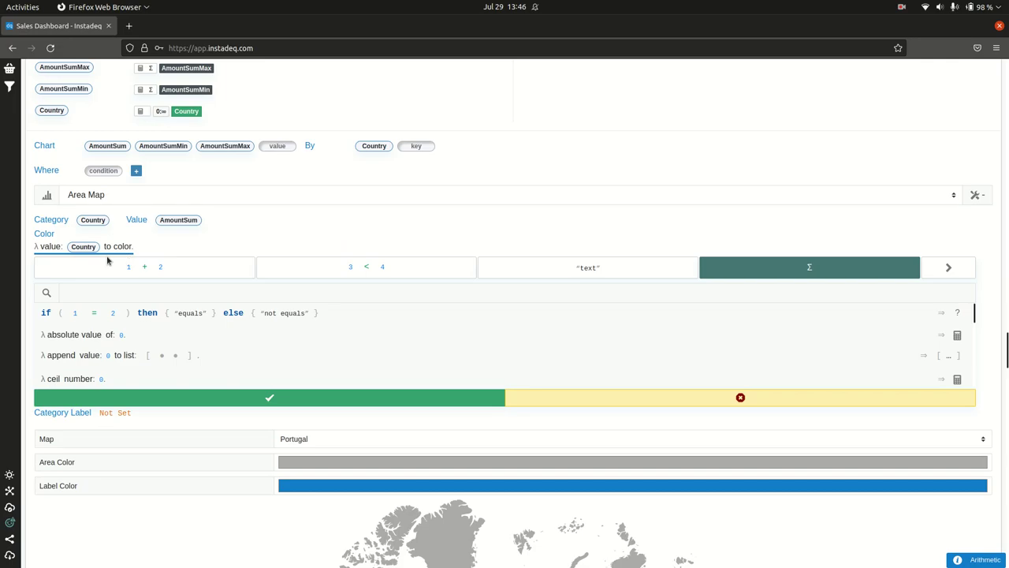
pyautogui.click(53, 249)
pyautogui.click(332, 227)
pyautogui.write('color')
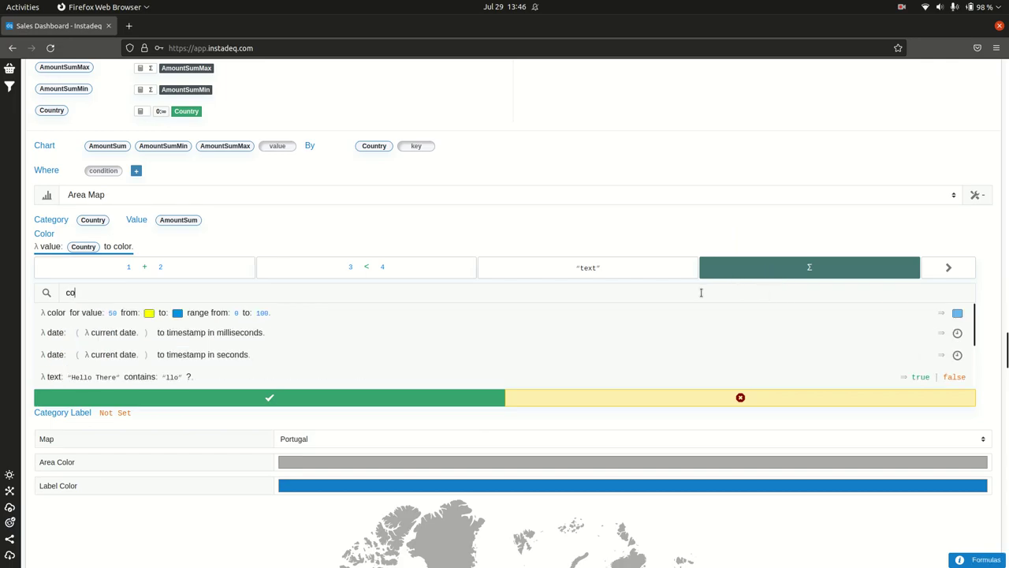
pyautogui.click(526, 288)
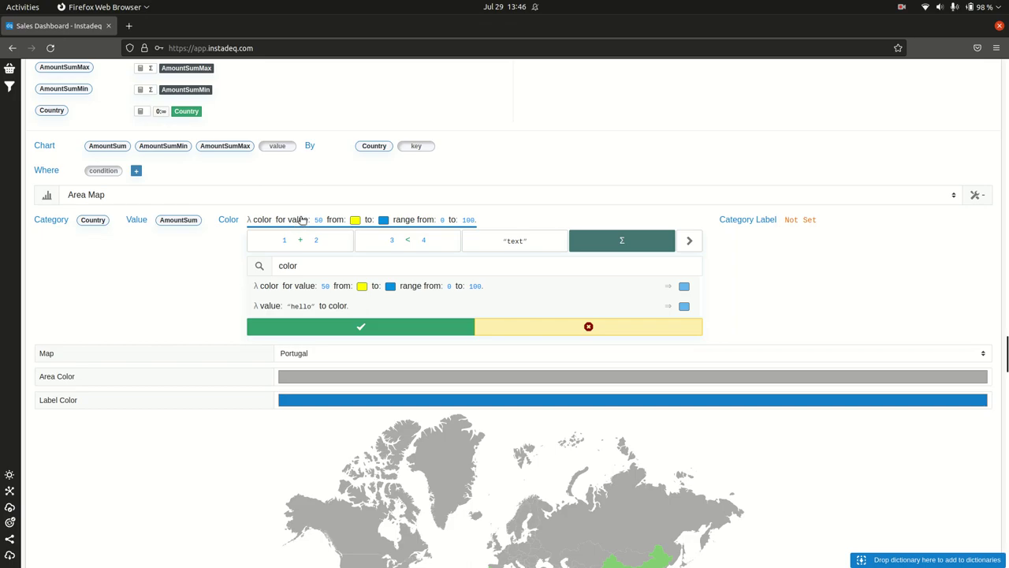
# Set the color formula's value to AmountSum with a range from AmountSumMin to AmountSumMax, and apply it.
pyautogui.moveTo(112, 148); pyautogui.dragTo(309, 231)
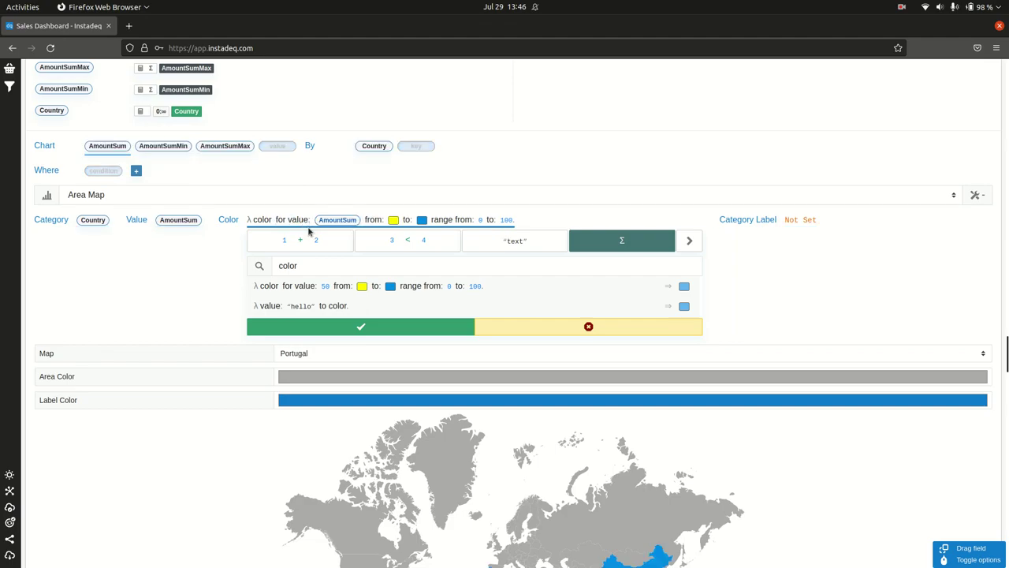
pyautogui.click(469, 224)
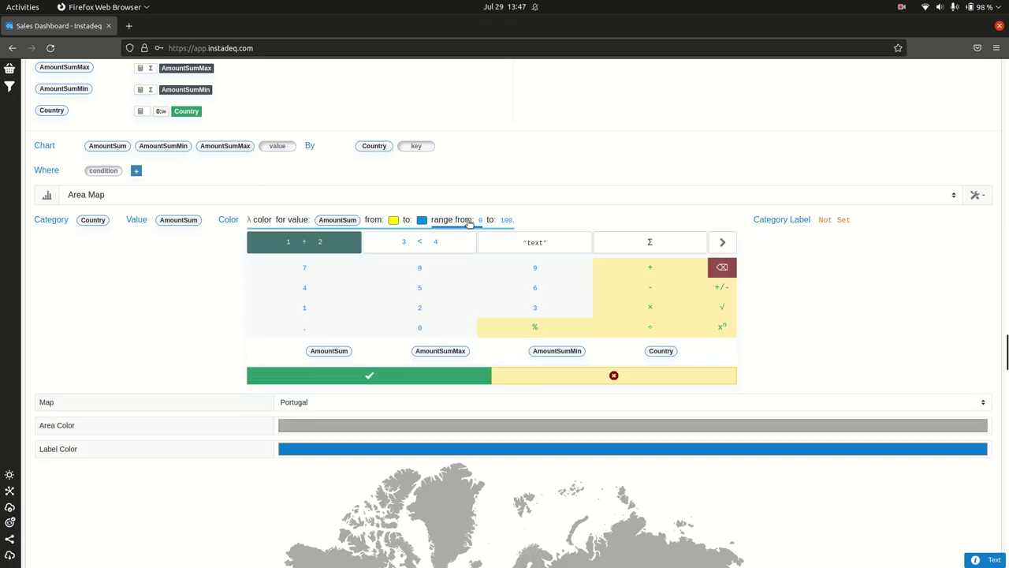
pyautogui.click(549, 353)
pyautogui.click(543, 222)
pyautogui.click(446, 351)
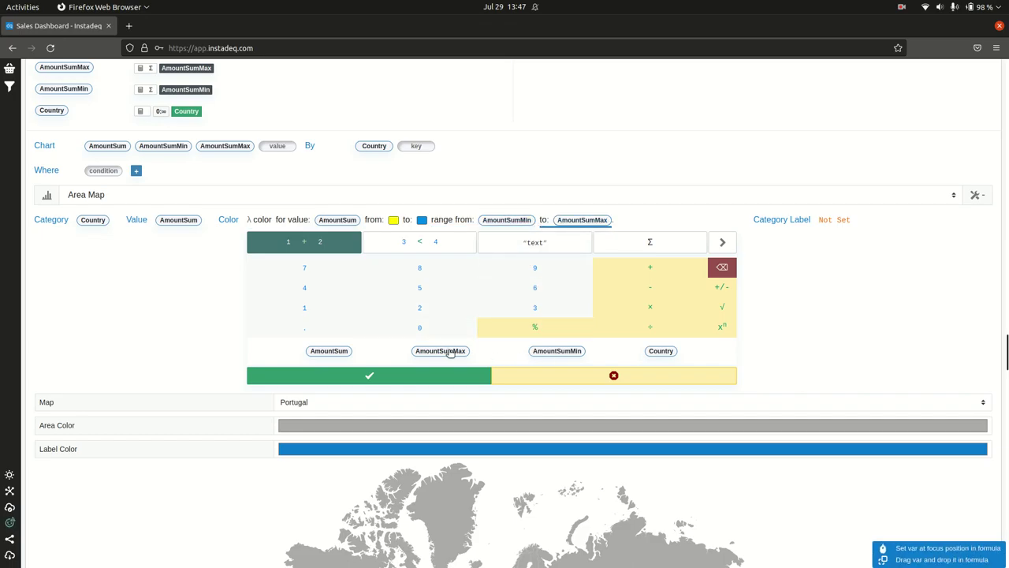
pyautogui.click(450, 374)
# Set the color formula's gradient to run from light orange to red, and apply it.
pyautogui.scroll(-3, 860, 339)
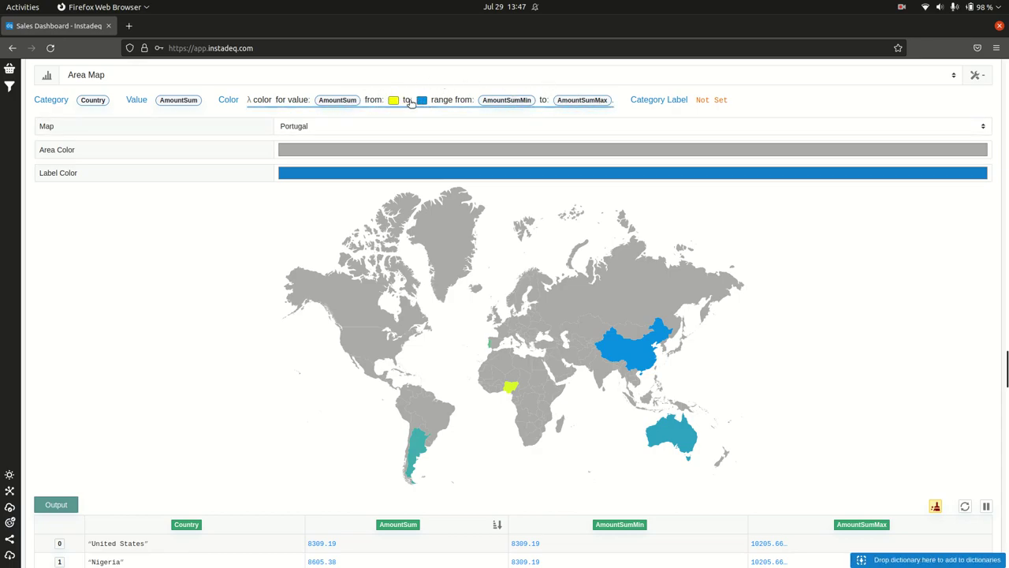
pyautogui.click(392, 99)
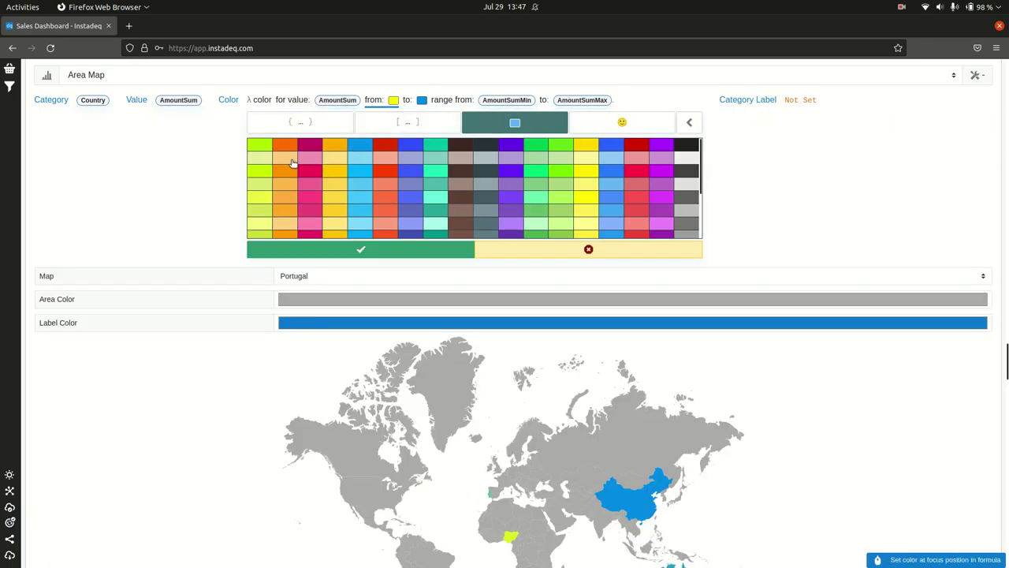
pyautogui.click(278, 160)
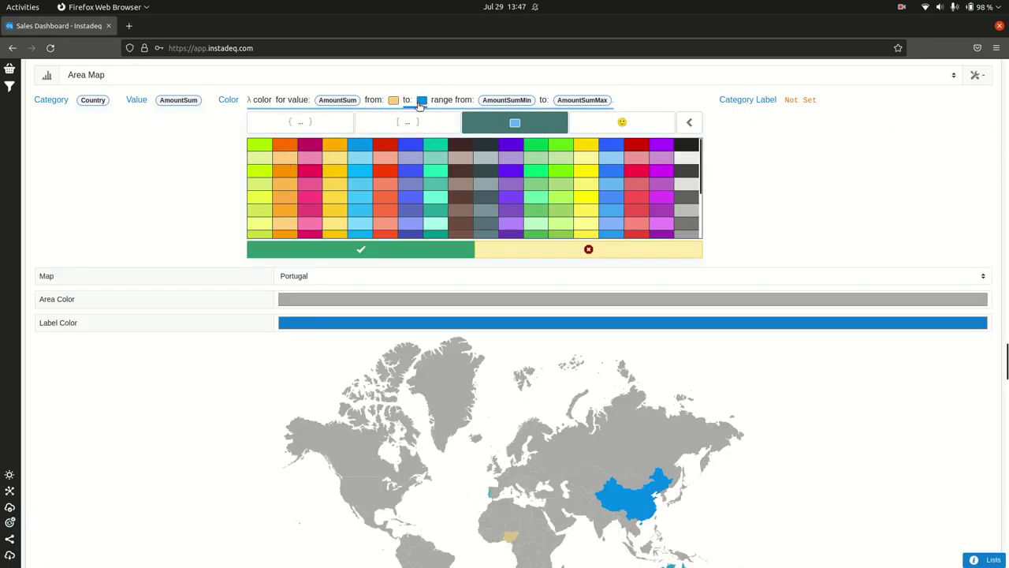
pyautogui.click(397, 146)
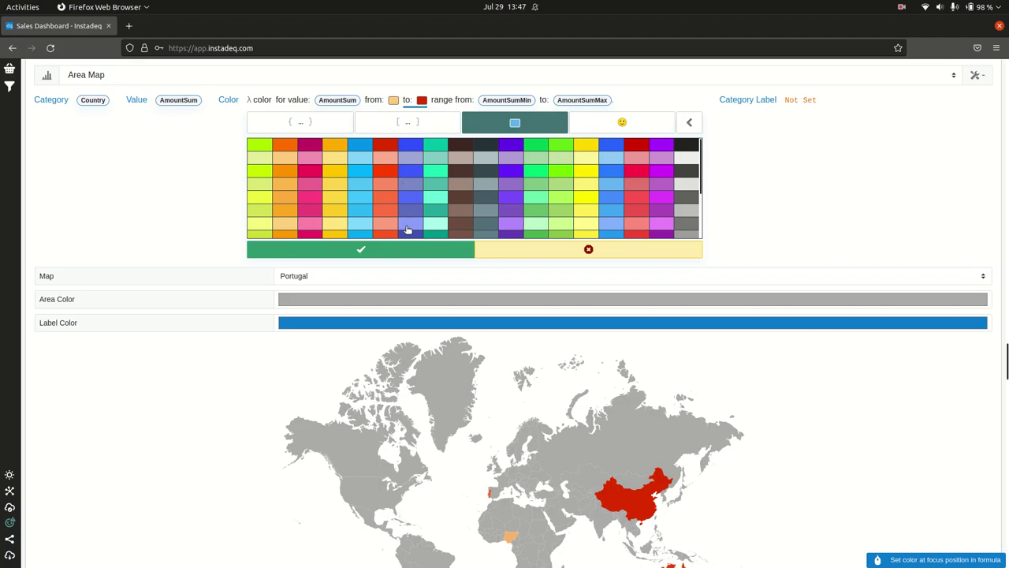
pyautogui.click(445, 249)
pyautogui.scroll(-2, 911, 232)
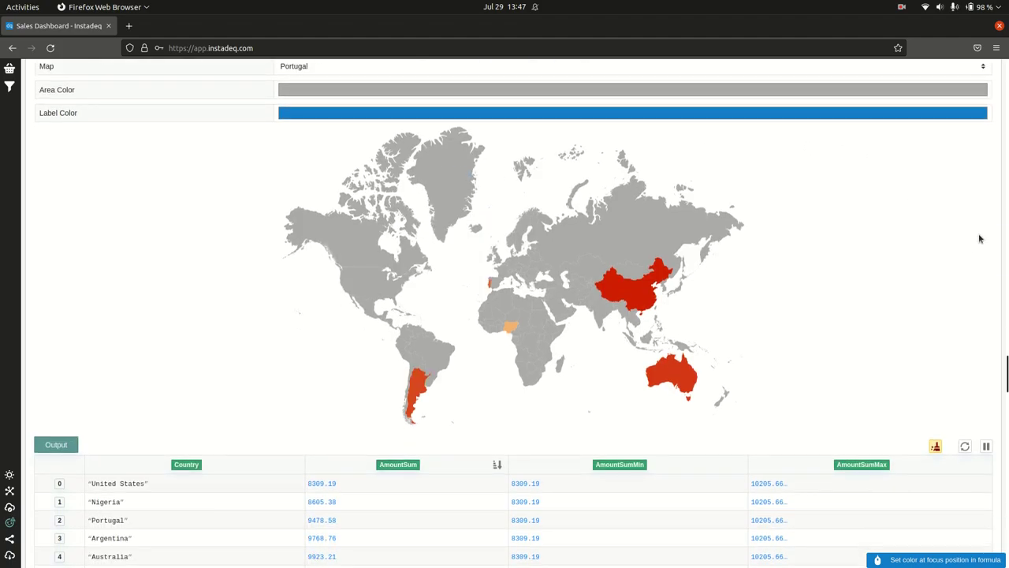
# Hide the area map's configuration options and rename its card "Sales by Country".
pyautogui.scroll(6, 985, 239)
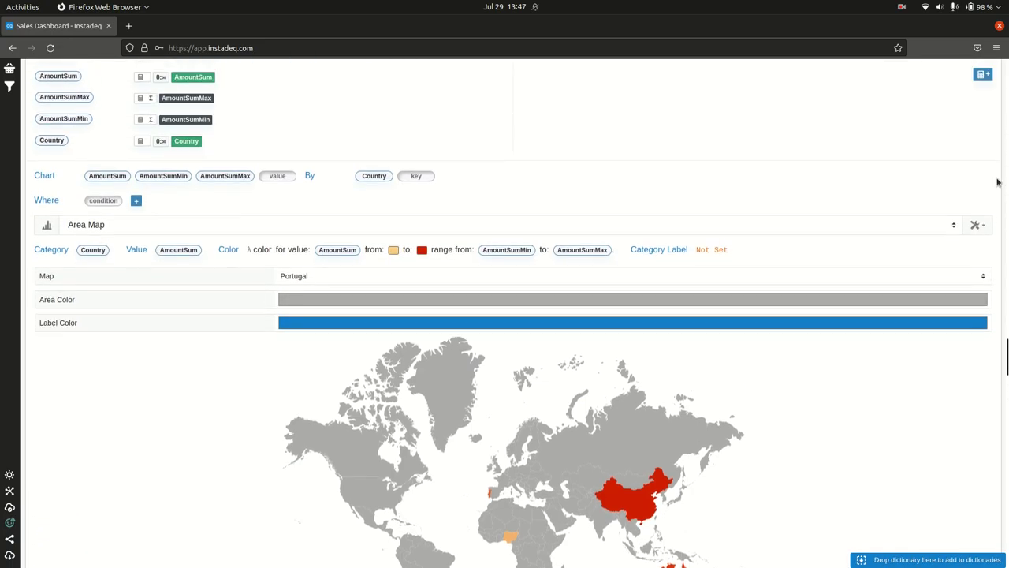
pyautogui.scroll(3, 1004, 143)
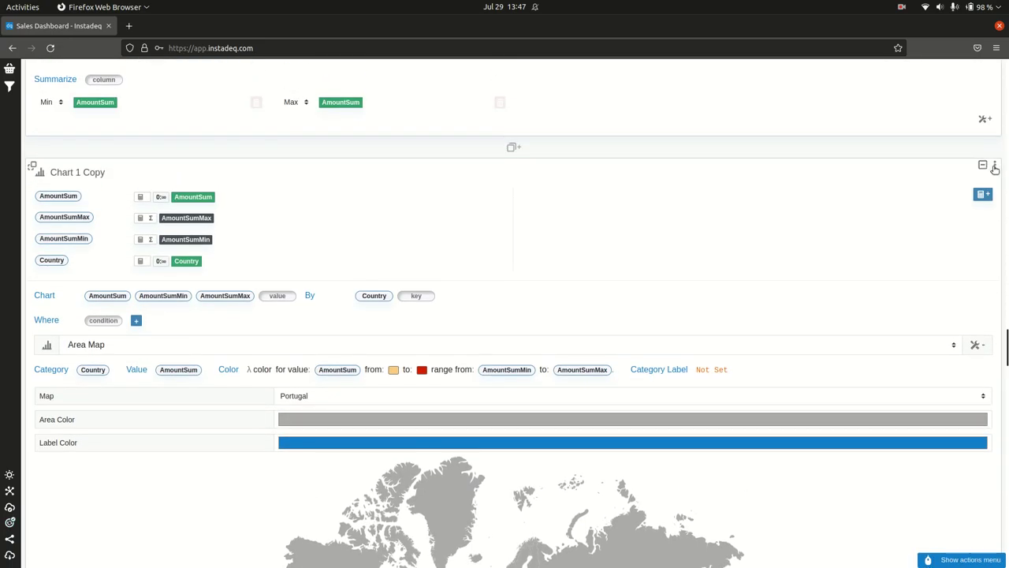
pyautogui.click(978, 347)
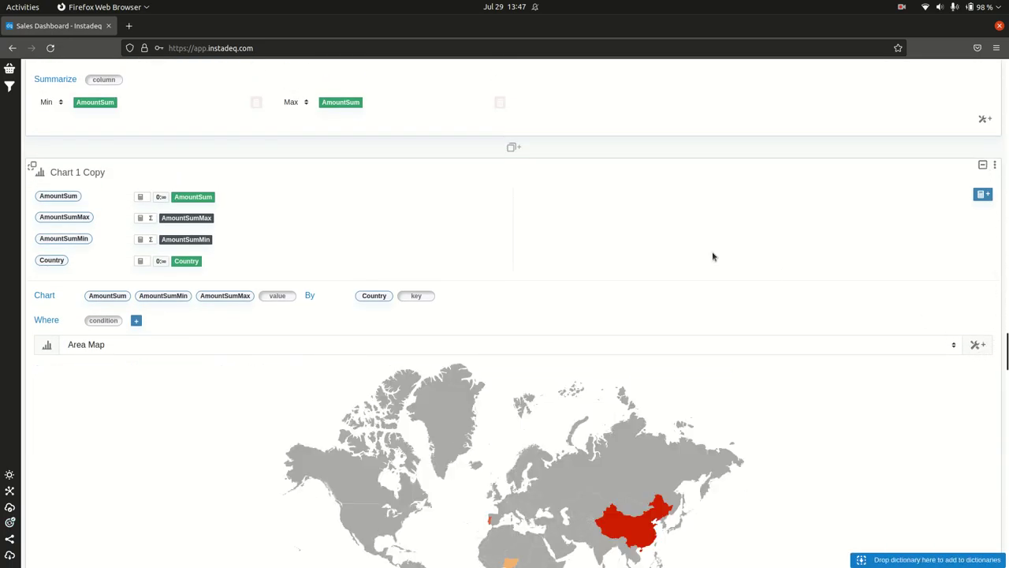
pyautogui.doubleClick(129, 170)
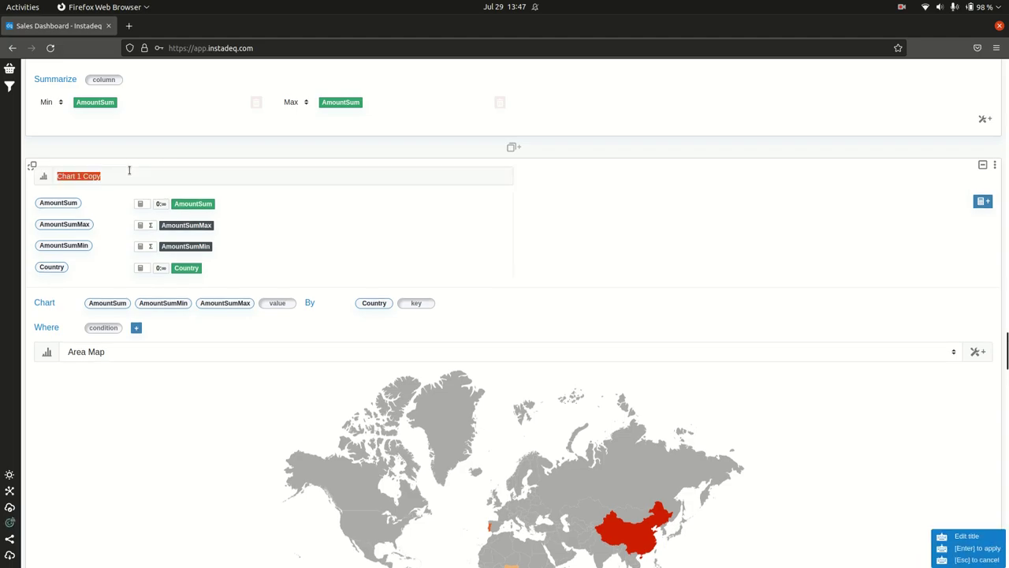
pyautogui.write('Sales by Country')
pyautogui.press('Return')
# Rename the bar chart card "Sales by Country".
pyautogui.scroll(-10, 660, 198)
pyautogui.scroll(-3, 907, 264)
pyautogui.doubleClick(101, 253)
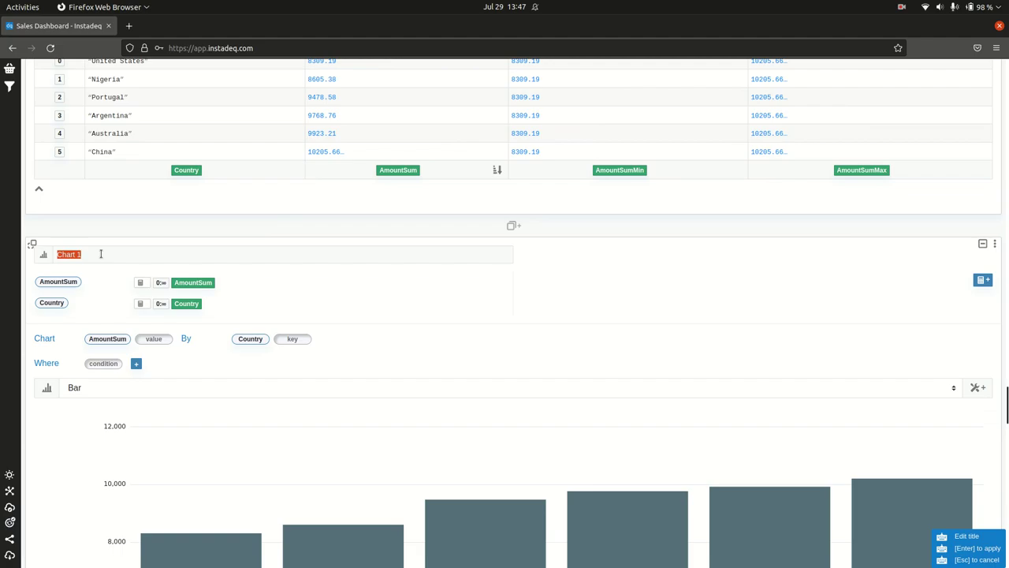
pyautogui.write('Sales by Cuntry')
pyautogui.press('Return')
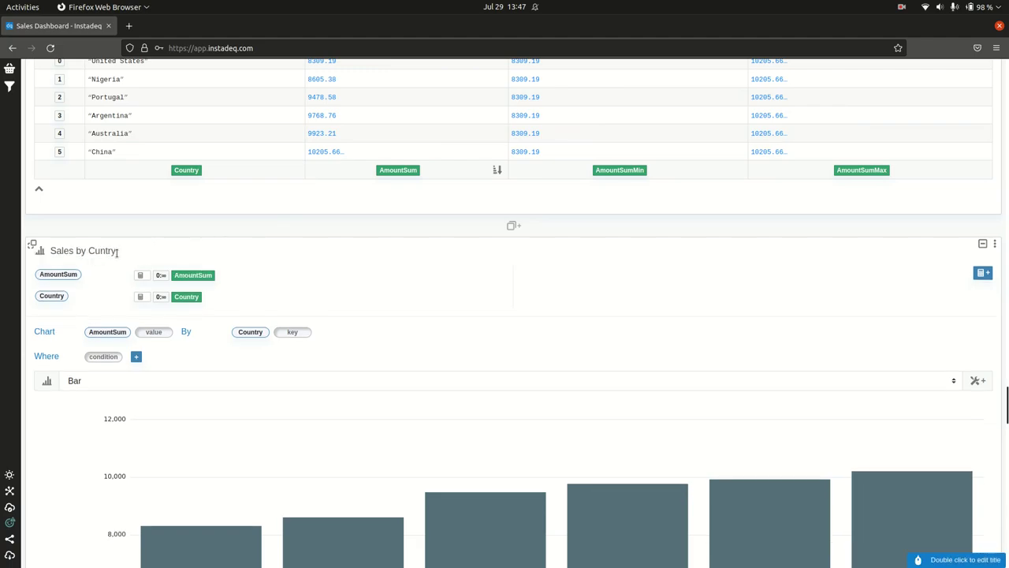
pyautogui.doubleClick(102, 250)
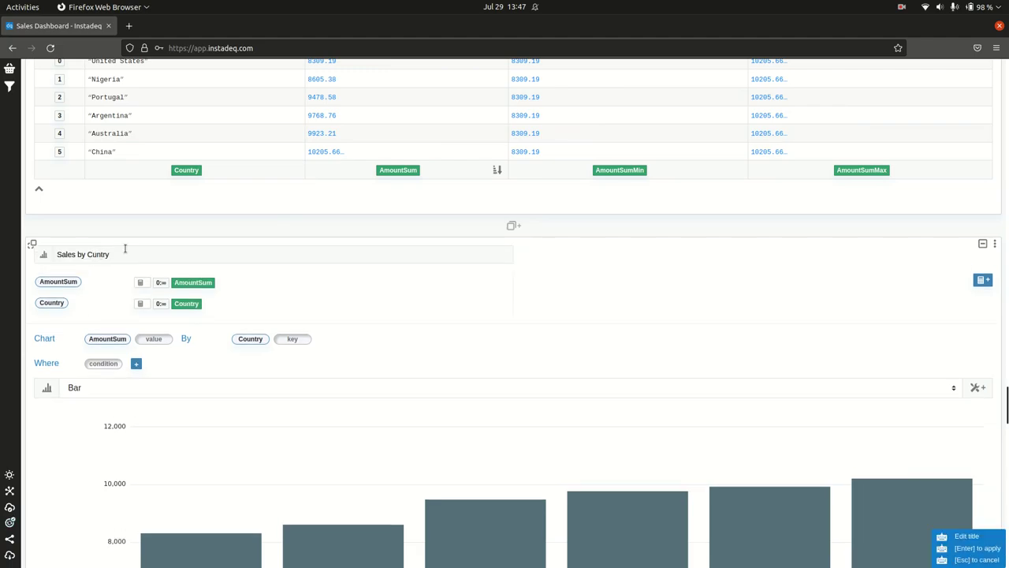
pyautogui.write('o')
pyautogui.press('Return')
# Collapse the Group By card and all the other expanded cards in the deck.
pyautogui.scroll(-15, 869, 247)
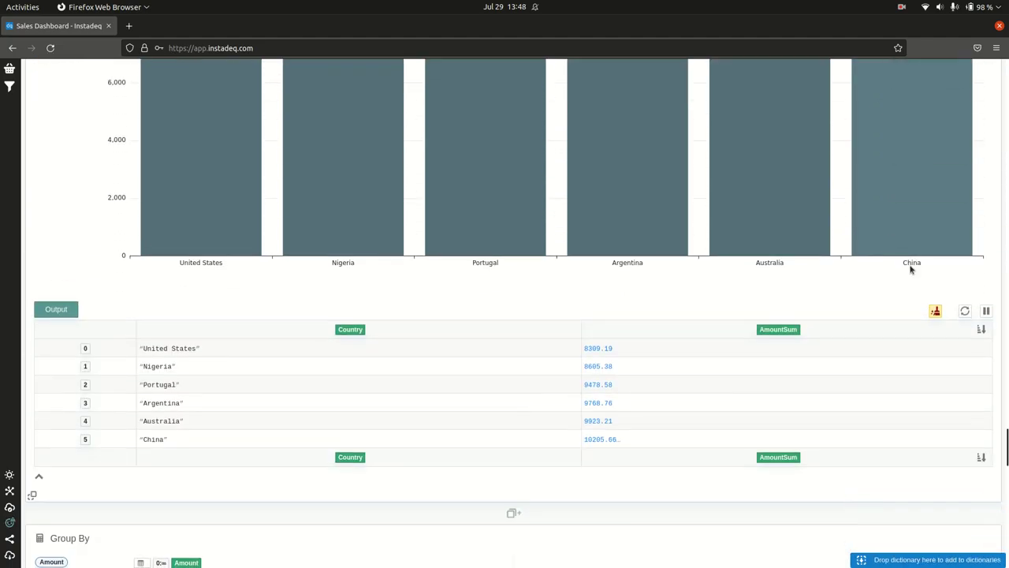
pyautogui.scroll(-1, 885, 308)
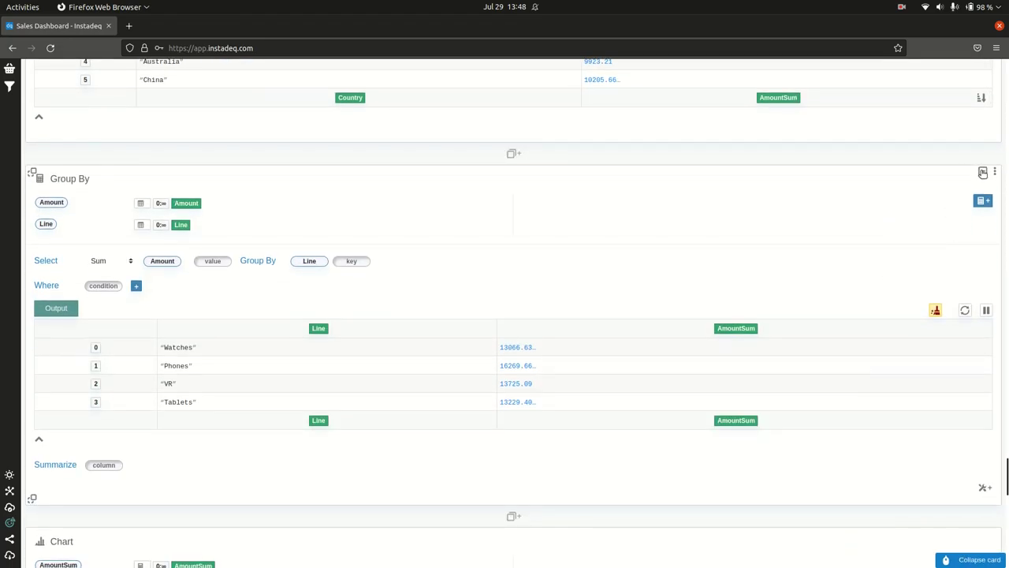
pyautogui.click(984, 173)
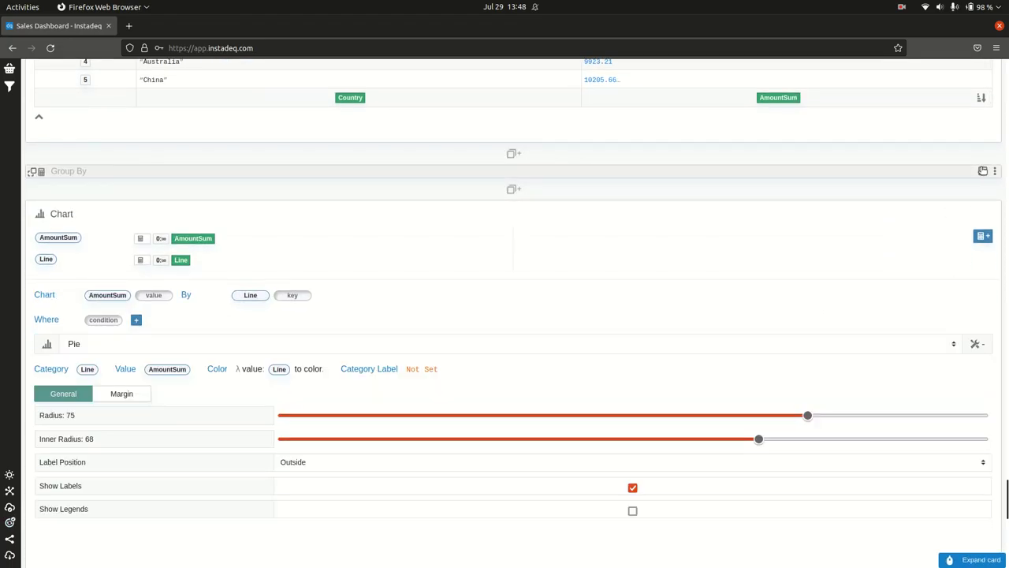
pyautogui.click(983, 173)
pyautogui.click(983, 173)
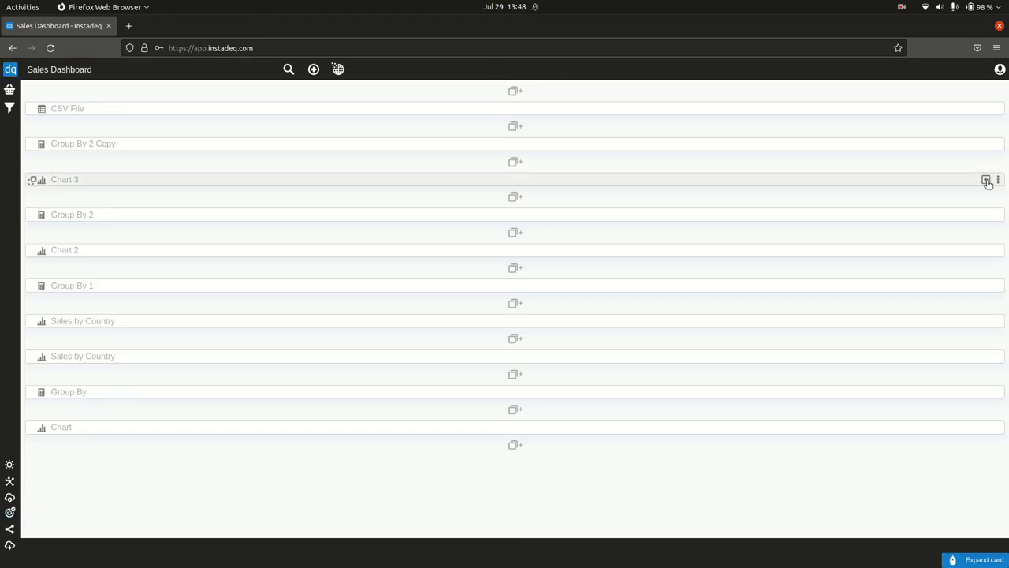
# Expand the Chart 3 card and rename it "Sales by Line by Year".
pyautogui.click(985, 179)
pyautogui.doubleClick(73, 187)
pyautogui.write('Sales by Line by Year')
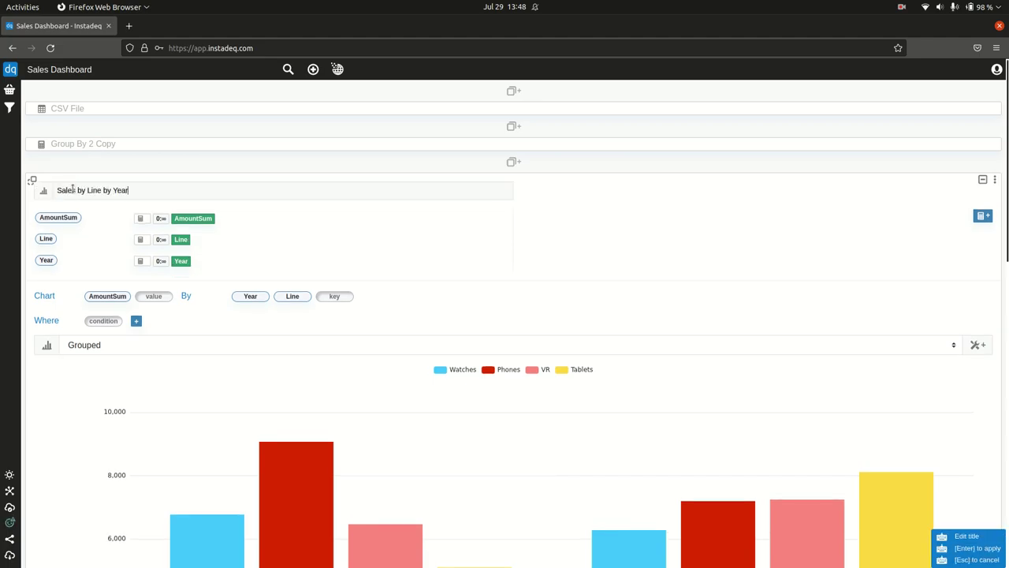
pyautogui.press('Return')
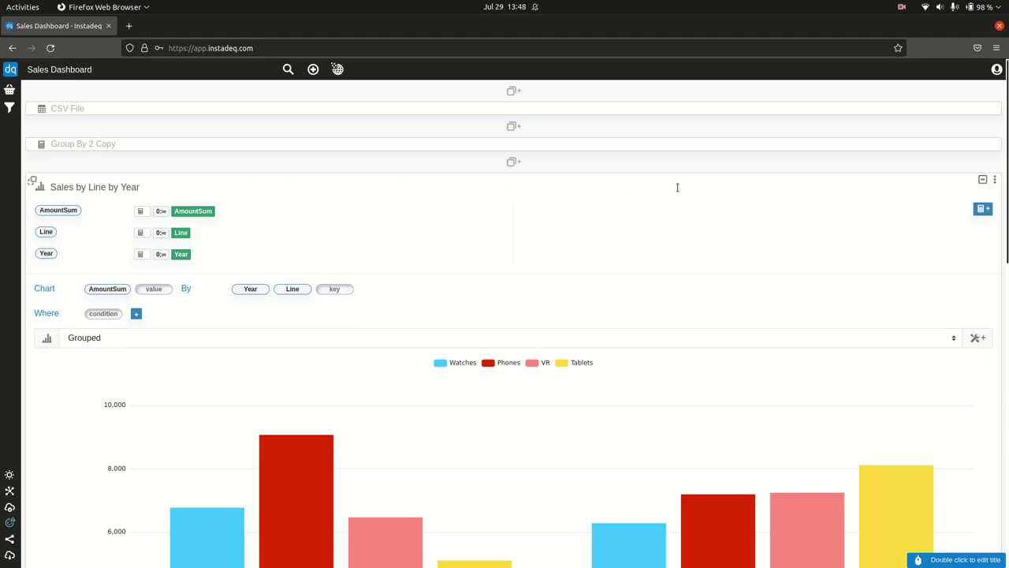
pyautogui.scroll(-1, 986, 189)
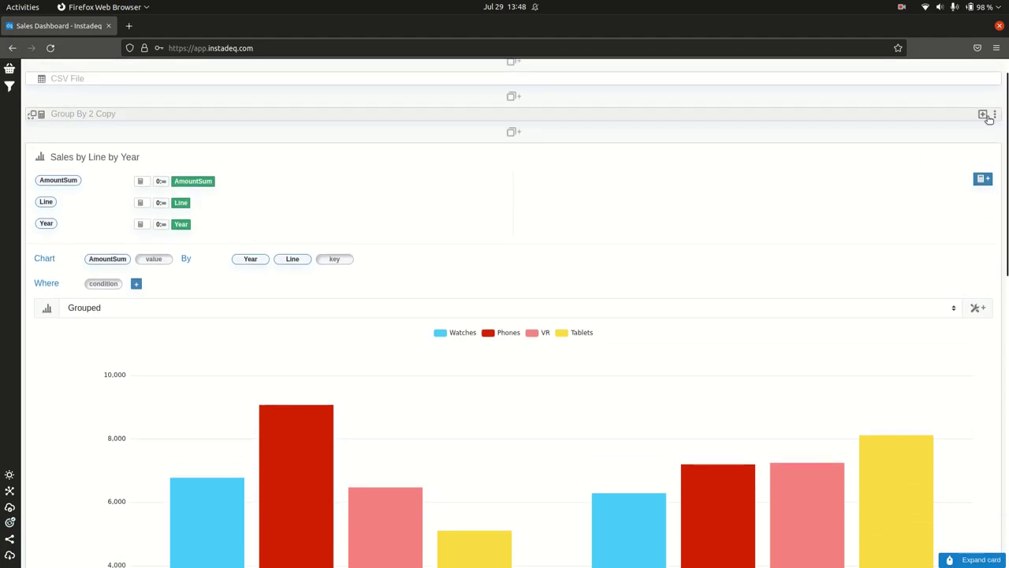
# Rename Group By 2 Copy to "Group Sum Amount By Year, Line" and Group By 2 to "Group Sum Amount By Year, Quarter", collapsing both cards.
pyautogui.click(983, 115)
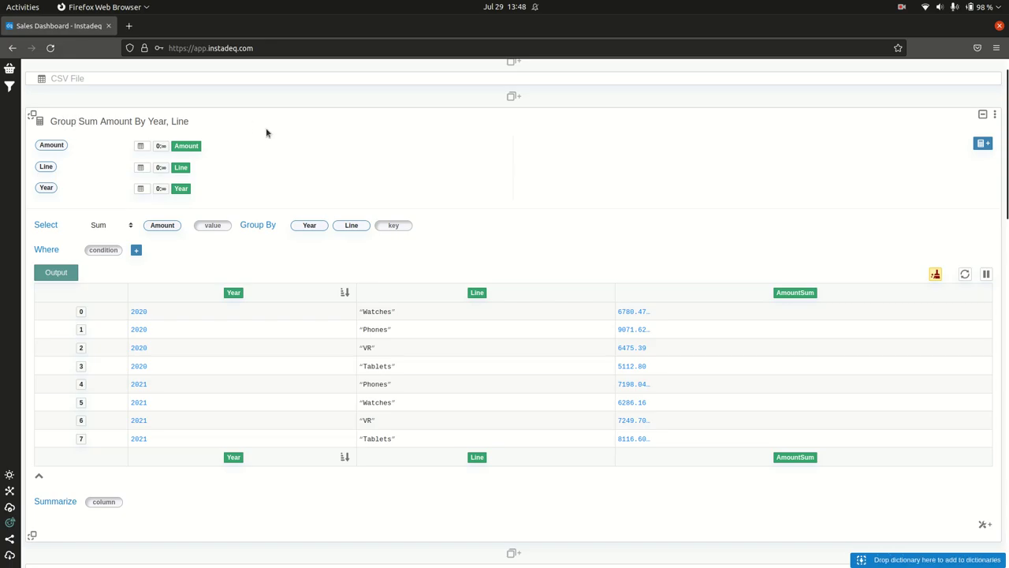
pyautogui.click(983, 116)
pyautogui.scroll(-5, 504, 316)
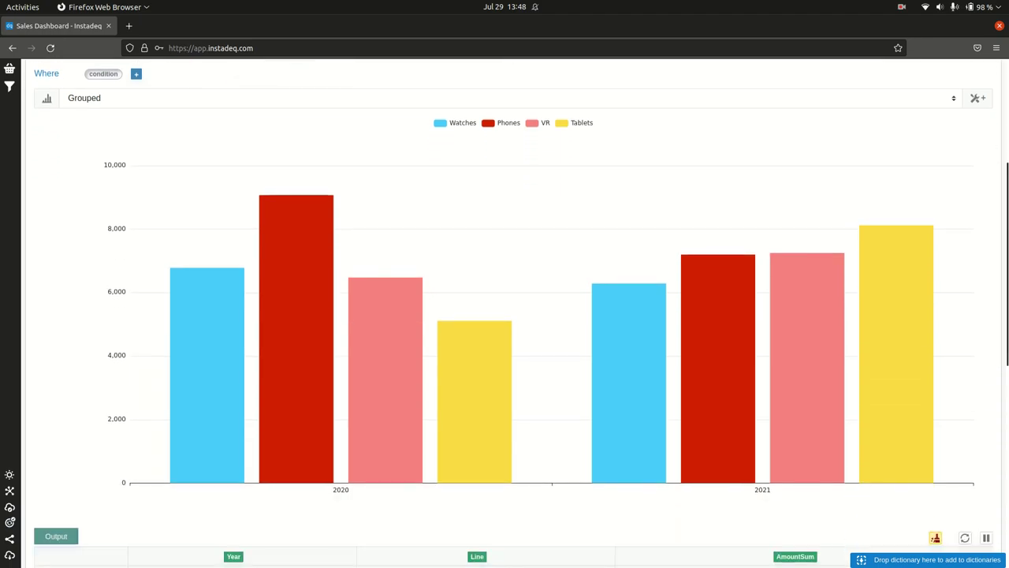
pyautogui.scroll(-4, 985, 300)
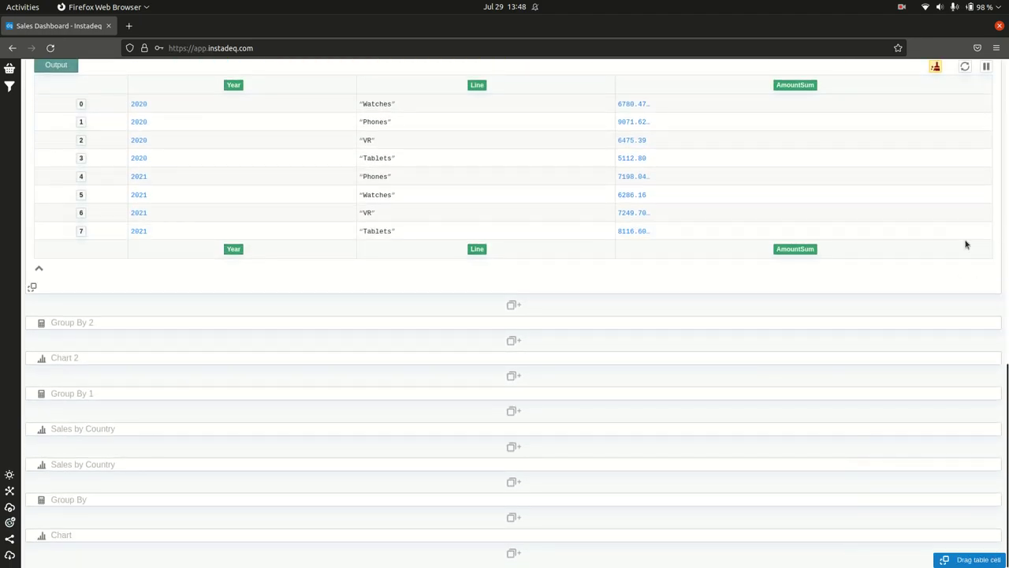
pyautogui.click(983, 324)
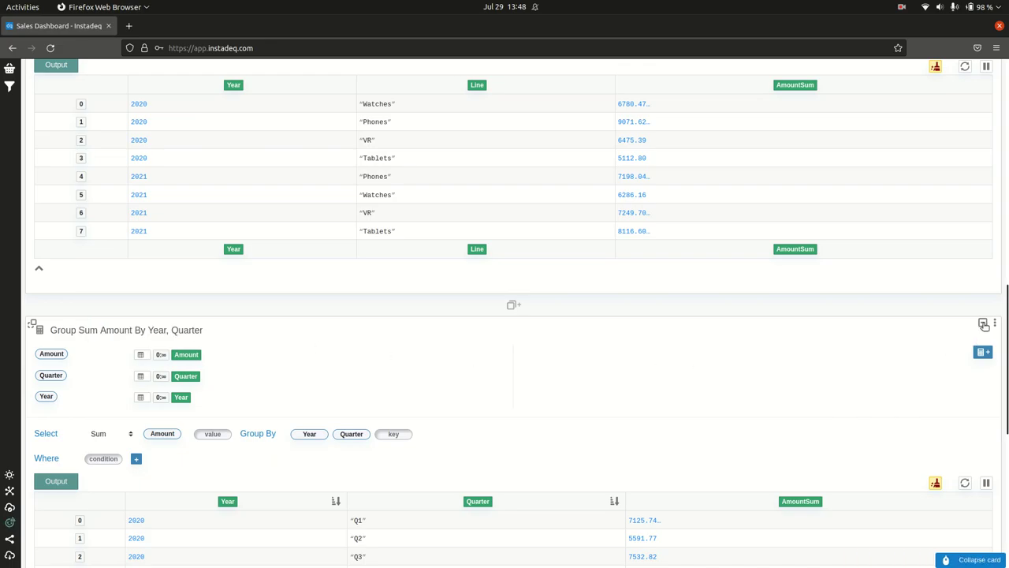
pyautogui.click(983, 322)
# Expand the Chart 2 card, rename it "Sales by Quarter" and collapse it.
pyautogui.click(984, 357)
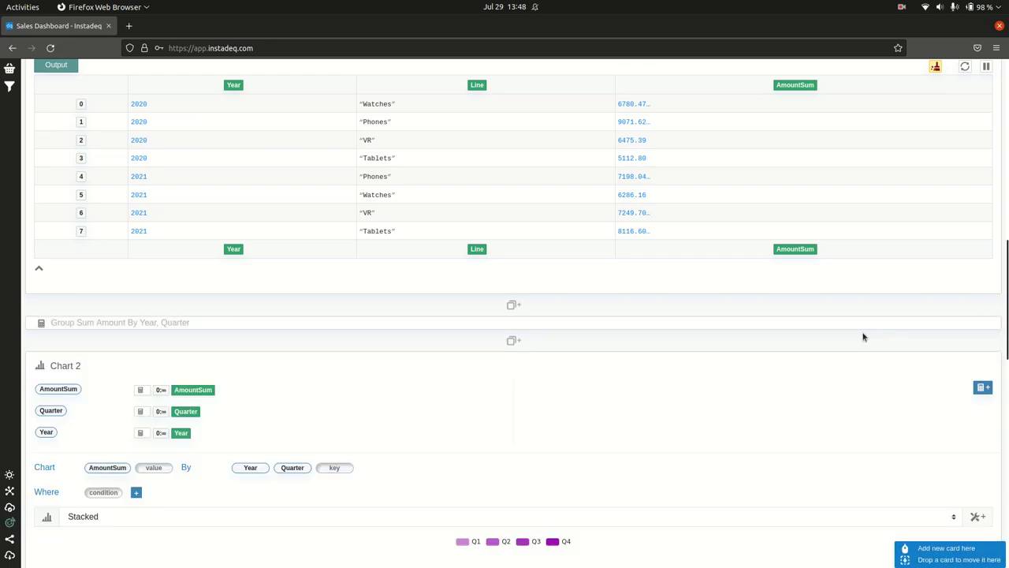
pyautogui.scroll(-3, 862, 336)
pyautogui.click(79, 187)
pyautogui.write('Sales by Quarter')
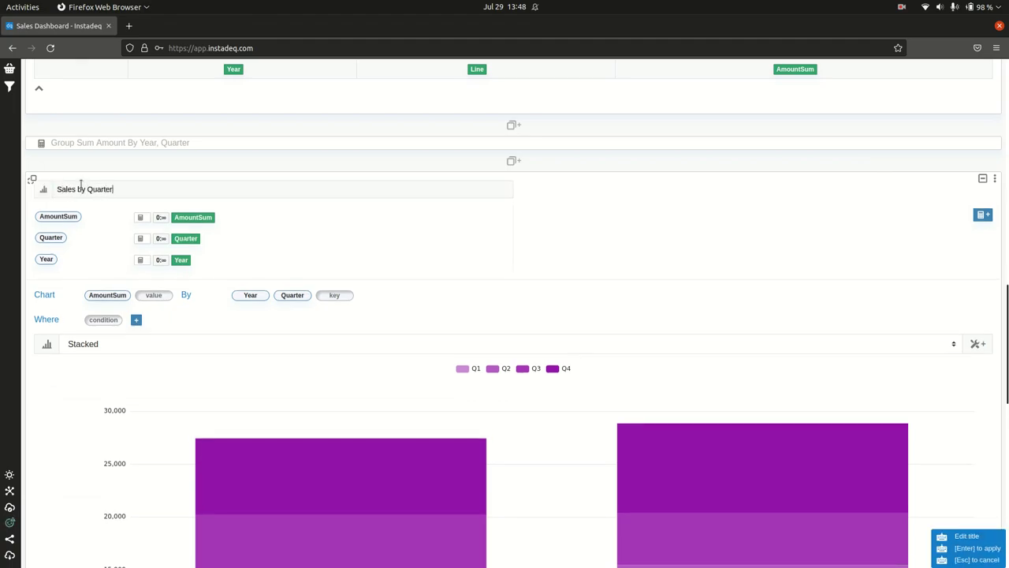
pyautogui.press('Return')
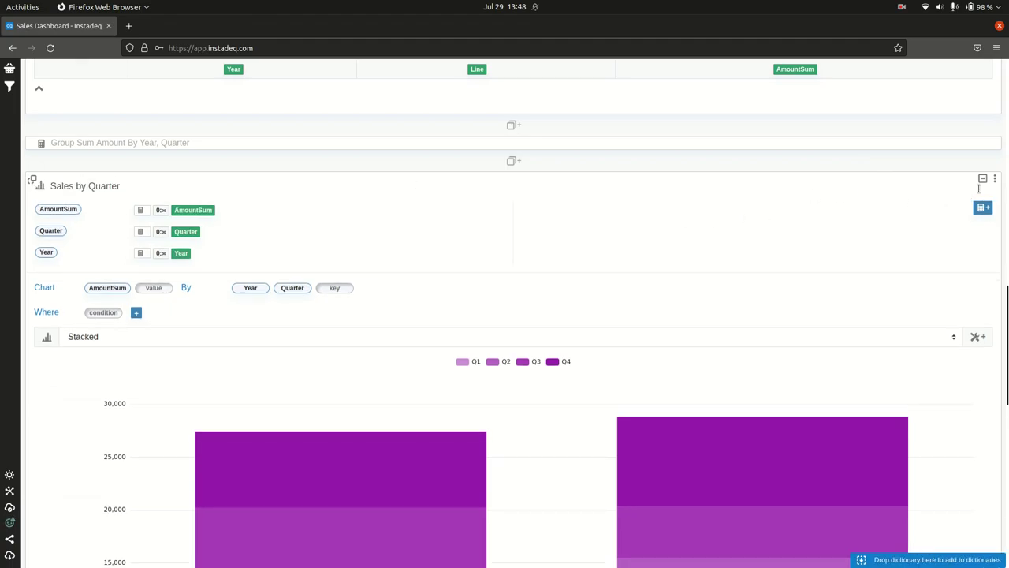
pyautogui.click(983, 175)
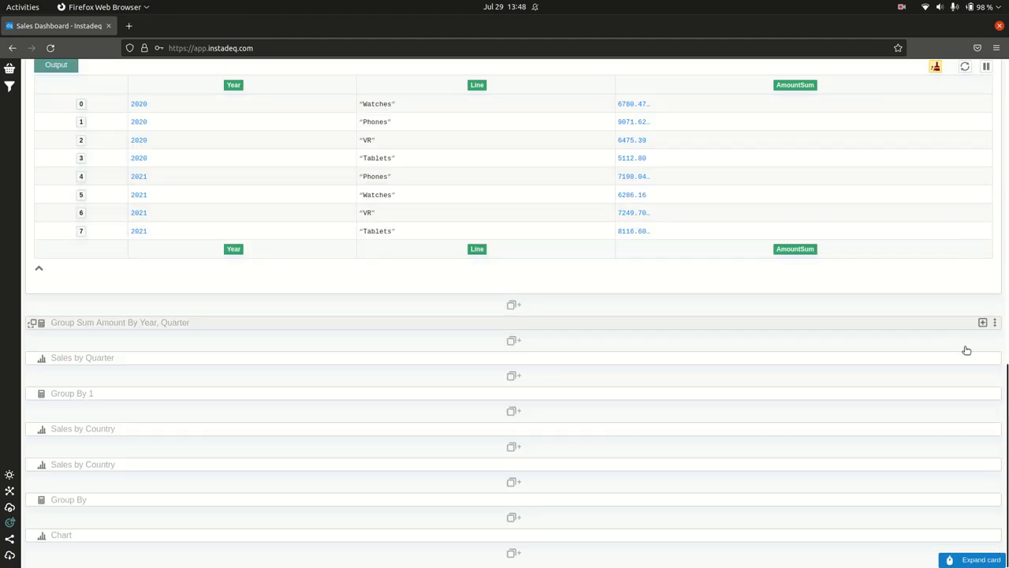
# Expand the pie chart card at the end of the deck and rename it "Sales by Line".
pyautogui.click(983, 535)
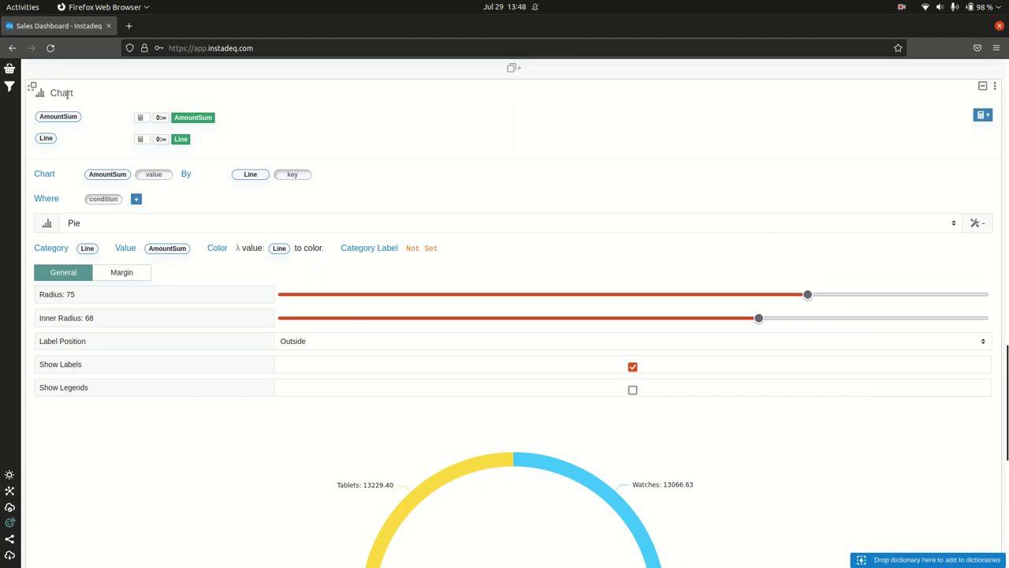
pyautogui.click(66, 96)
pyautogui.write('Sales')
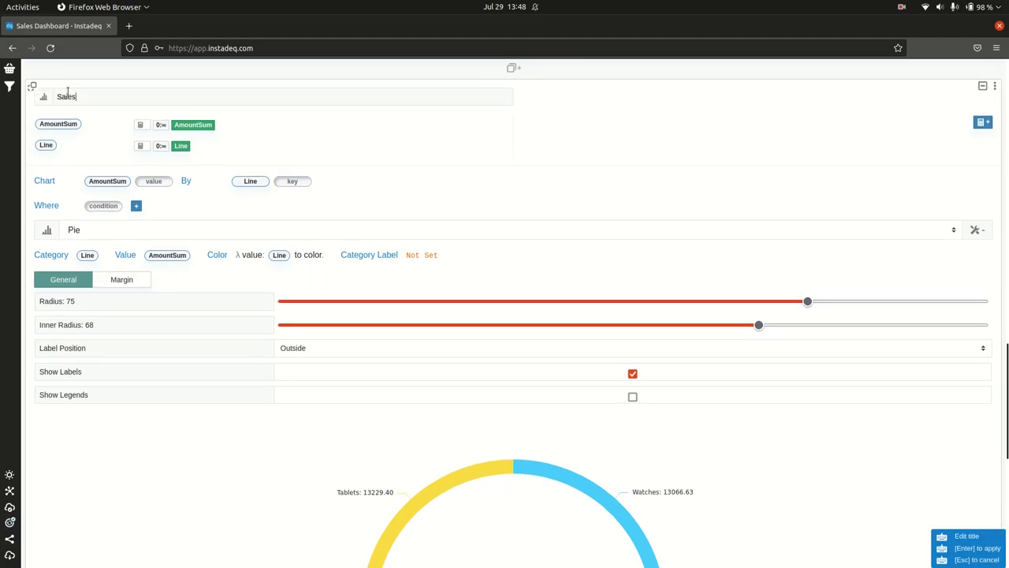
pyautogui.write(' by Line')
pyautogui.press('Return')
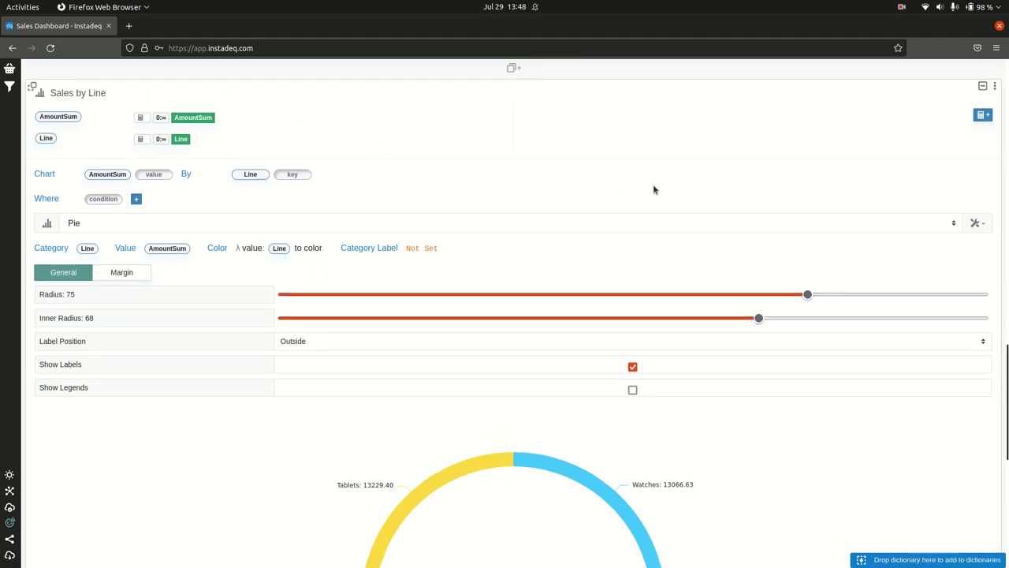
# Add a Layout card below the Sales by Line chart at the end of the deck.
pyautogui.scroll(-5, 822, 241)
pyautogui.scroll(-2, 883, 369)
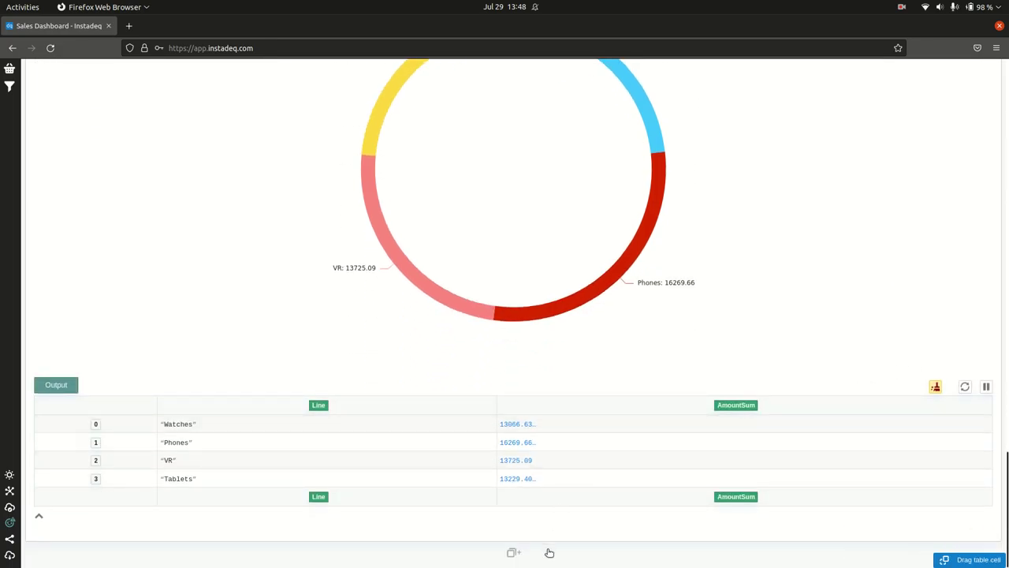
pyautogui.scroll(-3, 521, 435)
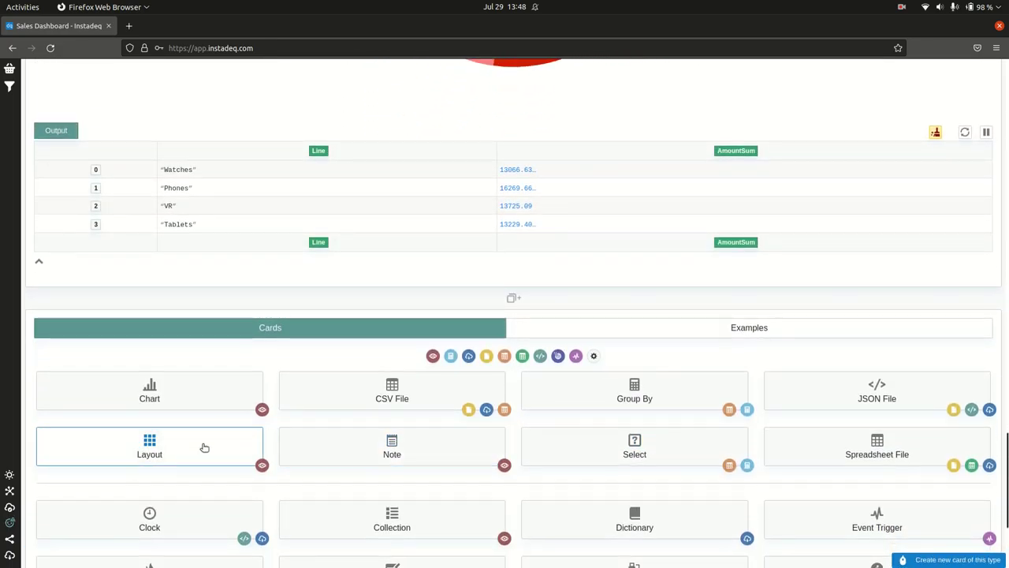
pyautogui.click(204, 447)
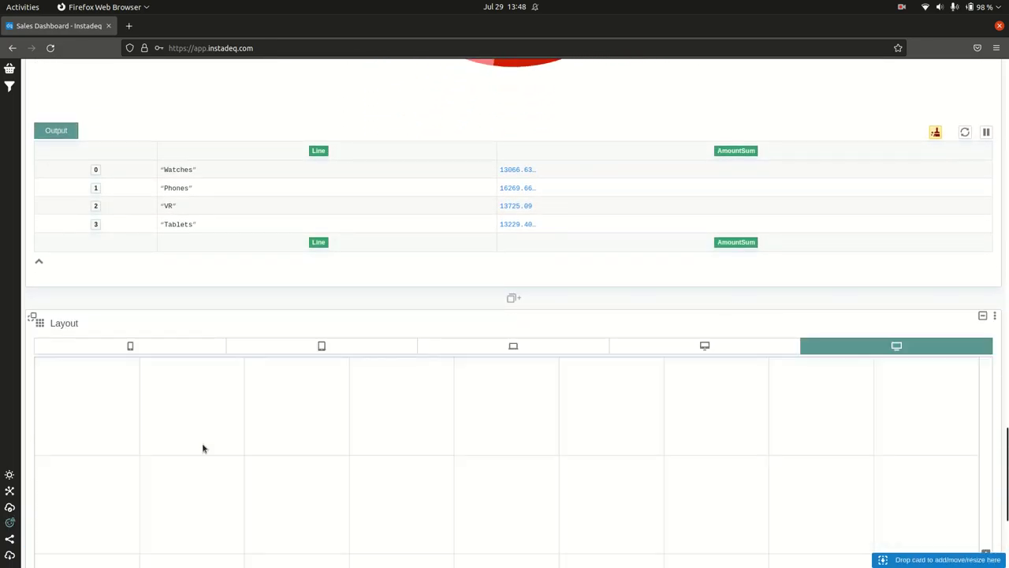
# Collapse all cards except Layout and place the Sales by Line chart across two by two cells in the layout grid's upper-right corner.
pyautogui.click(984, 319)
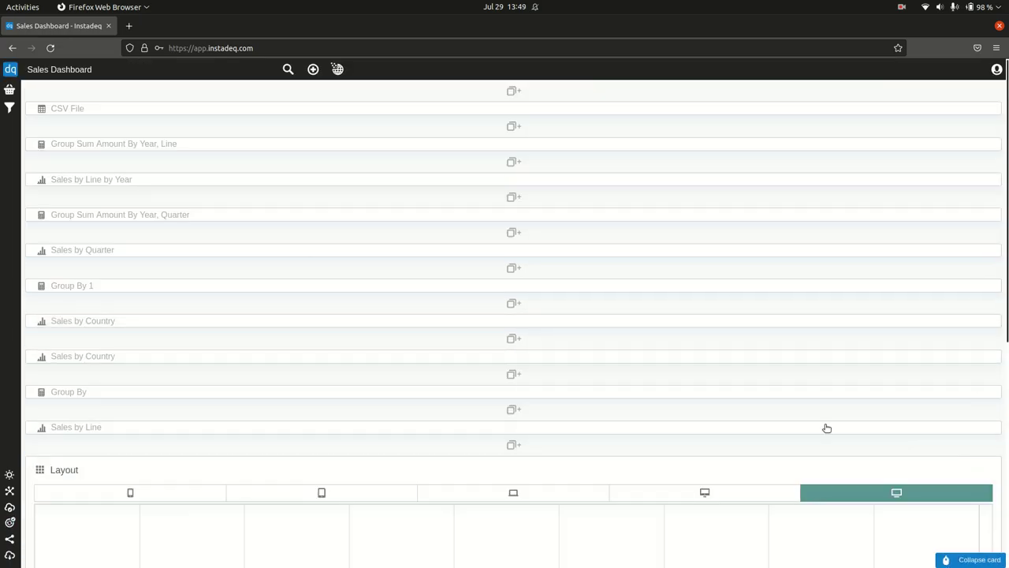
pyautogui.scroll(-4, 234, 225)
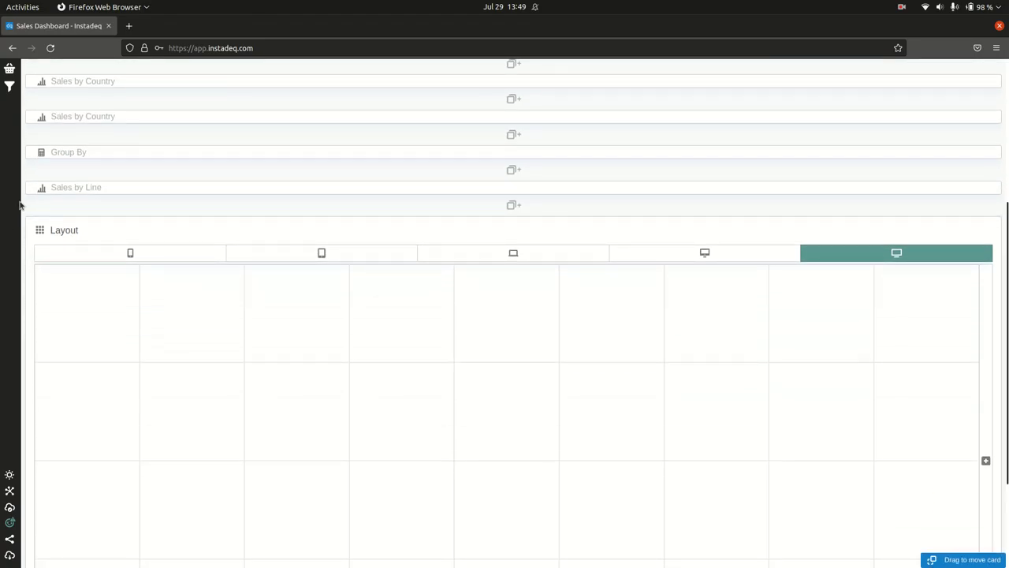
pyautogui.moveTo(31, 189); pyautogui.dragTo(929, 416)
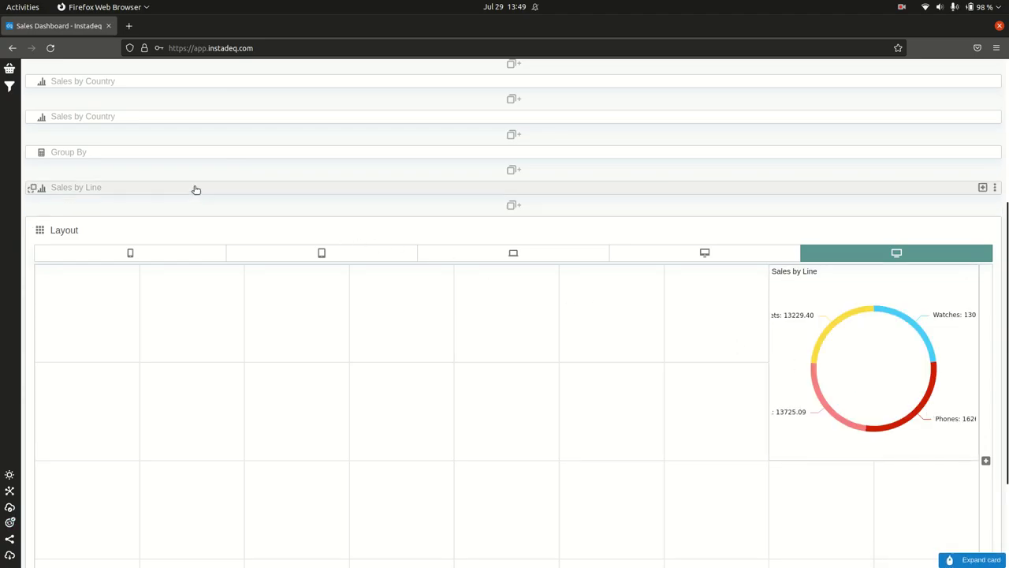
# Open the basket and add the Sales by Line by Year, Sales by Quarter and both Sales by Country charts to it.
pyautogui.scroll(3, 189, 185)
pyautogui.scroll(4, 189, 185)
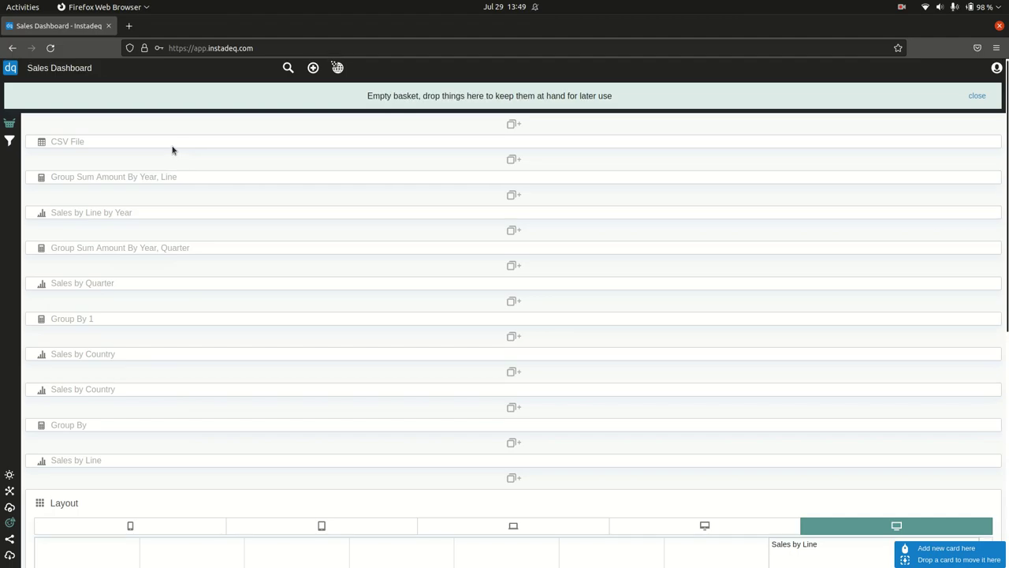
pyautogui.moveTo(29, 214)
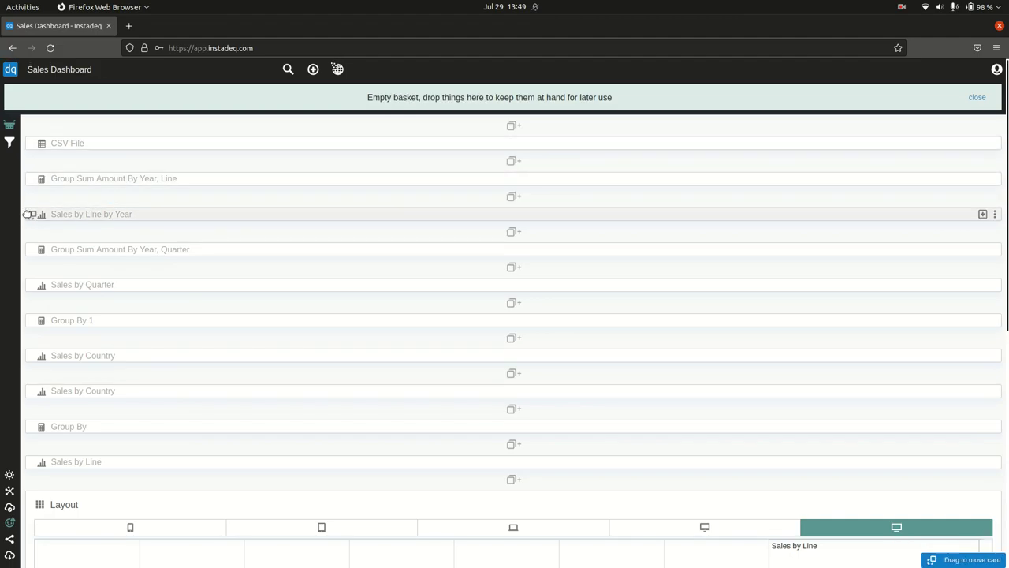
pyautogui.moveTo(29, 213); pyautogui.dragTo(71, 99)
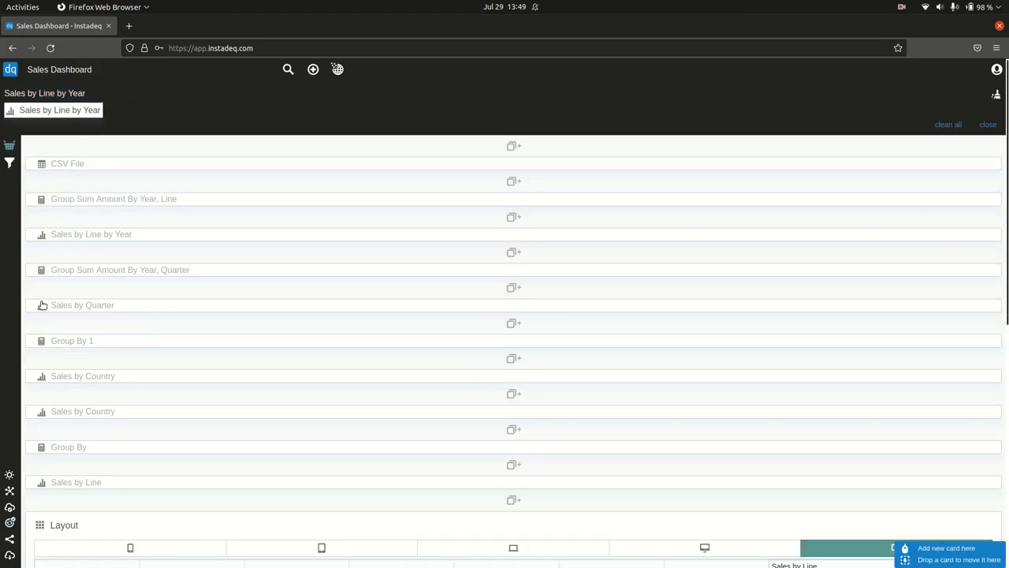
pyautogui.moveTo(32, 305); pyautogui.dragTo(79, 126)
pyautogui.scroll(-3, 39, 354)
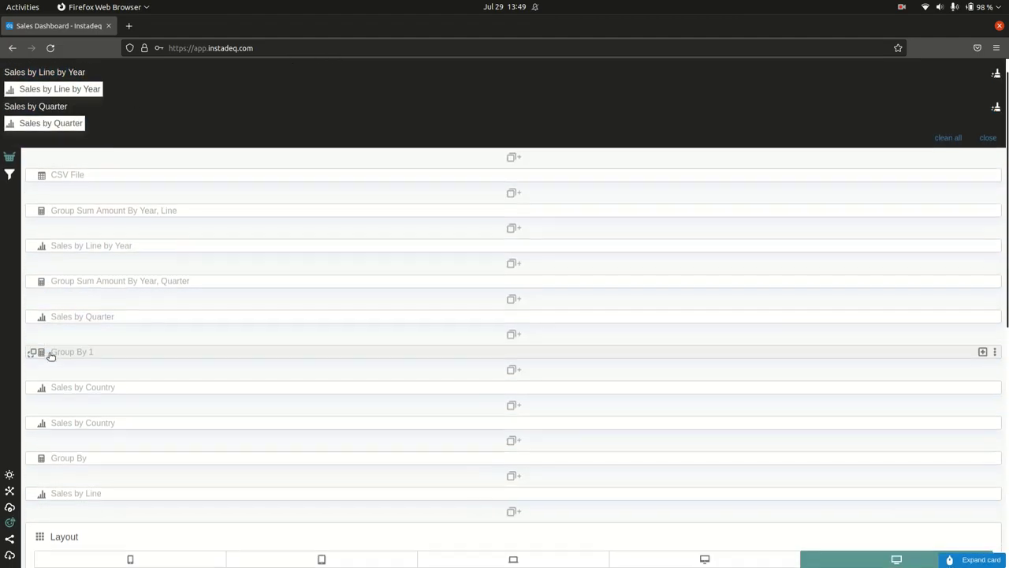
pyautogui.moveTo(30, 320); pyautogui.dragTo(150, 106)
pyautogui.scroll(-2, 75, 342)
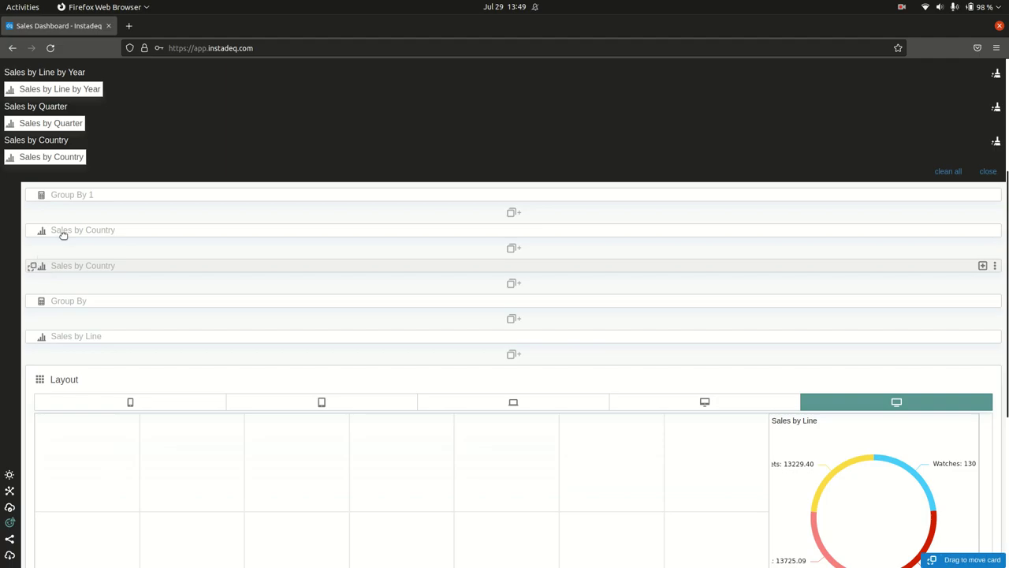
pyautogui.moveTo(42, 256); pyautogui.dragTo(180, 130)
# Place the basket's two Sales by Country charts and Sales by Quarter in the layout grid's first row, and Sales by Line by Year in its third.
pyautogui.scroll(-3, 229, 244)
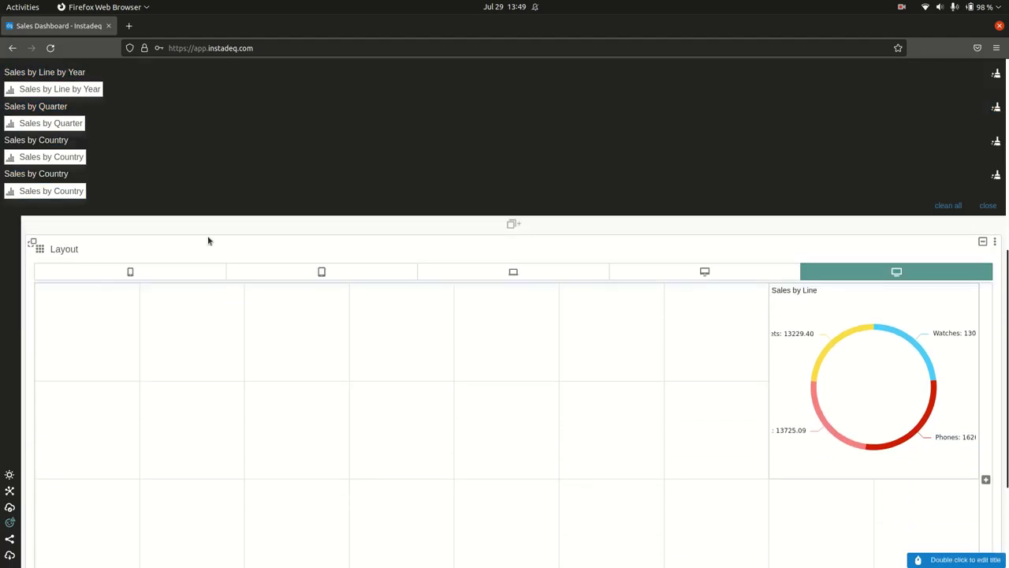
pyautogui.moveTo(61, 194); pyautogui.dragTo(94, 338)
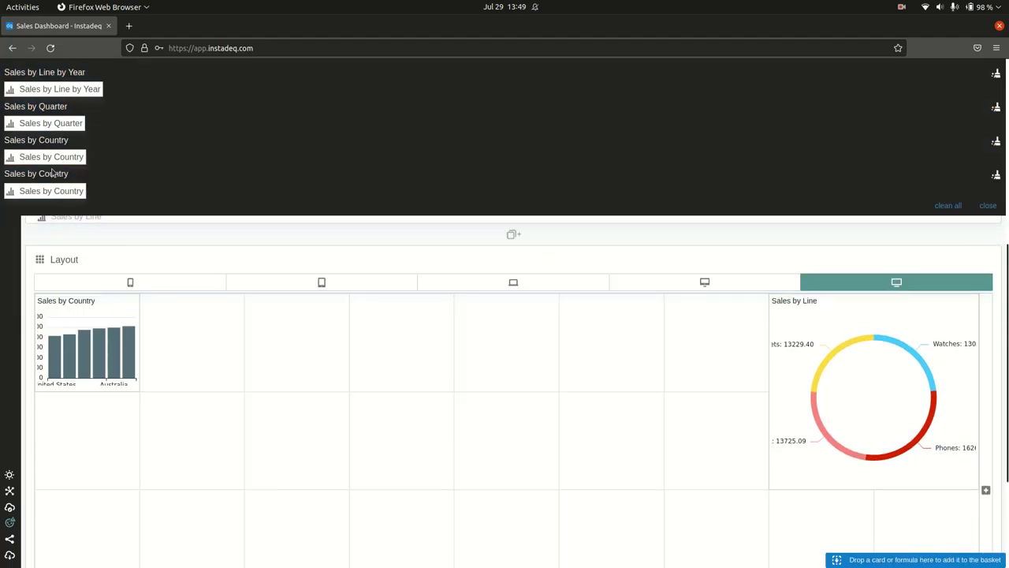
pyautogui.moveTo(65, 171); pyautogui.dragTo(295, 349)
pyautogui.moveTo(61, 126); pyautogui.dragTo(488, 319)
pyautogui.moveTo(90, 89); pyautogui.dragTo(530, 513)
pyautogui.scroll(-3, 658, 347)
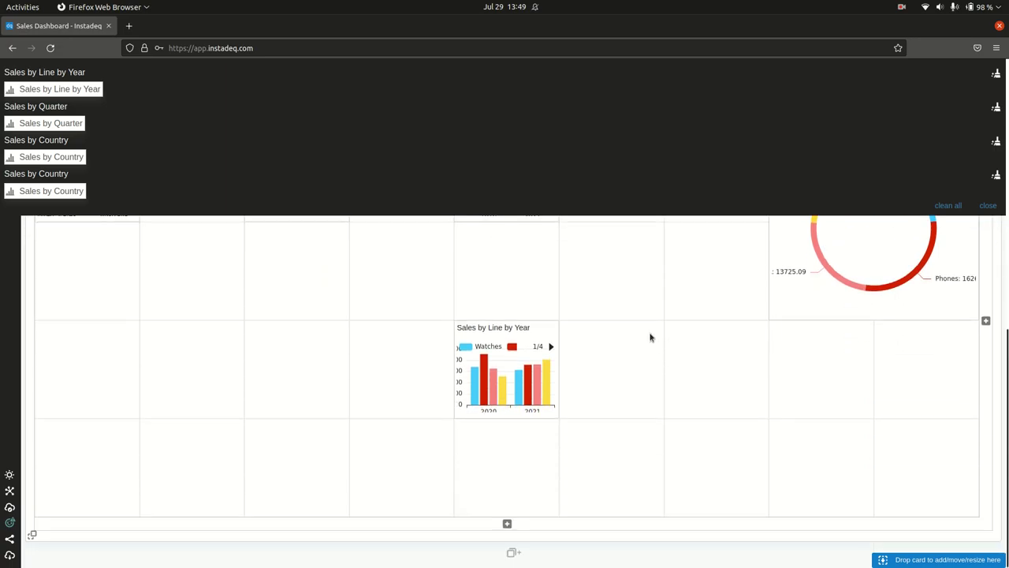
# Remove all items from the basket and close it.
pyautogui.scroll(1, 650, 338)
pyautogui.click(947, 205)
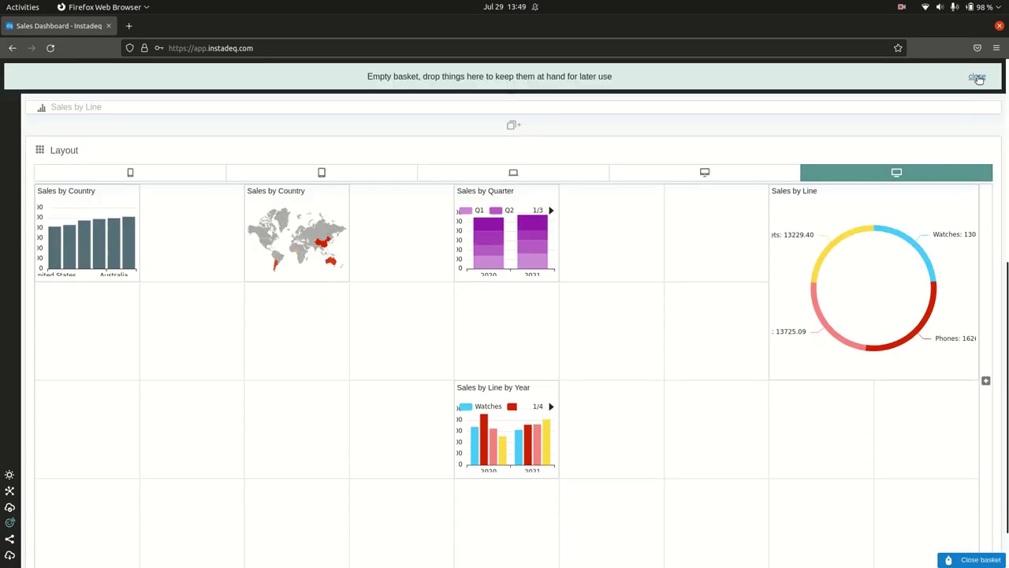
pyautogui.click(979, 78)
# Move the Sales by Country bar chart to two by two cells beneath Sales by Line, and the country map to the layout grid's upper-left cell.
pyautogui.scroll(-1, 694, 321)
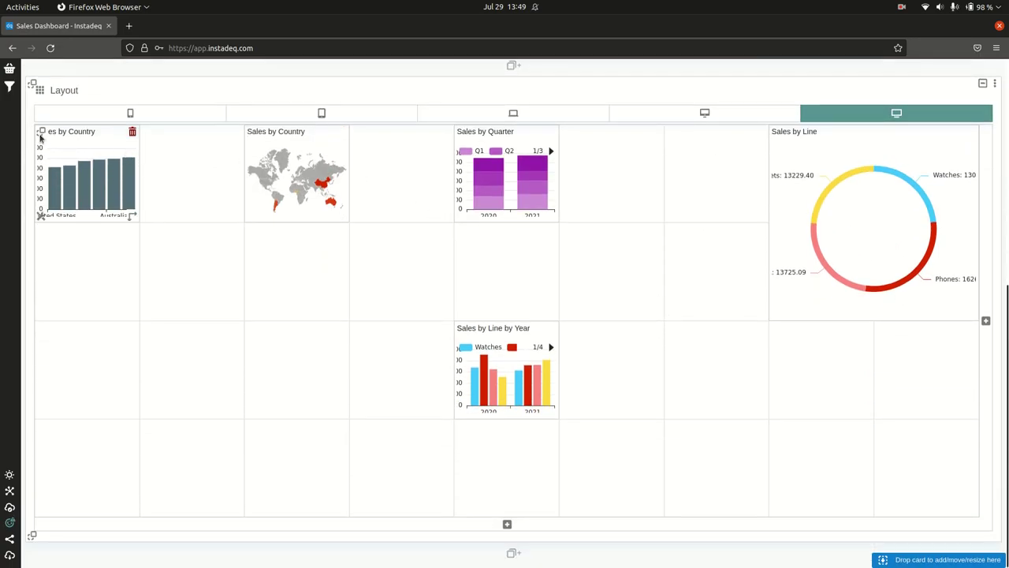
pyautogui.moveTo(41, 132); pyautogui.dragTo(937, 467)
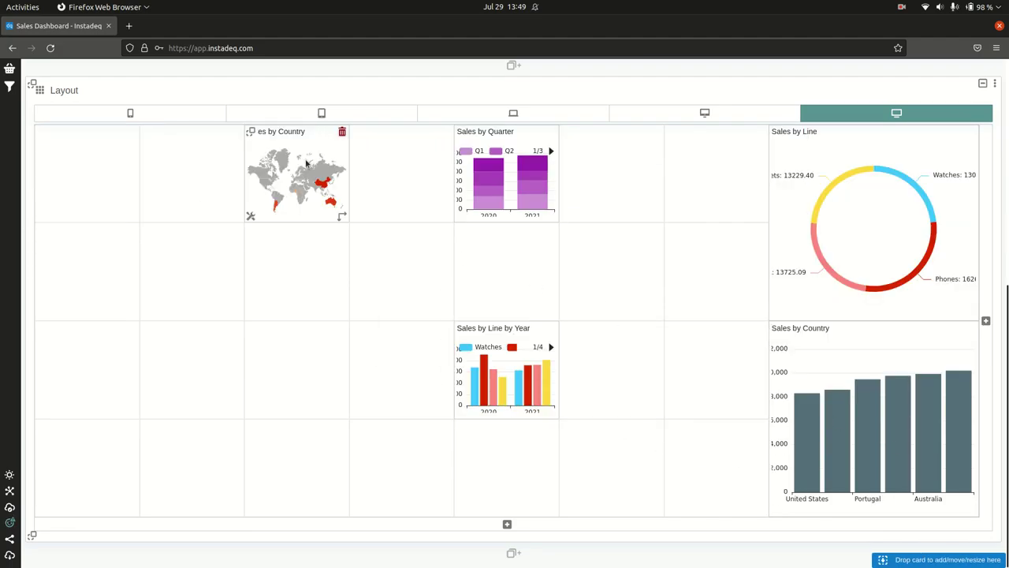
pyautogui.moveTo(251, 132); pyautogui.dragTo(104, 153)
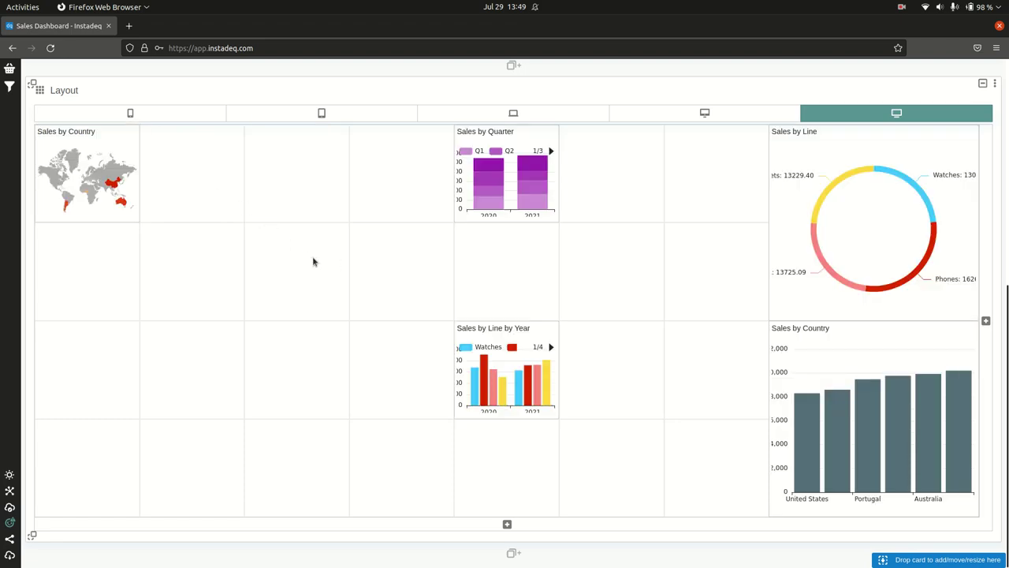
# Resize the country map to four by four cells, and Sales by Quarter and Sales by Line by Year to three columns by two rows each.
pyautogui.moveTo(132, 219); pyautogui.dragTo(550, 352)
pyautogui.moveTo(556, 221); pyautogui.dragTo(704, 306)
pyautogui.moveTo(555, 412); pyautogui.dragTo(714, 482)
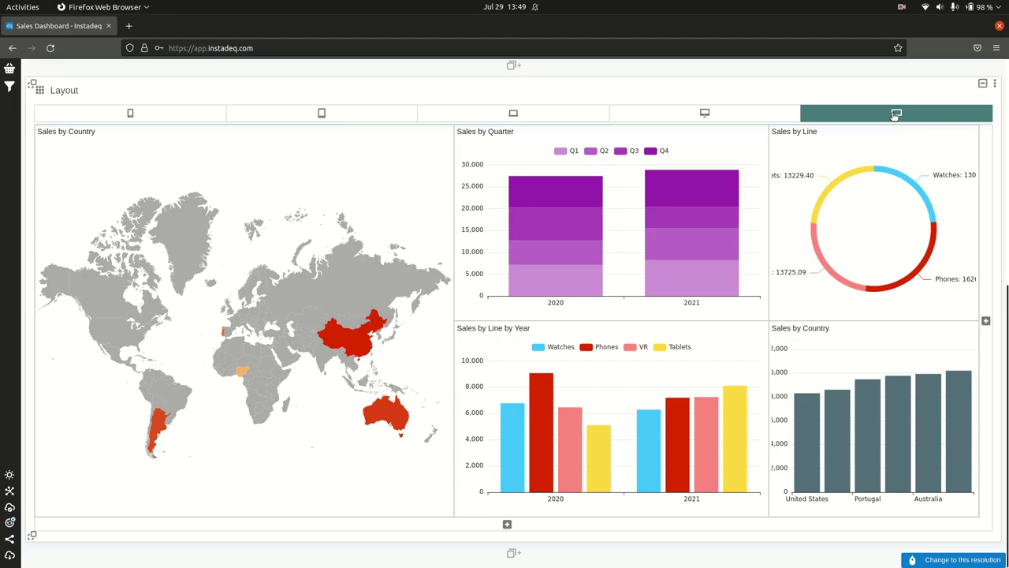
# Look through the layout grids for the smaller screen resolutions down to phone and return to the largest one.
pyautogui.click(737, 113)
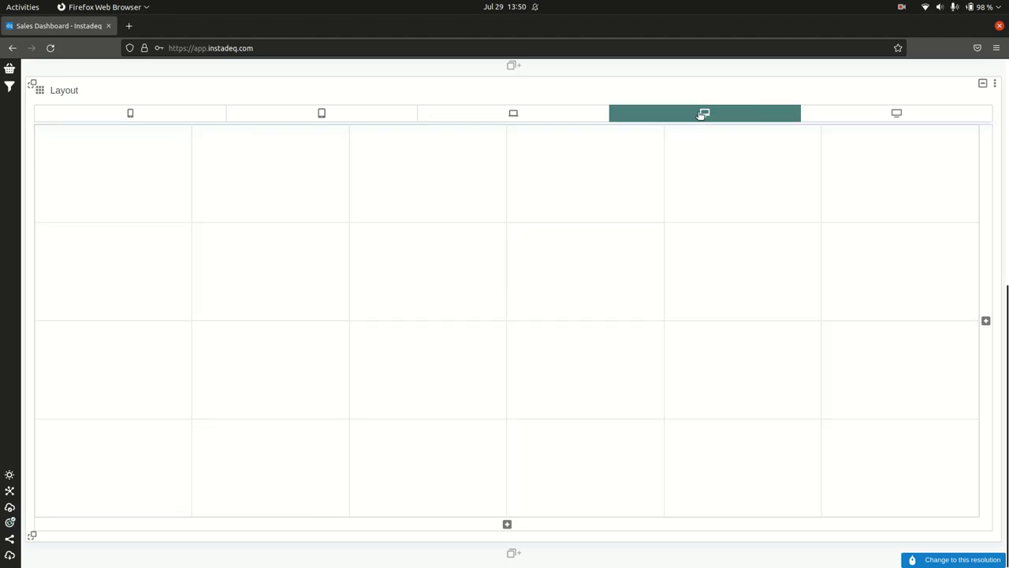
pyautogui.click(558, 114)
pyautogui.click(320, 114)
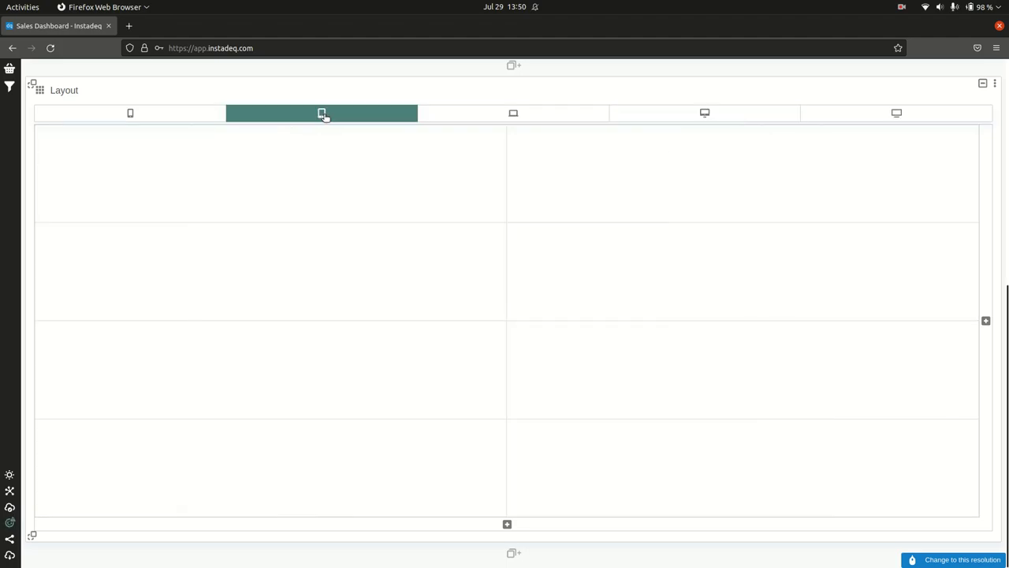
pyautogui.click(141, 113)
pyautogui.click(839, 115)
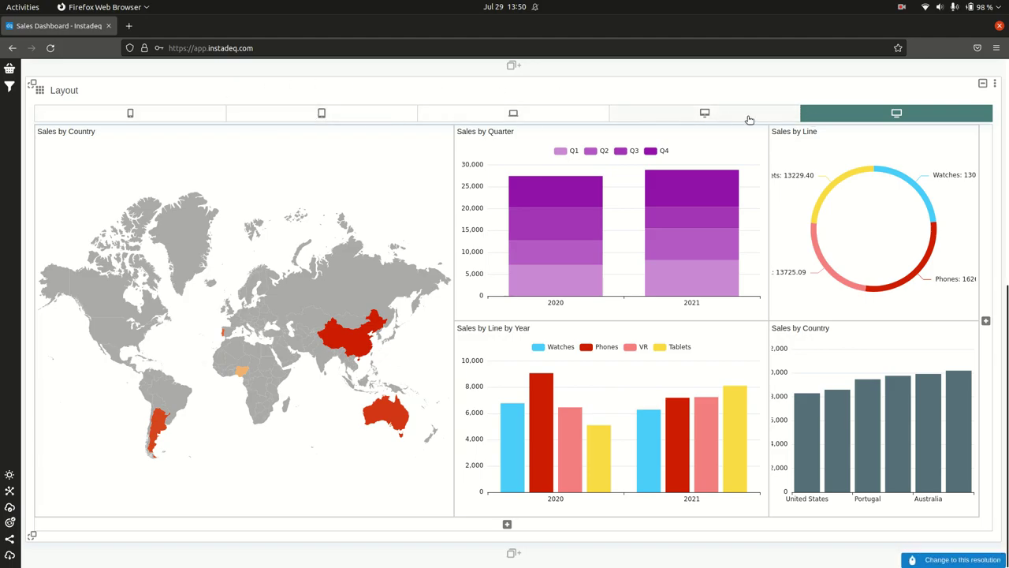
# Rename the Layout card as Sales Dashboard.
pyautogui.moveTo(762, 134)
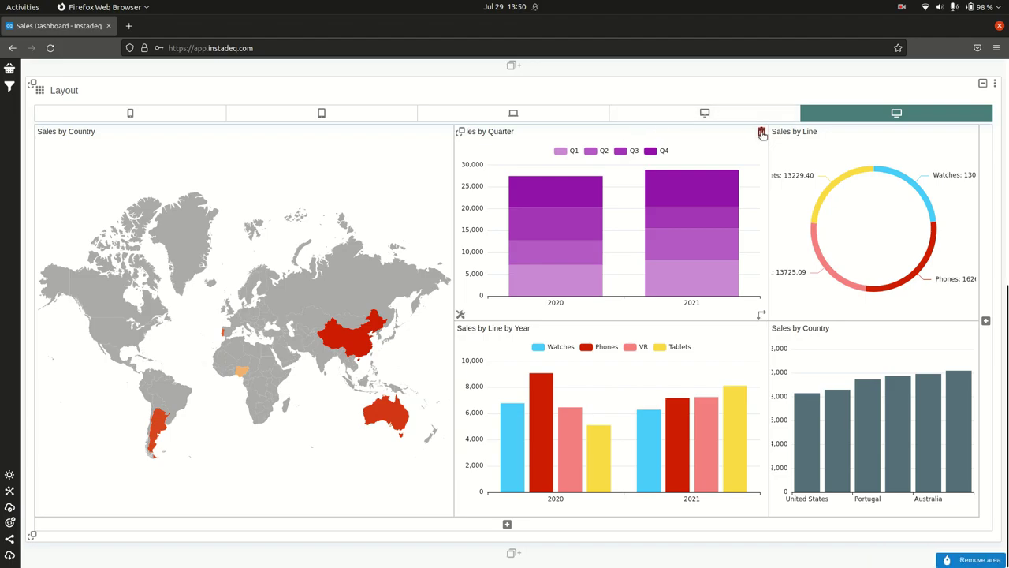
pyautogui.doubleClick(82, 90)
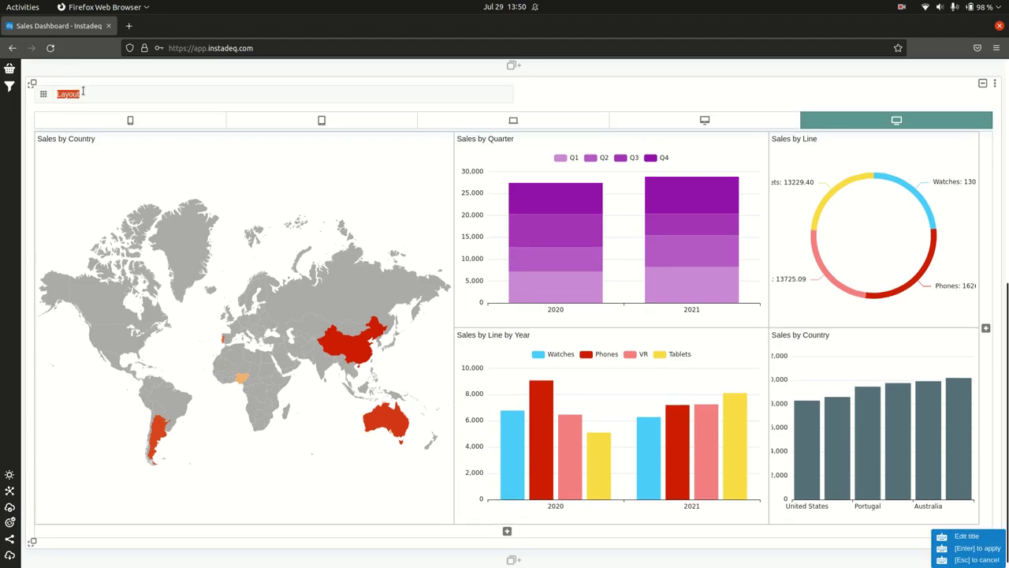
pyautogui.write('Sales Dashboard')
pyautogui.press('Return')
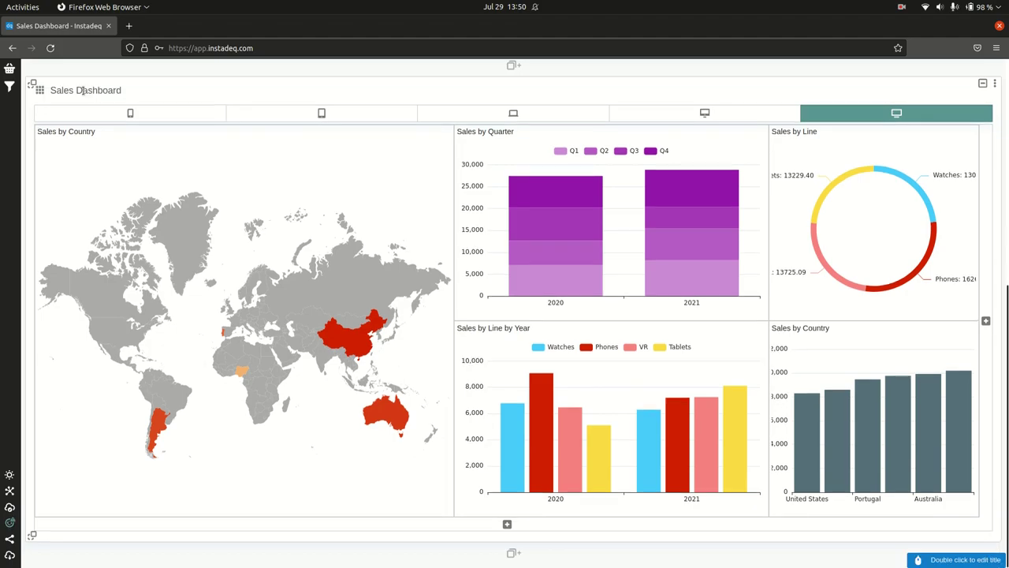
# Open the sharing settings of the Sales Dashboard card and set the share theme to Dark.
pyautogui.click(997, 85)
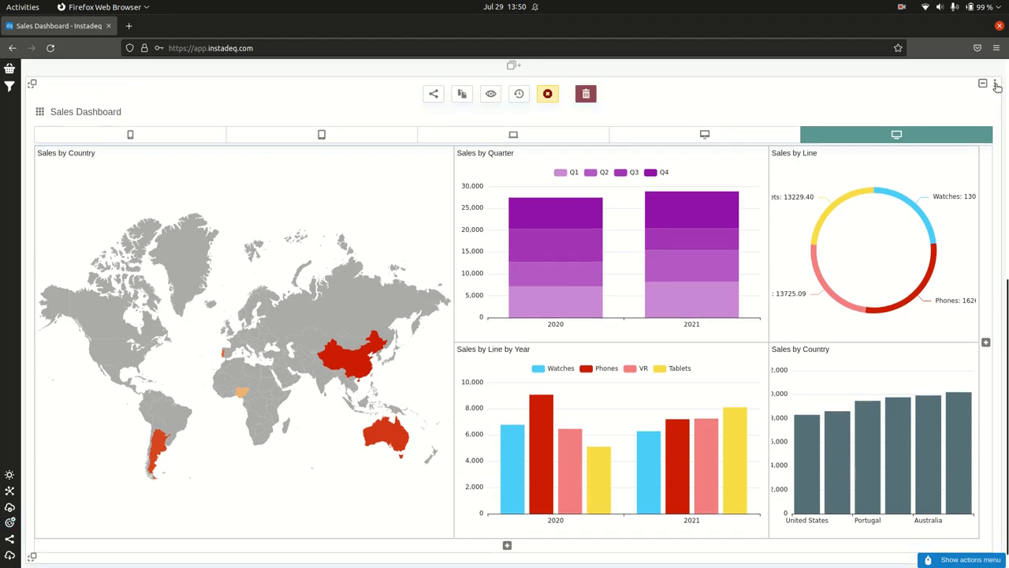
pyautogui.click(433, 95)
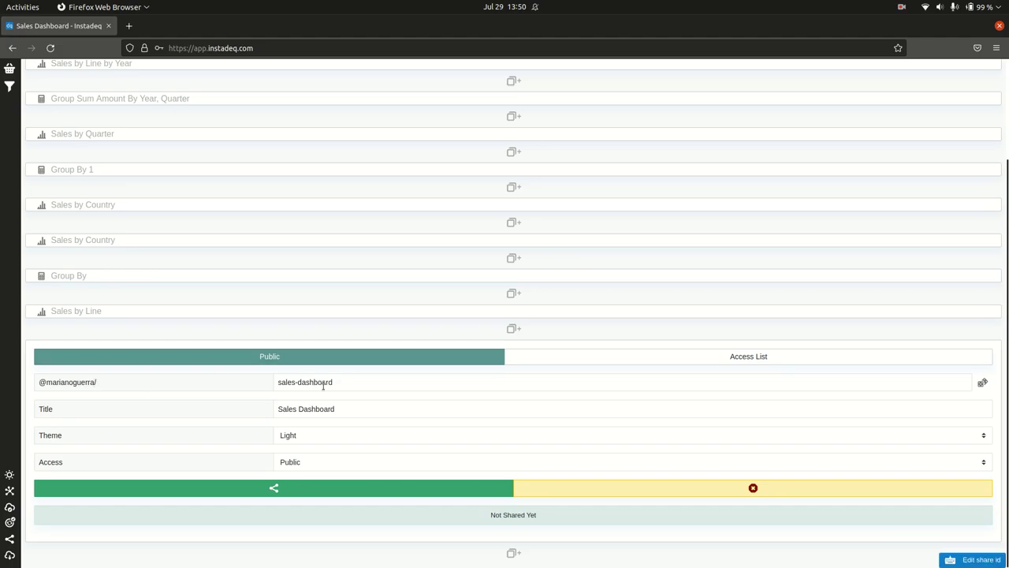
pyautogui.click(298, 442)
pyautogui.click(302, 465)
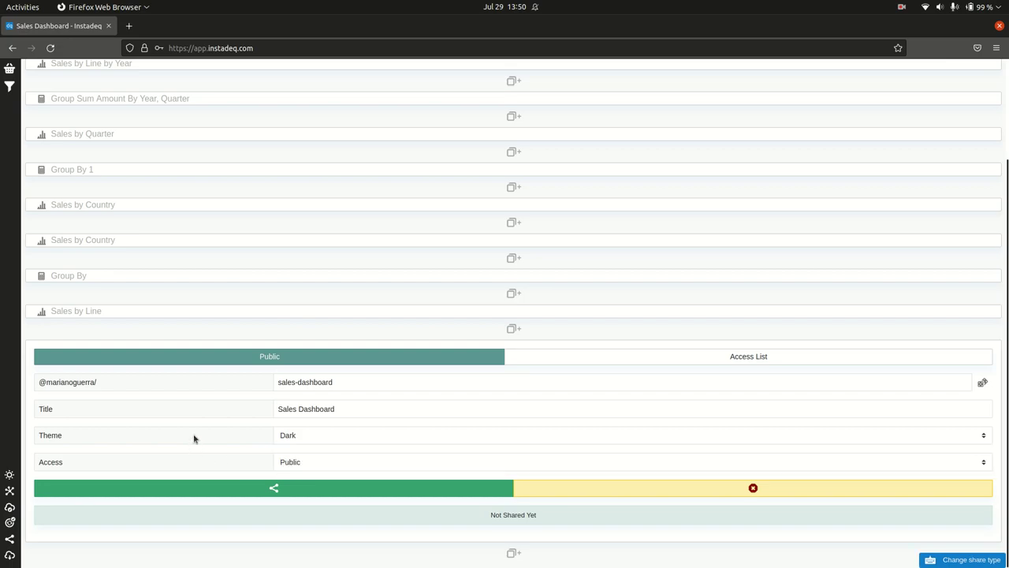
# Examine the available access types and the access list sharing settings, keeping Public access and returning to the public share settings.
pyautogui.click(315, 466)
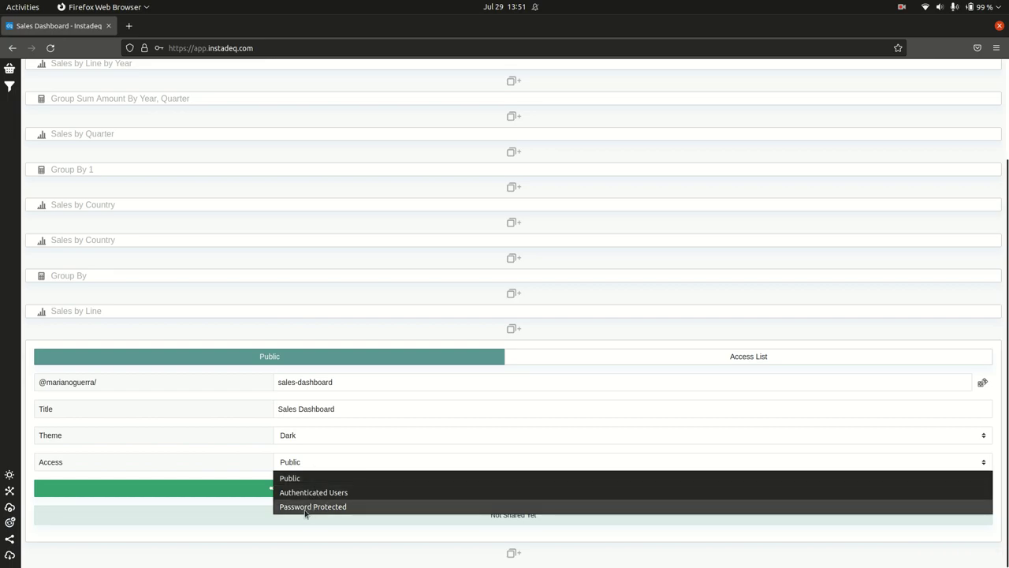
pyautogui.click(254, 468)
pyautogui.click(559, 356)
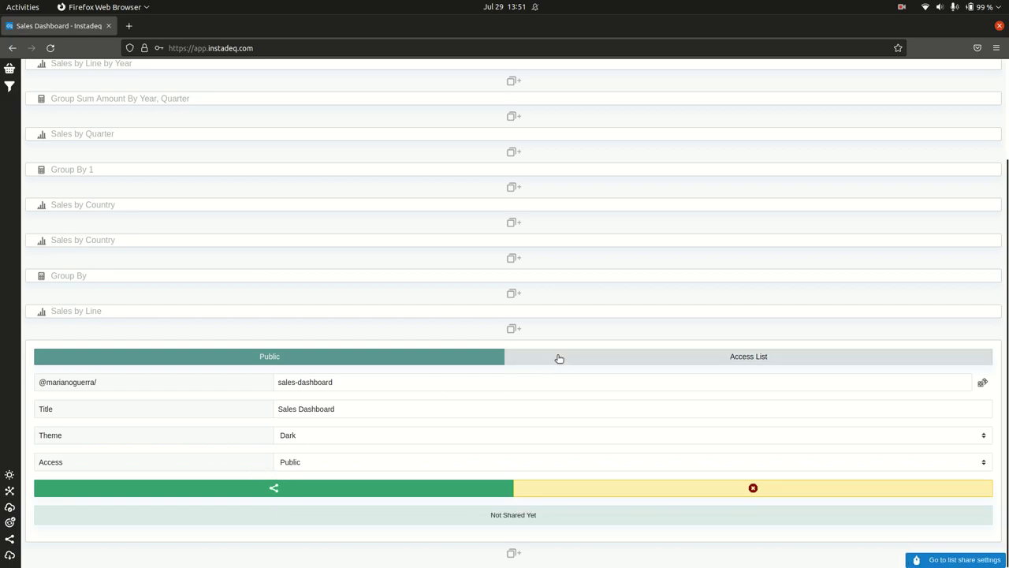
pyautogui.click(417, 361)
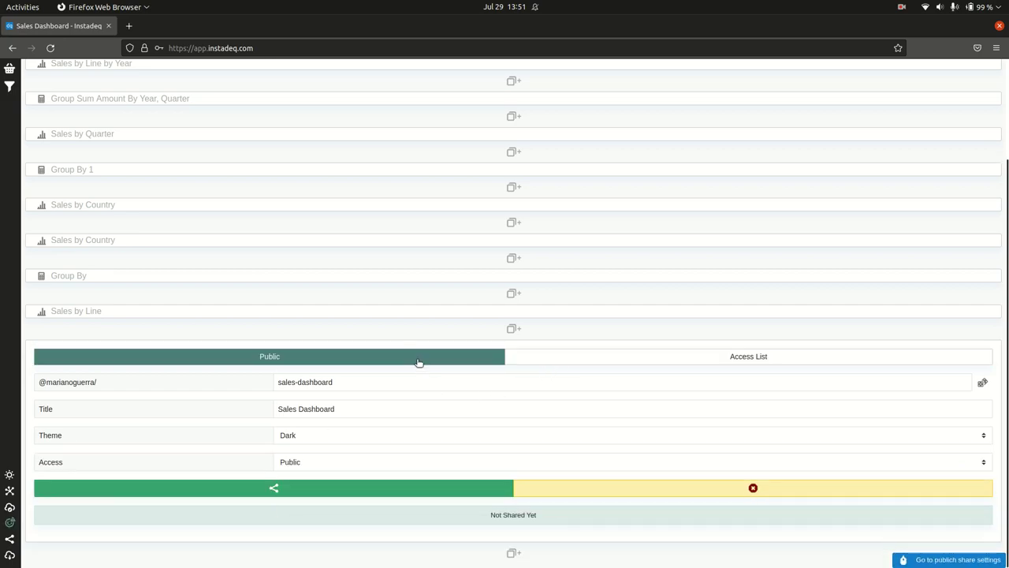
# Share the Sales Dashboard card publicly and open its shared link.
pyautogui.click(328, 489)
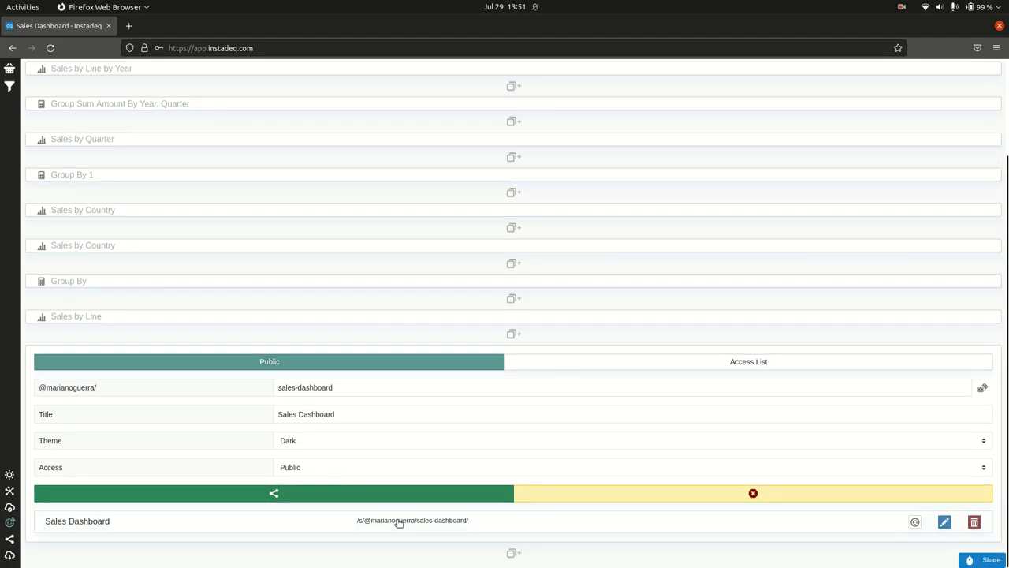
pyautogui.click(496, 522)
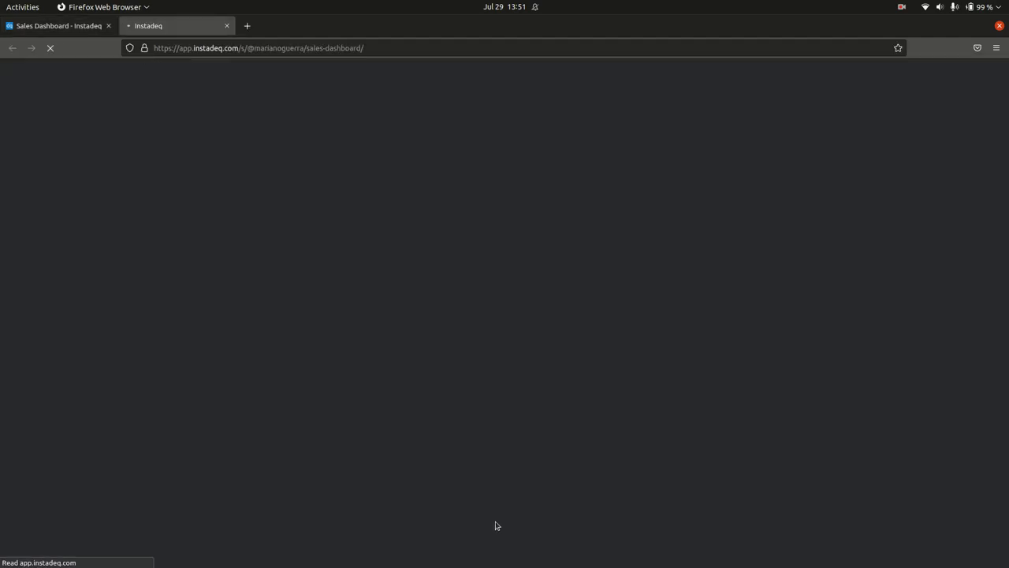